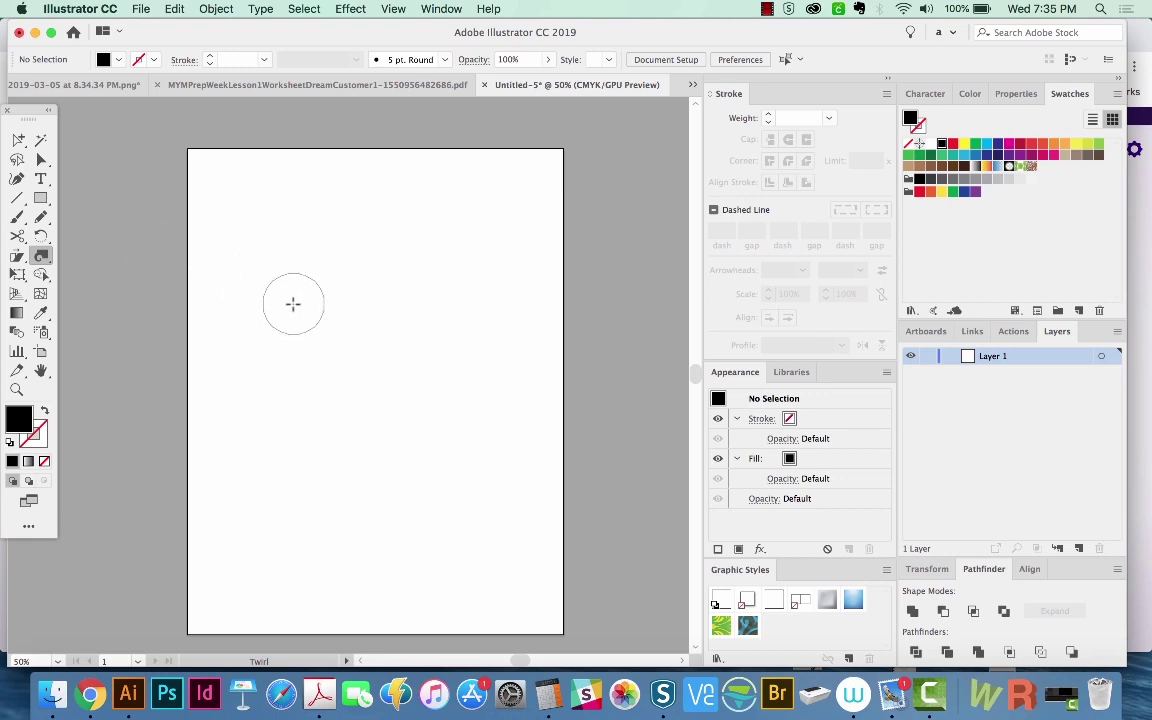
click(42, 257)
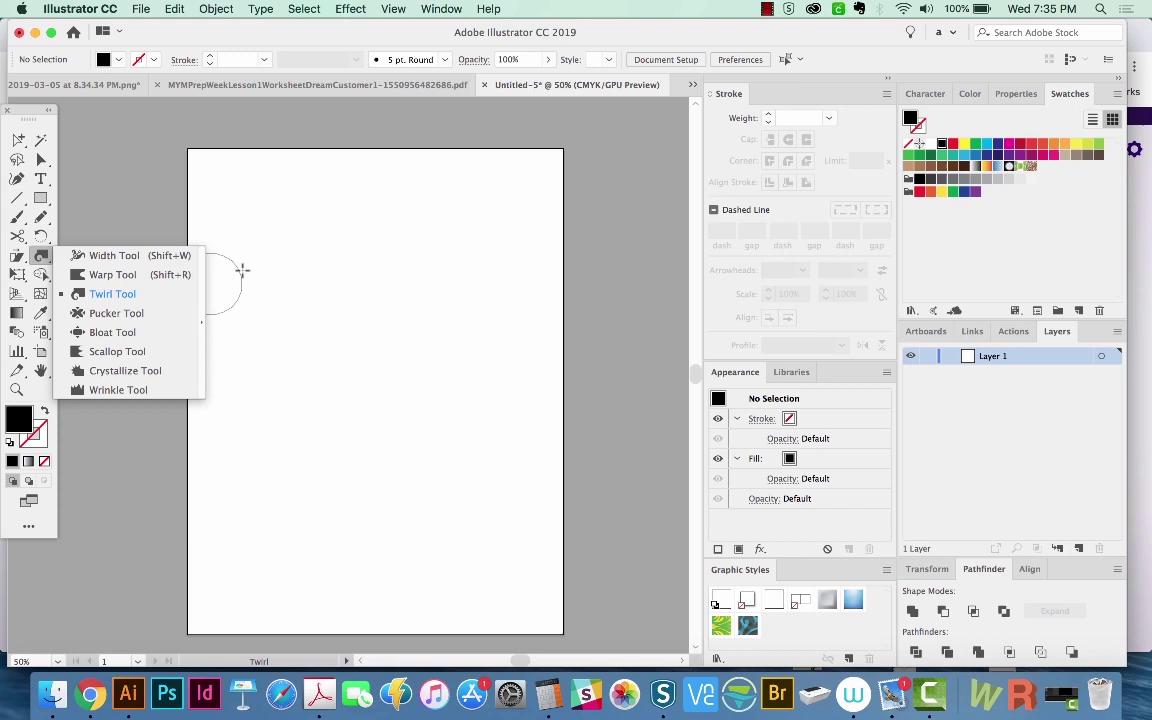
click(17, 140)
- Draw a wide, flat rectangle in the upper part of the artboard and fill it with red
key(m)
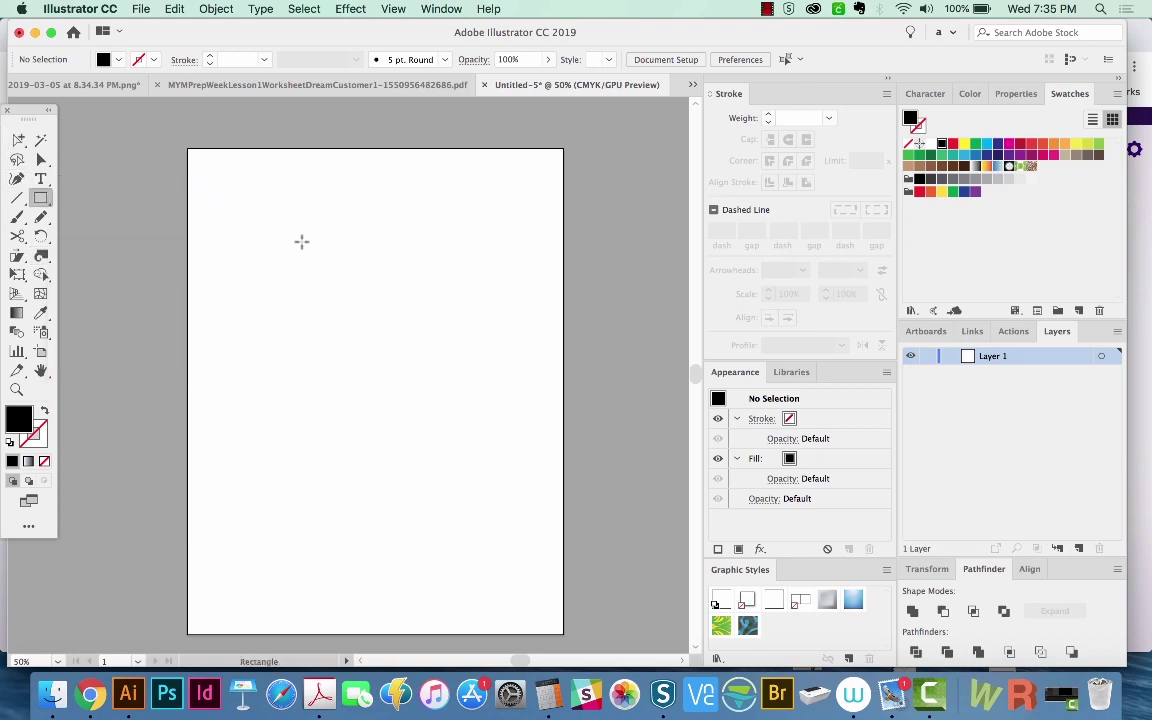
drag(278, 221, 467, 261)
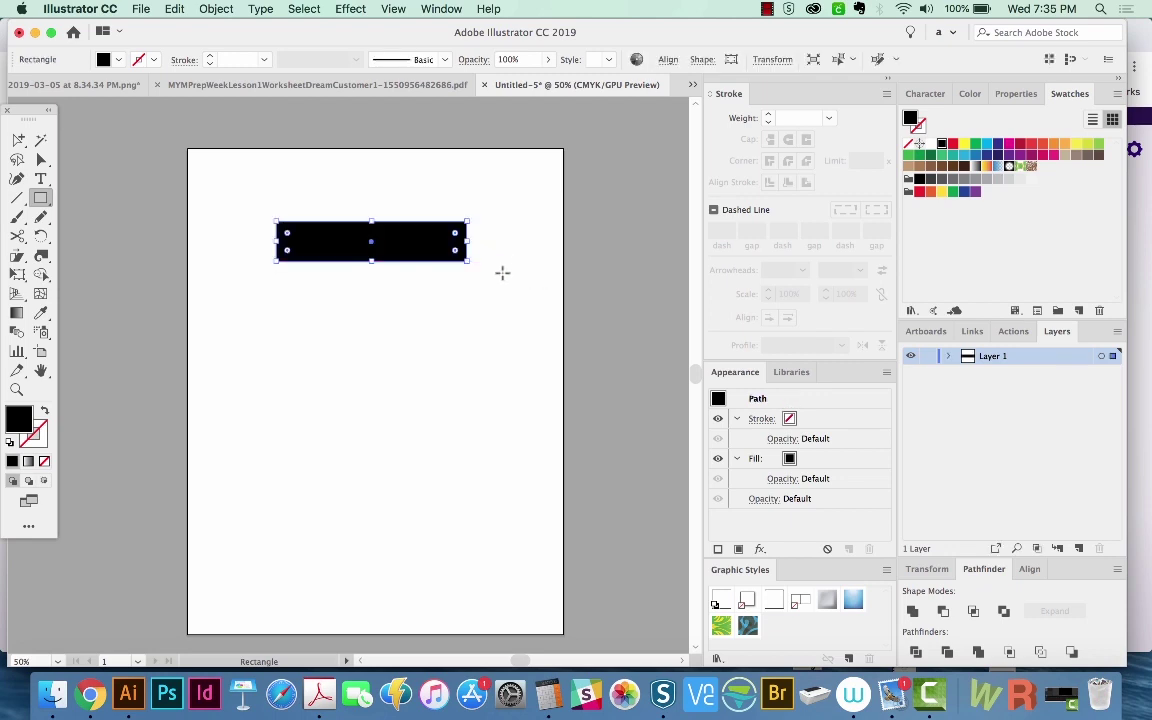
click(953, 144)
- Duplicate the red rectangle directly beneath itself and fill the copy with orange
key(v)
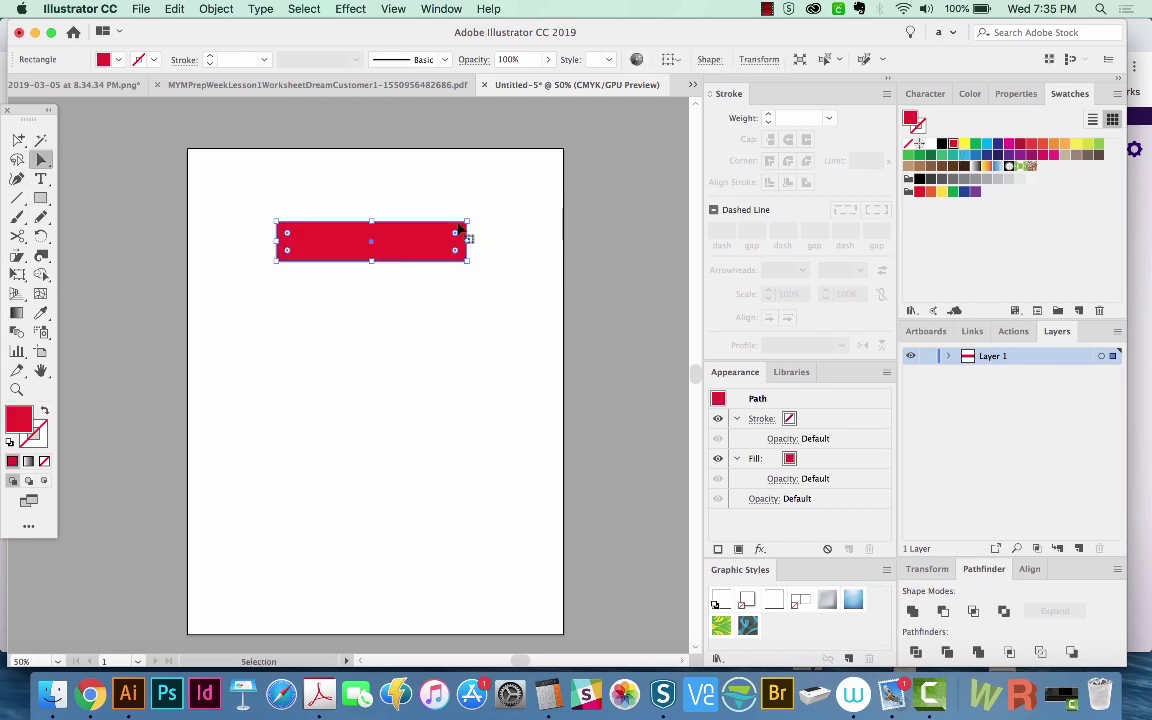
shift+click(431, 240)
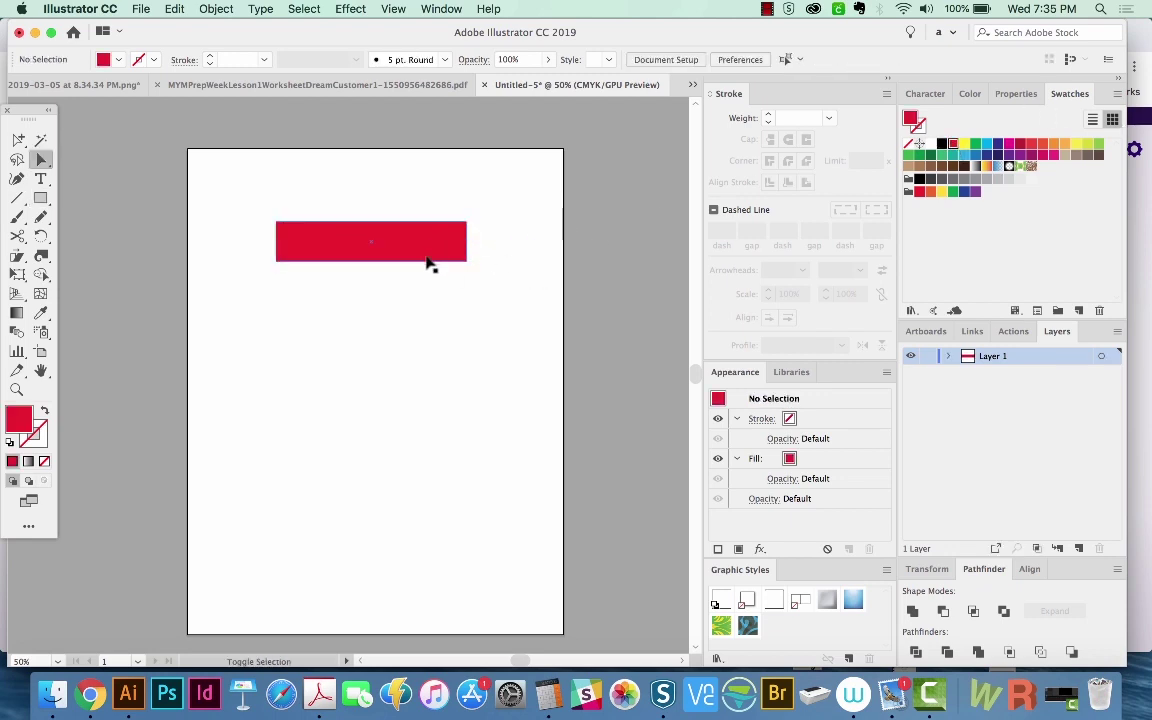
drag(430, 245, 425, 298)
click(1053, 143)
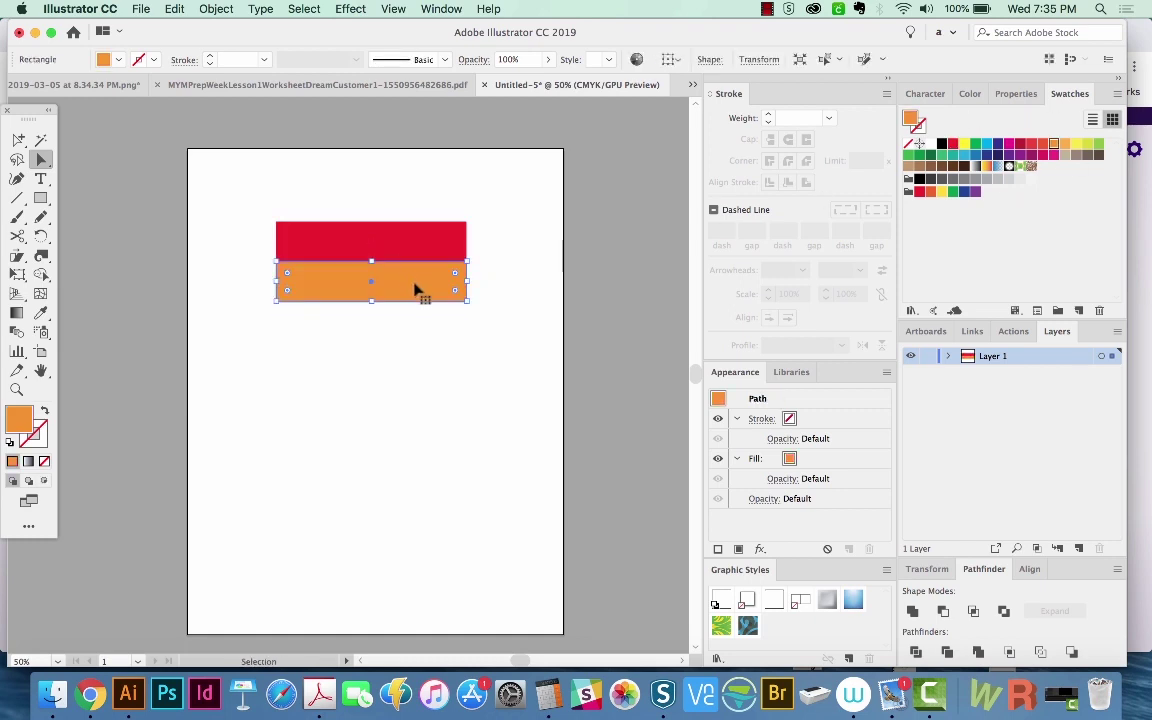
- Repeat the duplication five times to stack more orange stripes below the first one
key(super+d)
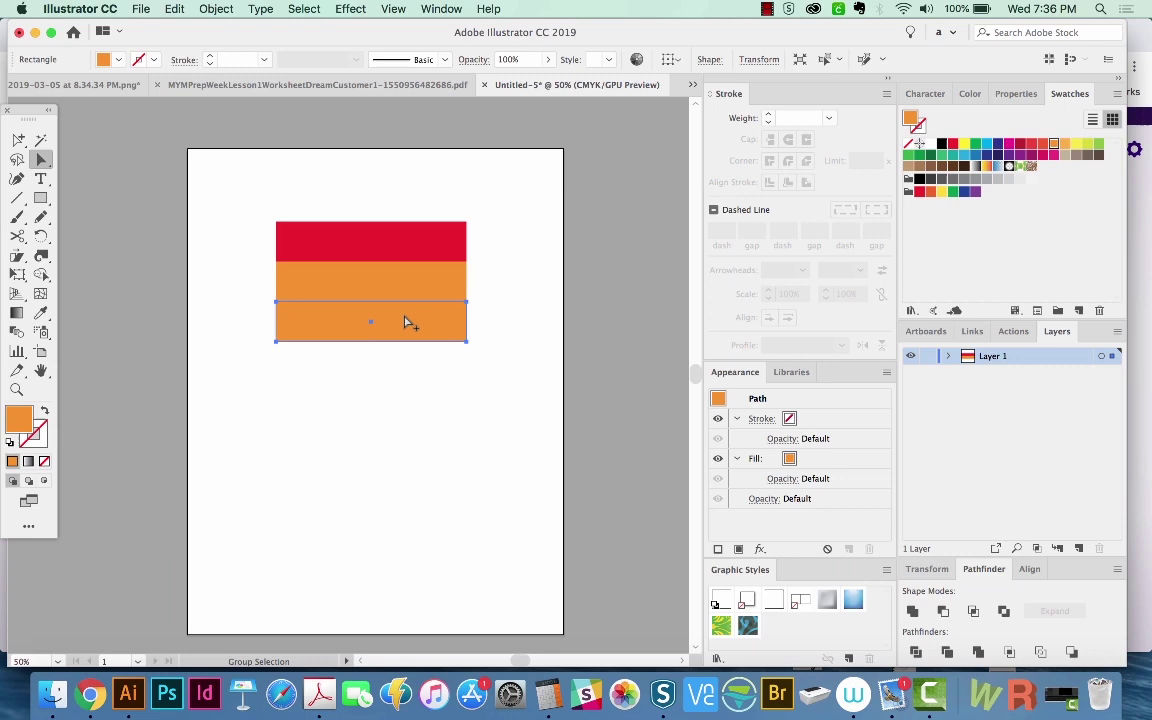
key(super+d)
key(super+d)
key(super+d)
key(super+d)
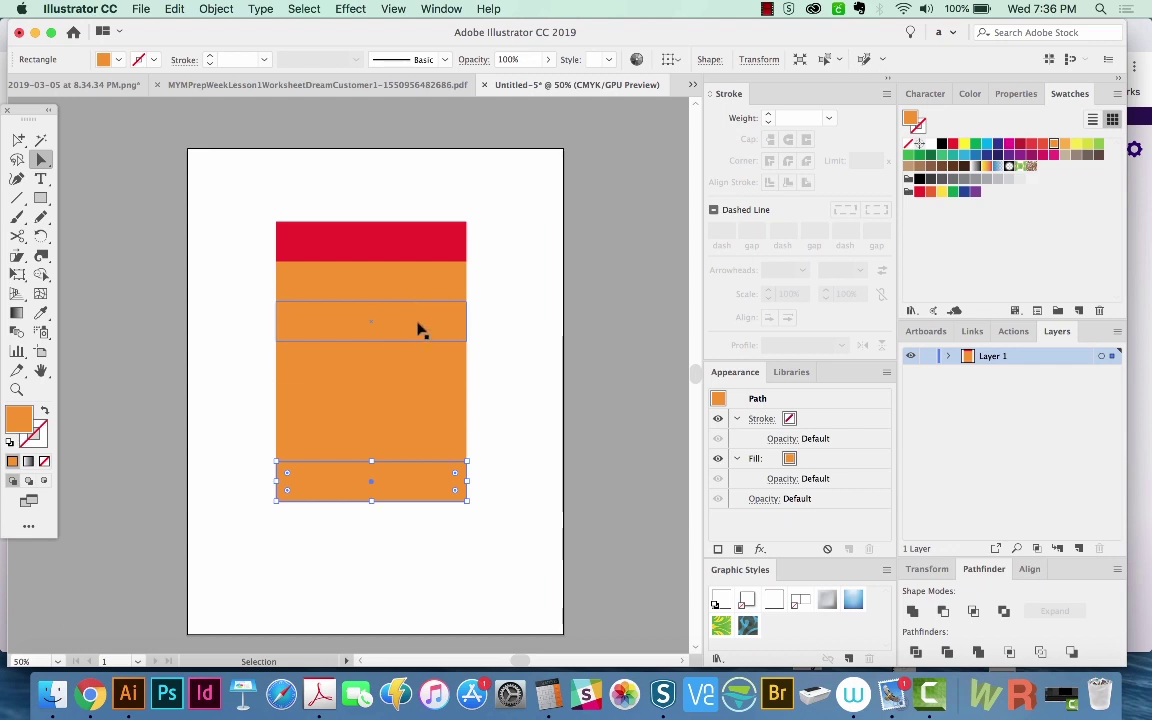
- Recolor the third to sixth stripes yellow, green, light blue and dark blue, in that order
click(416, 332)
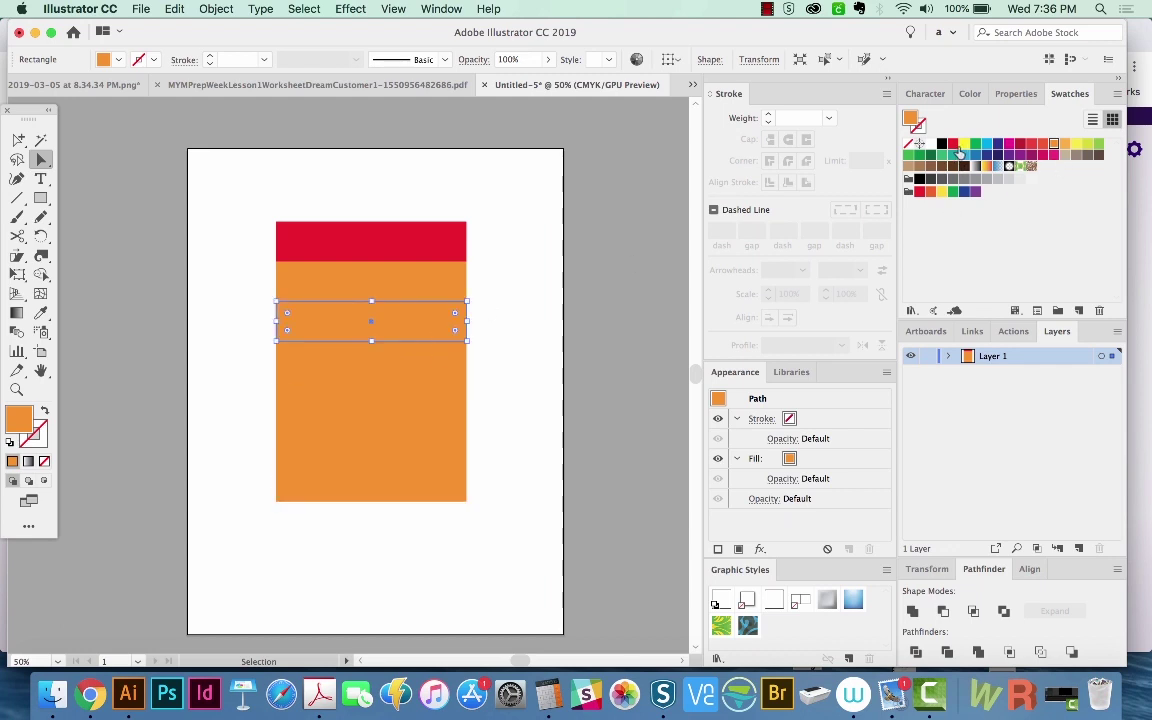
click(962, 145)
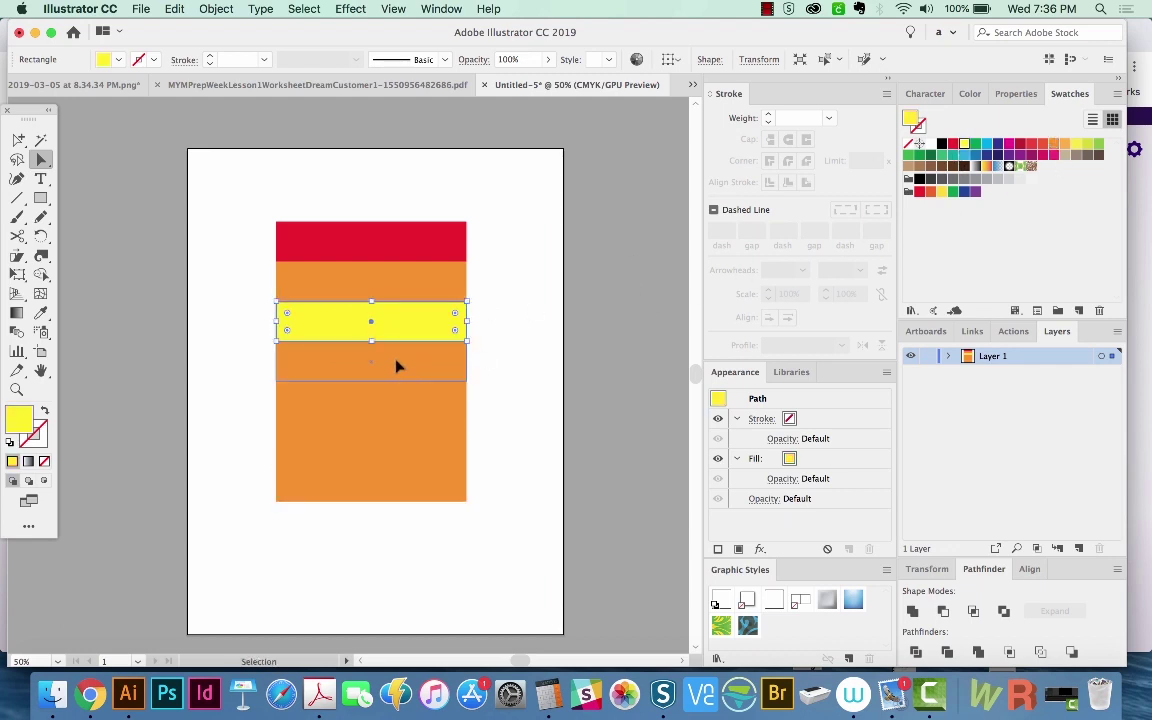
click(396, 366)
click(975, 144)
click(404, 402)
click(986, 144)
click(415, 442)
click(997, 144)
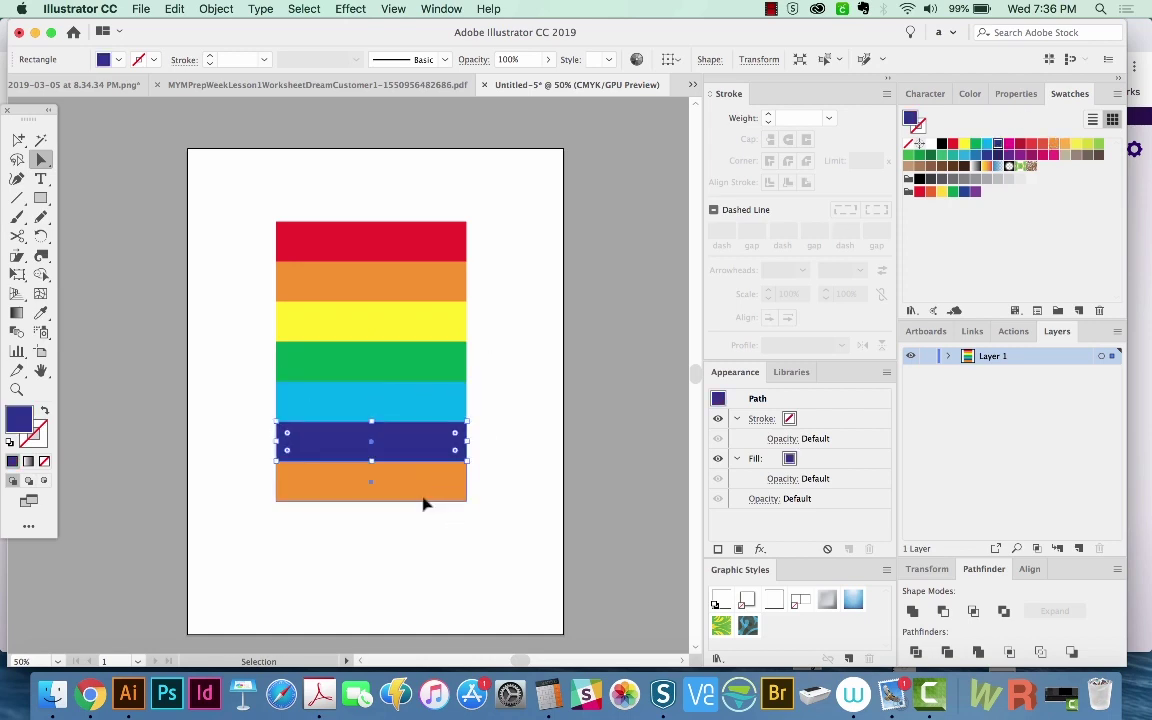
- Delete the leftover orange stripe below the dark blue one, then group the six stripes and move them toward the artboard's upper-left corner
click(423, 497)
key(BackSpace)
drag(544, 180, 390, 430)
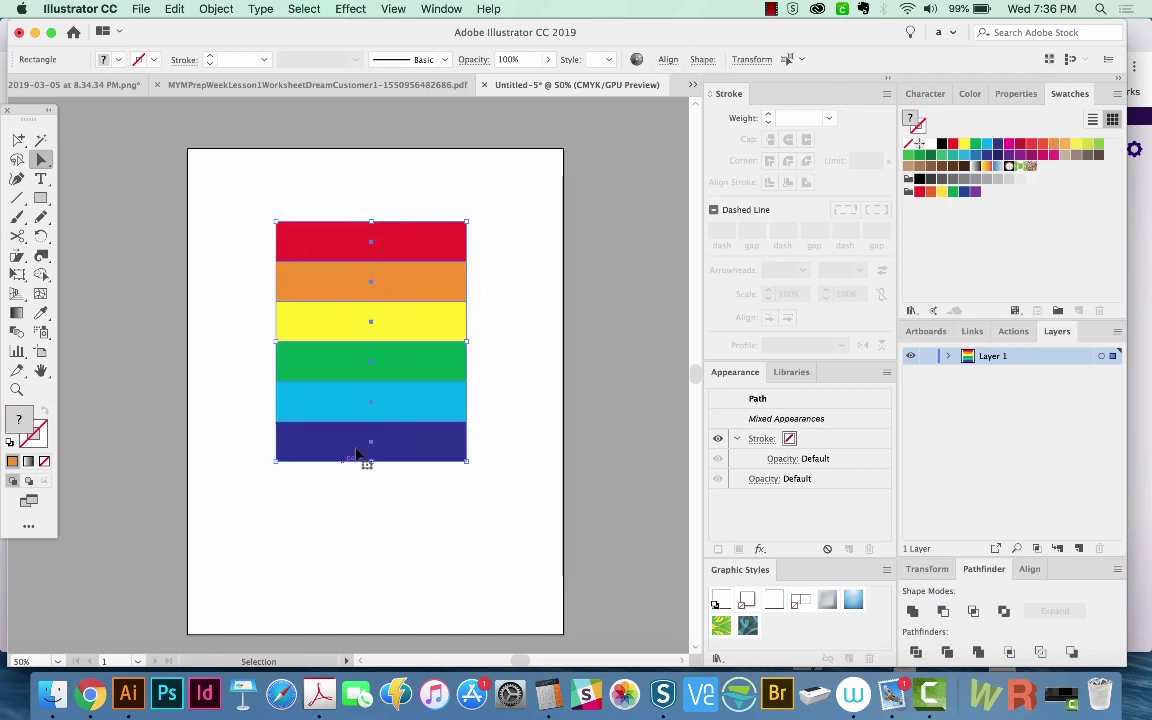
key(super+g)
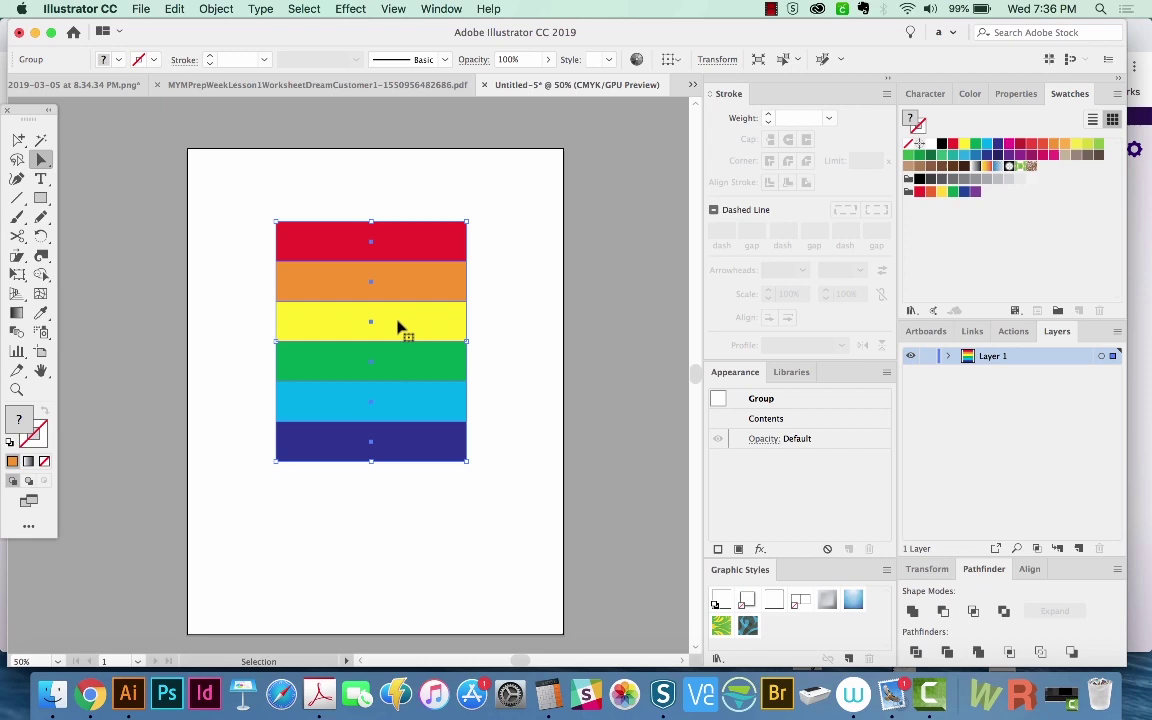
drag(397, 328, 351, 278)
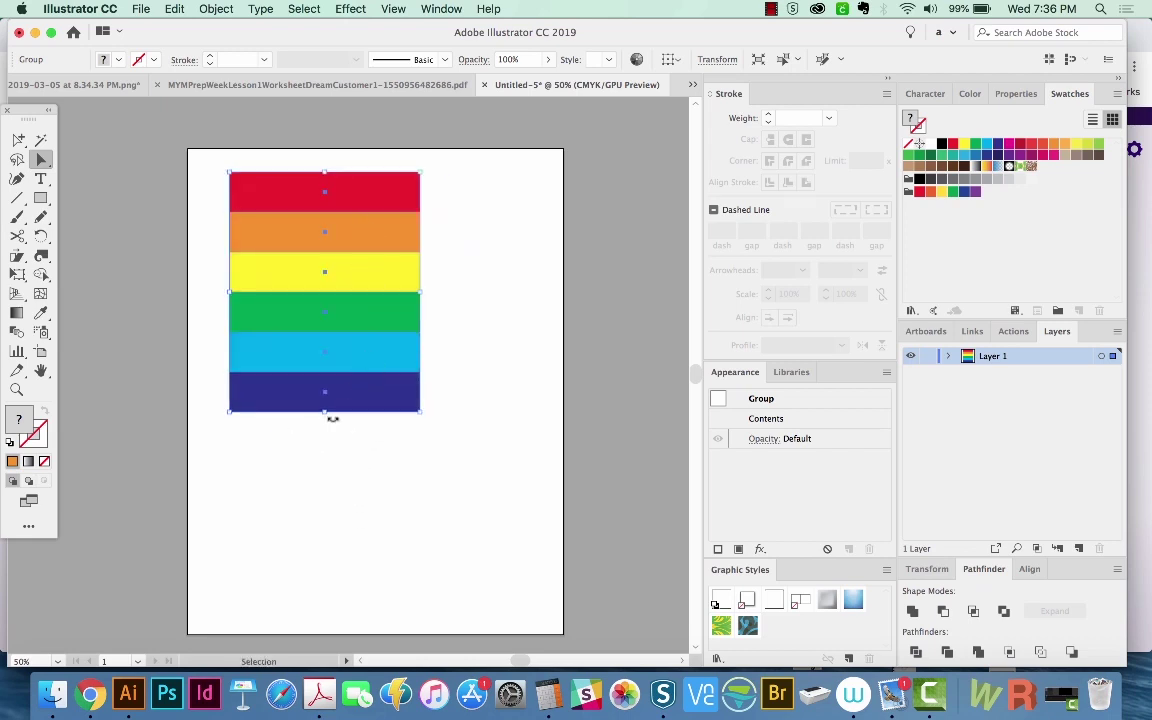
- Draw a straight horizontal line with the Pen tool below the stripes, about as wide as the stripe block
key(p)
click(230, 457)
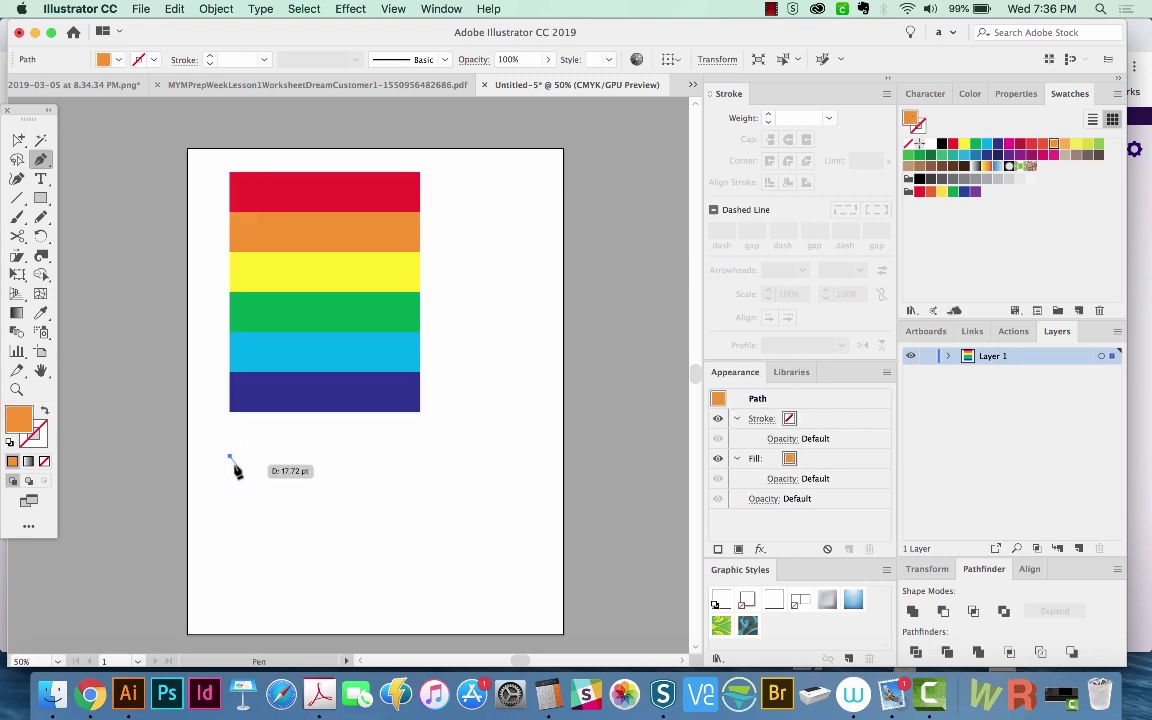
click(415, 456)
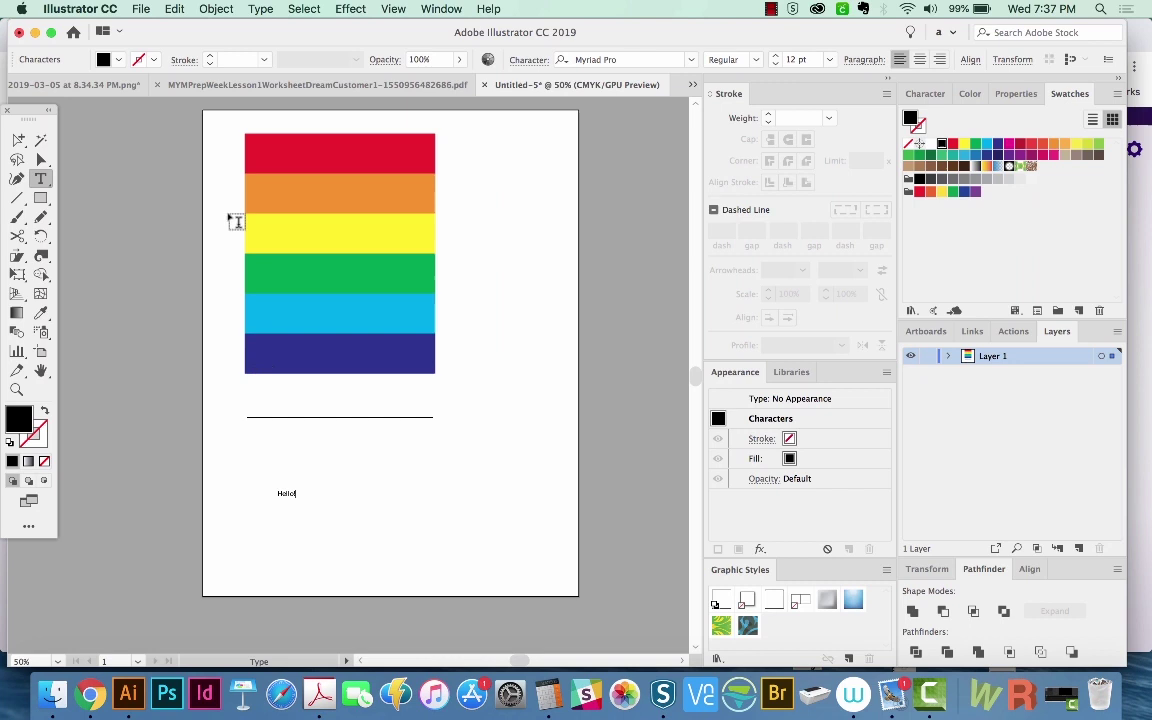
- Enlarge the "Hello!" text to about 91 pt beneath the line and set its font to Arvo
click(41, 158)
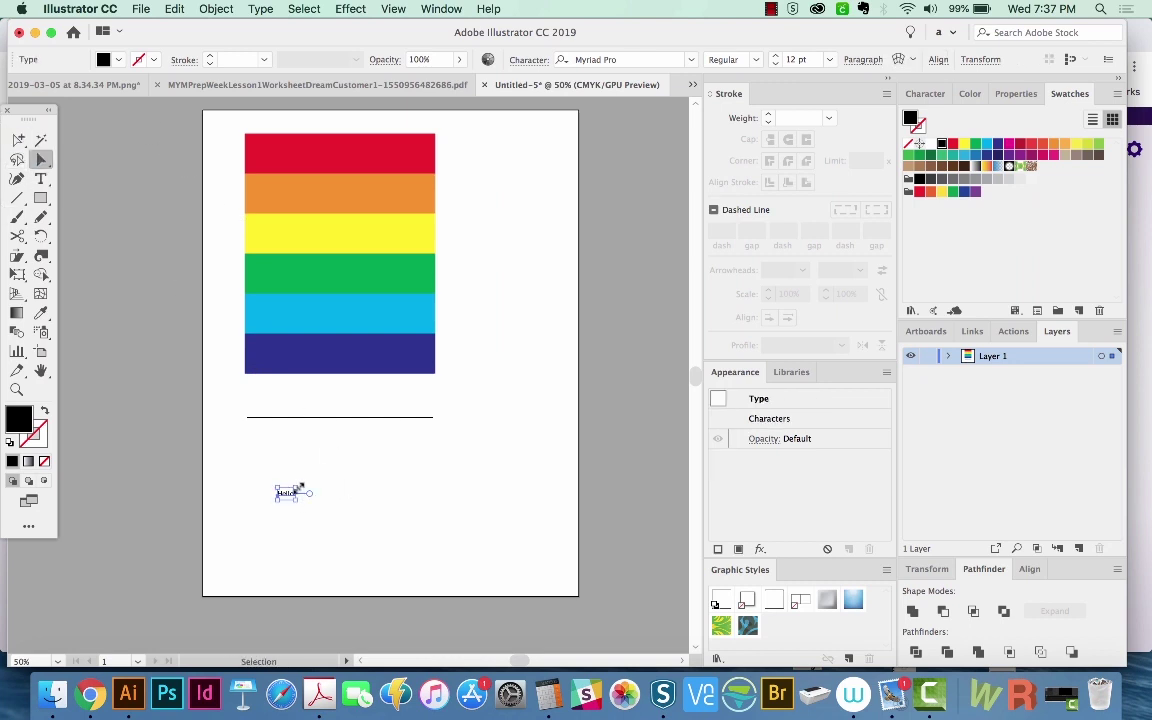
drag(300, 487, 478, 405)
drag(365, 470, 346, 500)
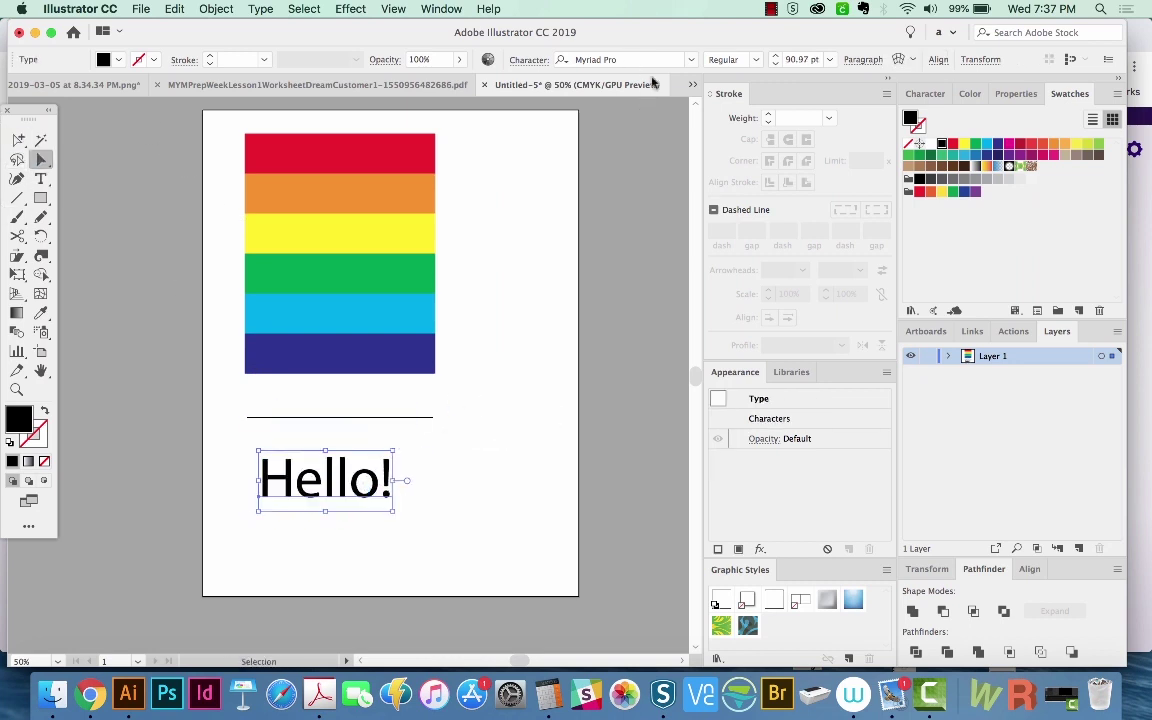
click(692, 61)
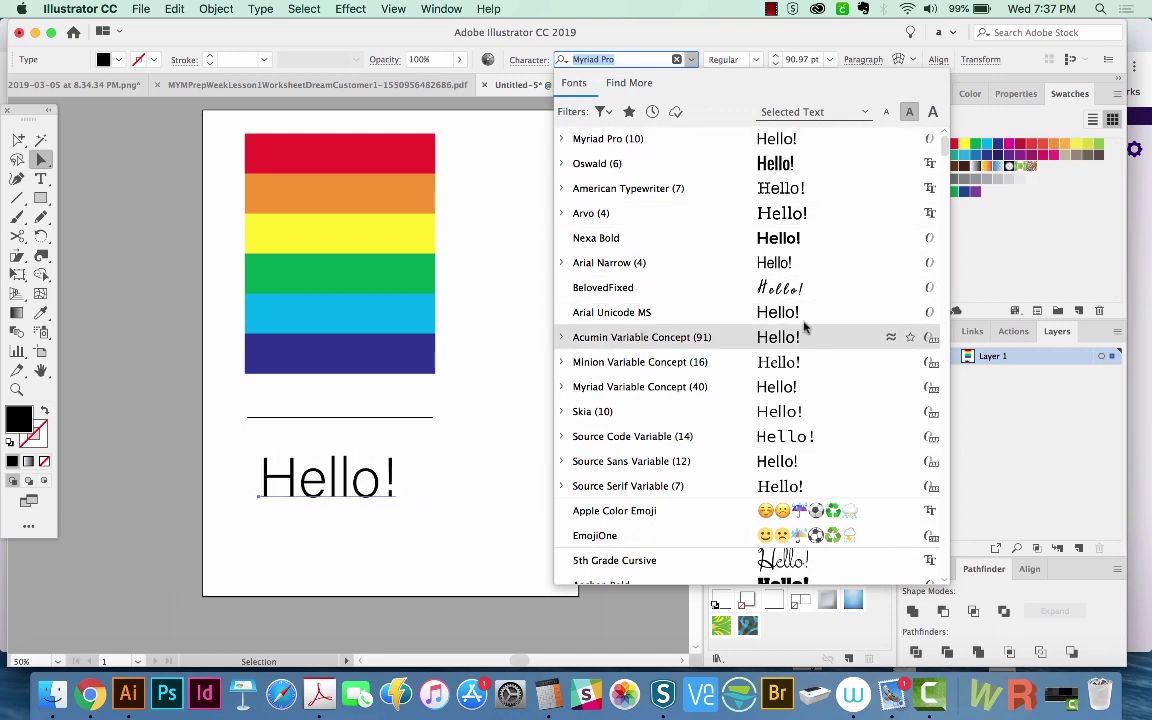
click(807, 213)
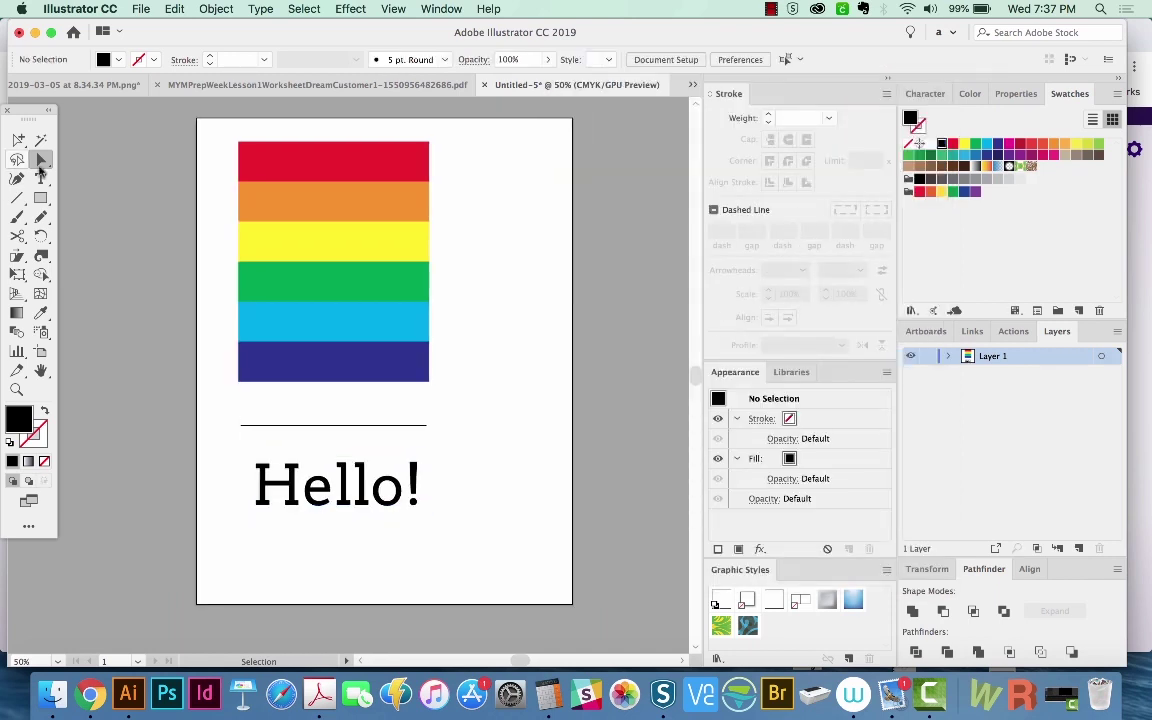
- Distort the grouped rainbow stripes into wavy shapes with the Warp tool
drag(44, 266, 63, 273)
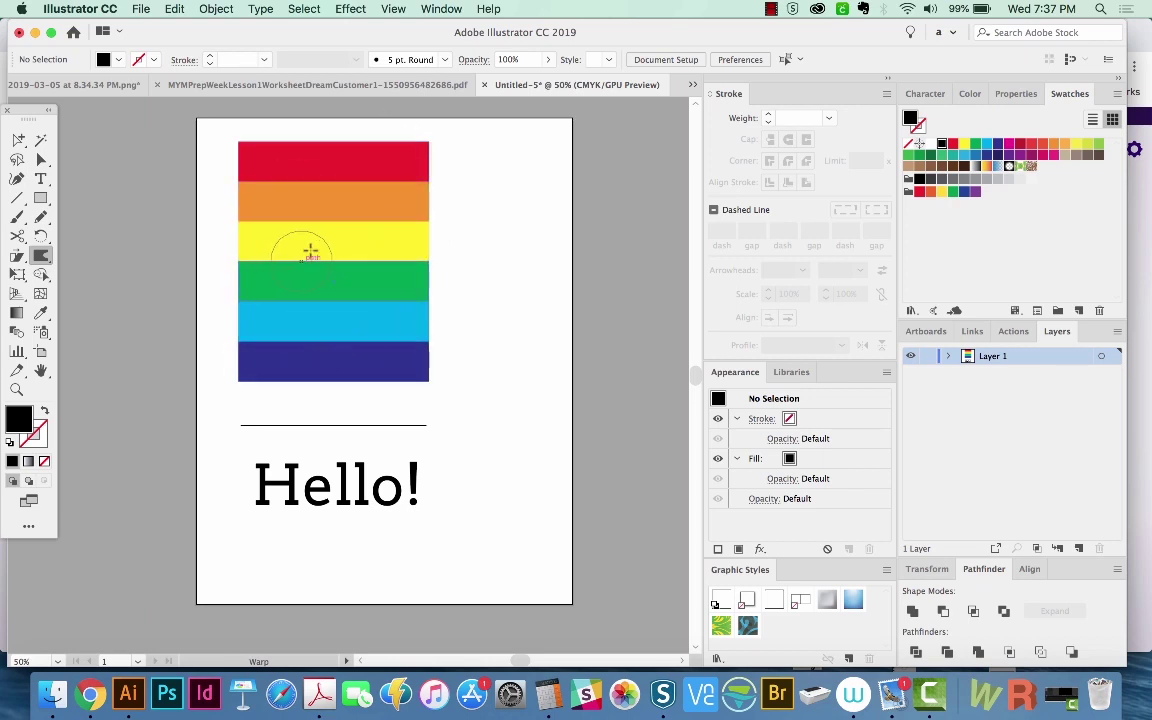
key(v)
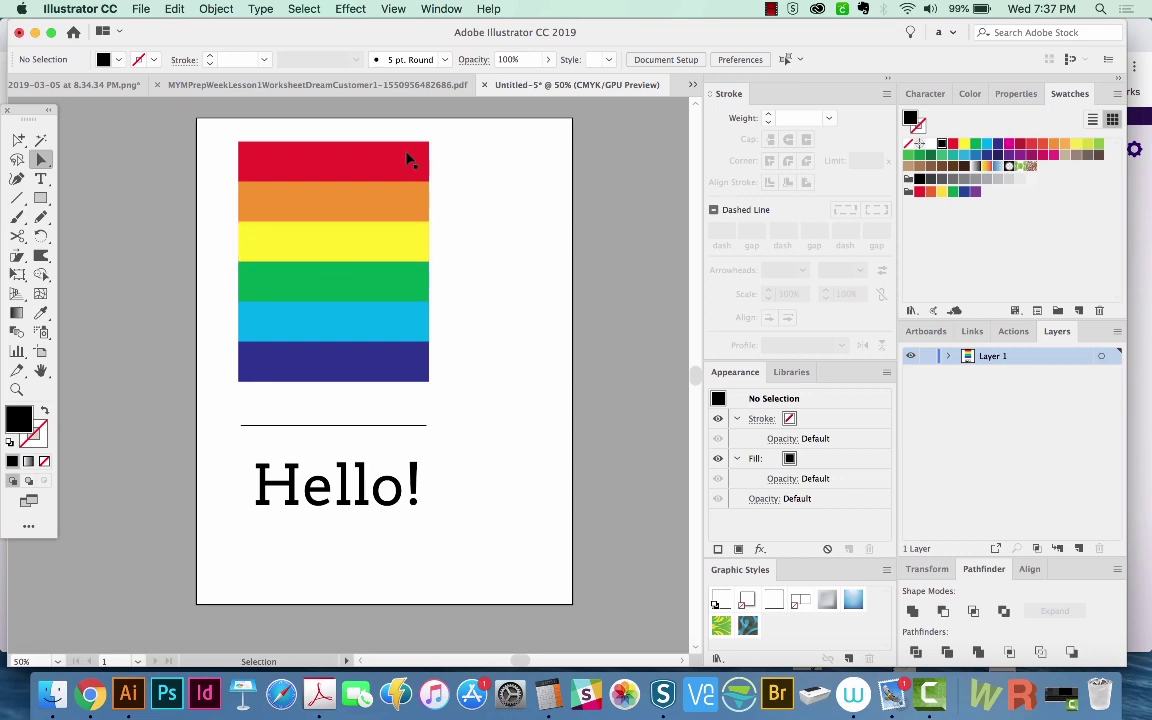
drag(476, 128, 263, 396)
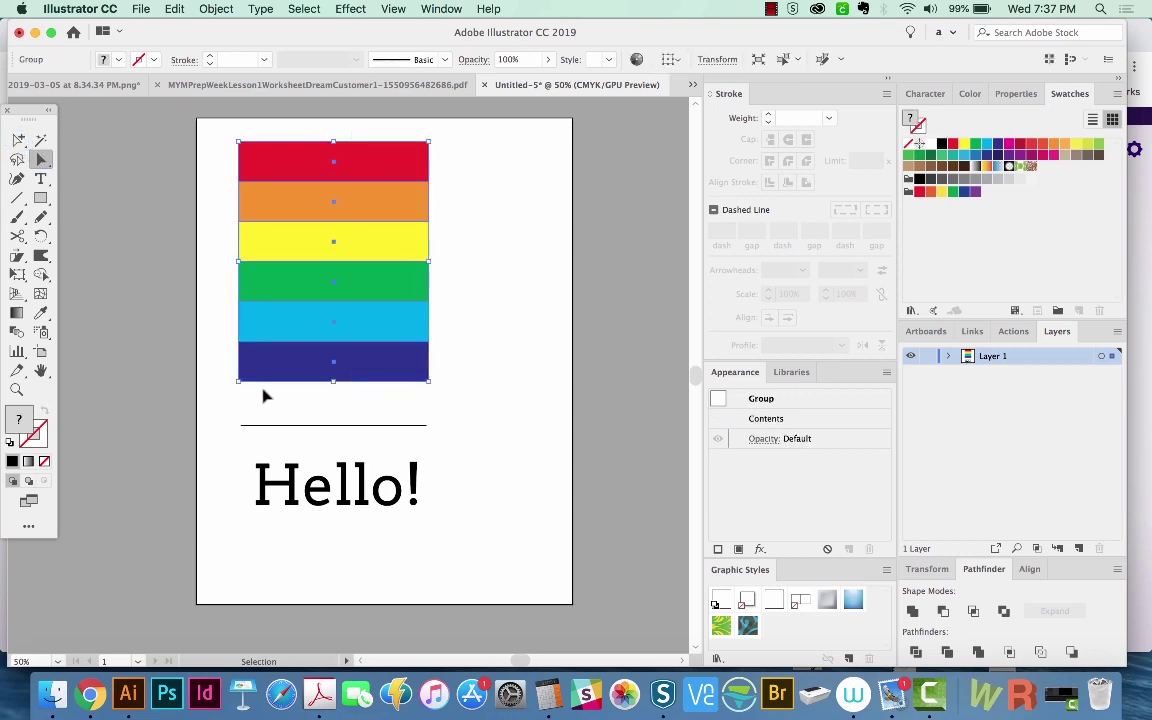
click(42, 257)
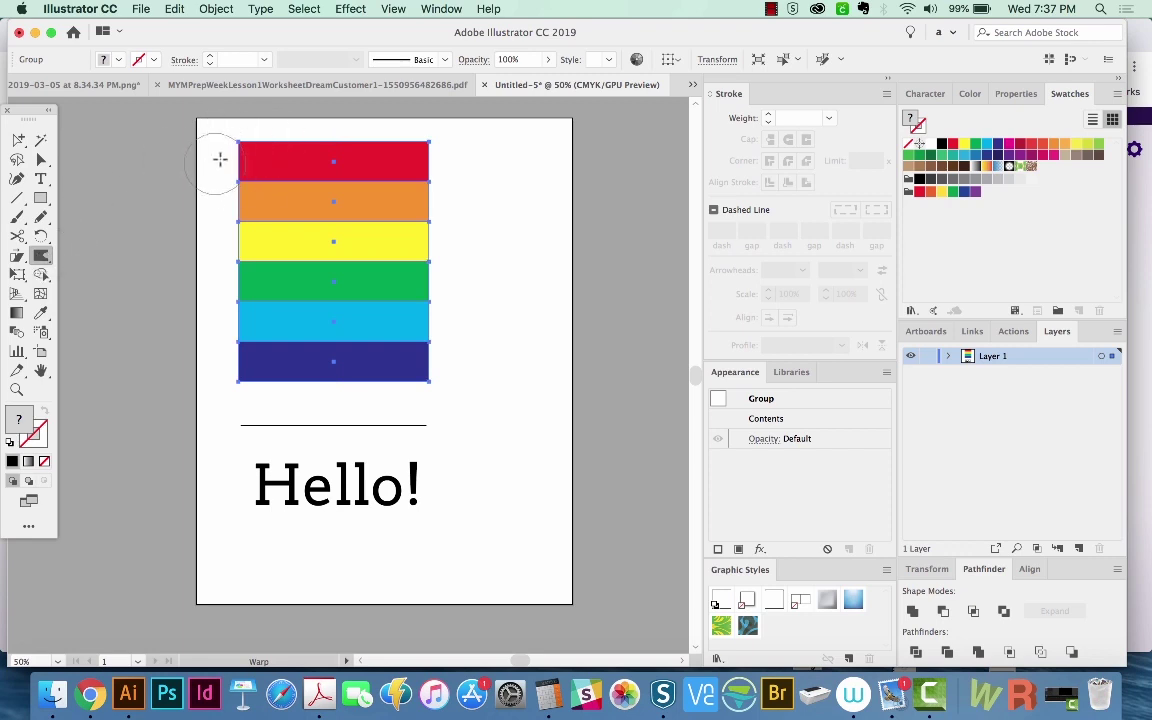
mouse_move(232, 168)
mouse_down()
mouse_move(247, 239)
mouse_move(237, 262)
mouse_move(398, 217)
mouse_move(410, 150)
mouse_move(306, 123)
mouse_move(317, 201)
mouse_move(300, 228)
mouse_up()
key(v)
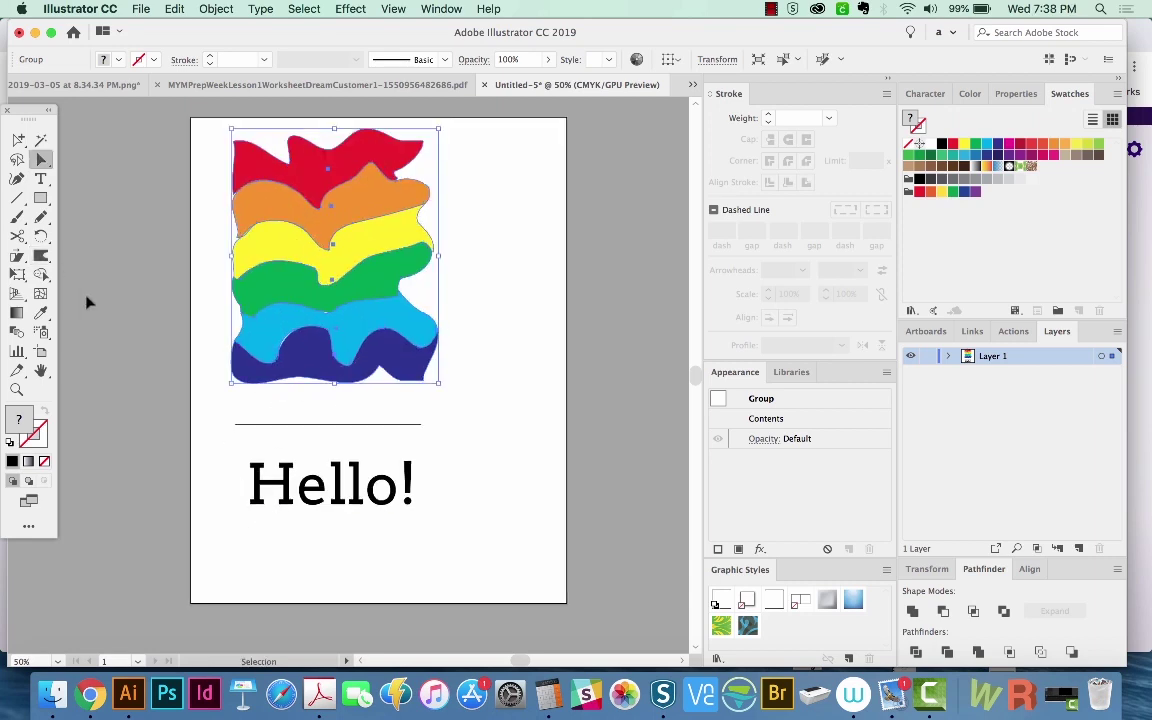
- Set the Warp tool's brush width and height to 30 pt and turn off the use of a pressure pen
double_click(41, 259)
drag(481, 159, 642, 93)
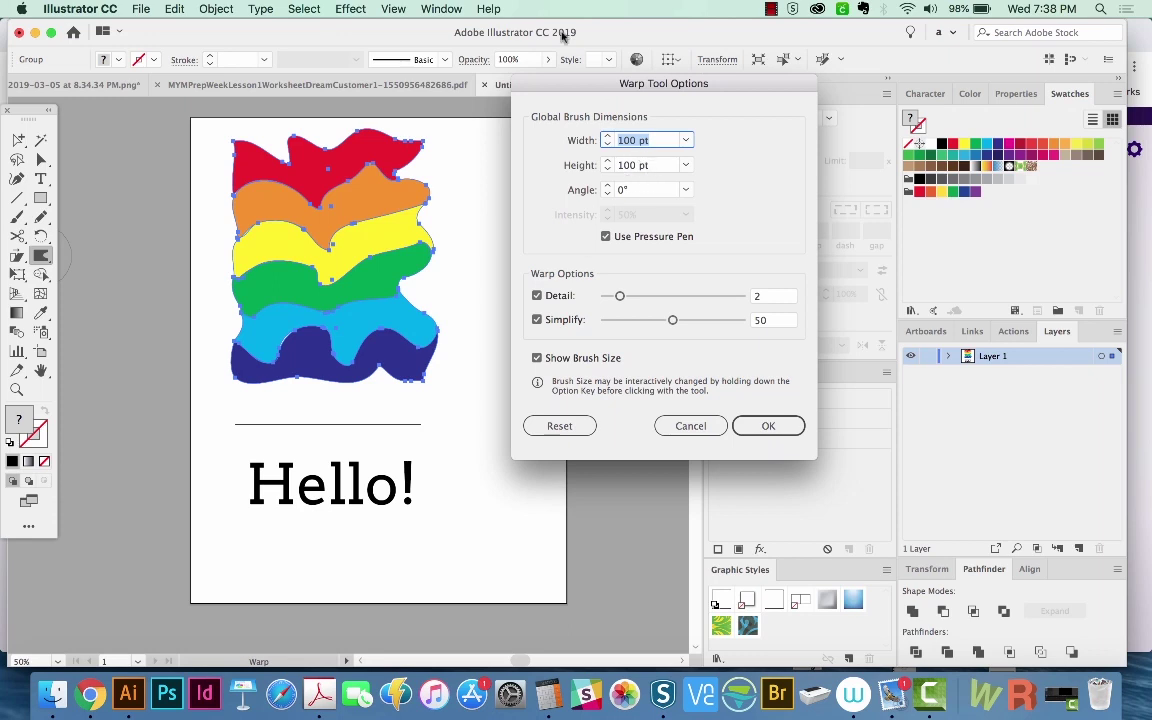
text(30)
key(Tab)
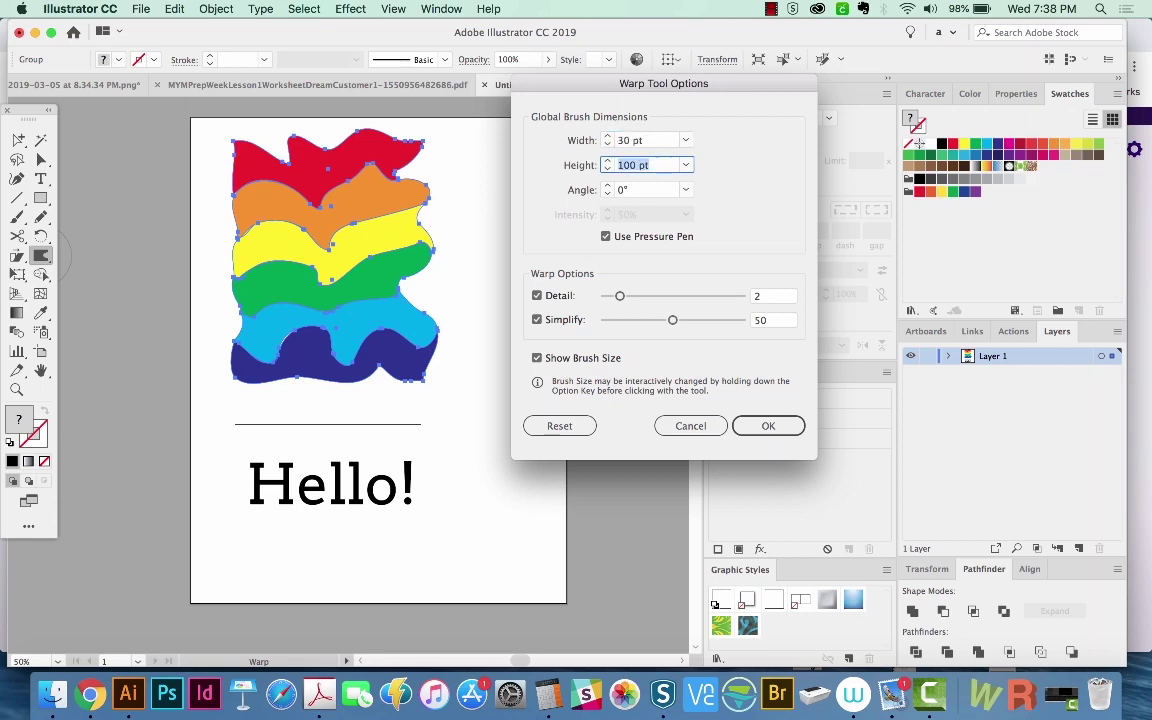
key(Tab)
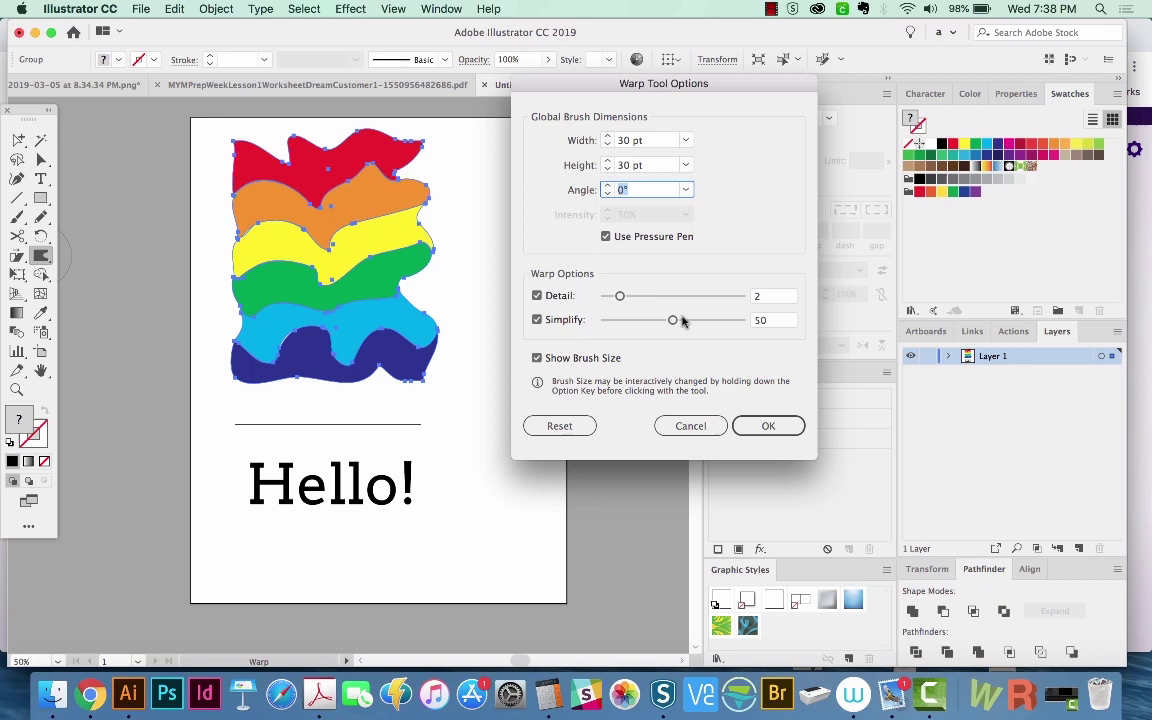
click(606, 237)
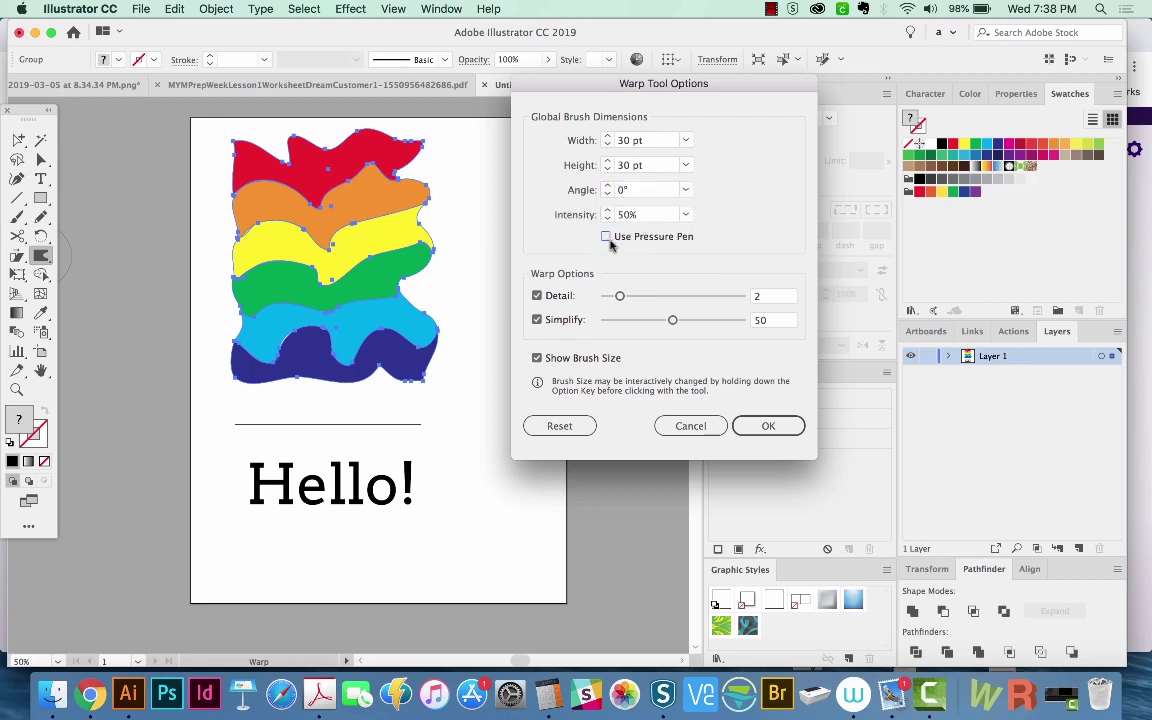
click(606, 237)
click(606, 237)
click(606, 237)
click(605, 238)
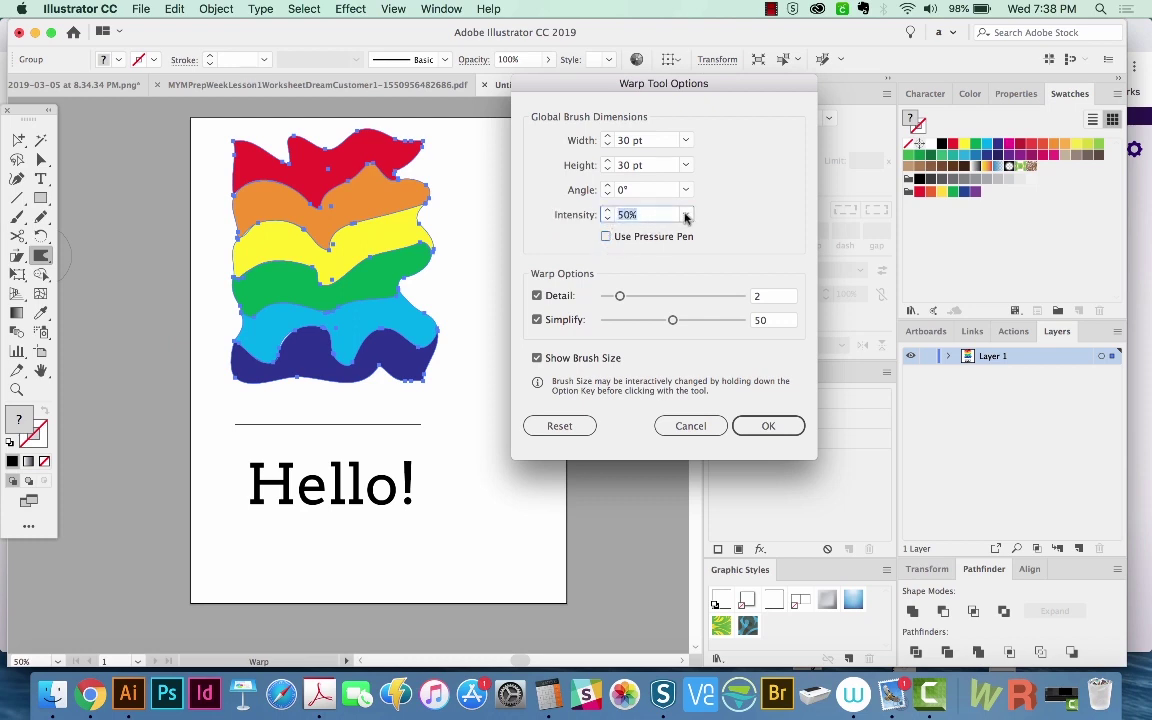
- Set the Warp tool's intensity to 30%, detail to 8 and simplify to 15, and apply the options
click(686, 215)
click(706, 281)
drag(620, 296, 622, 322)
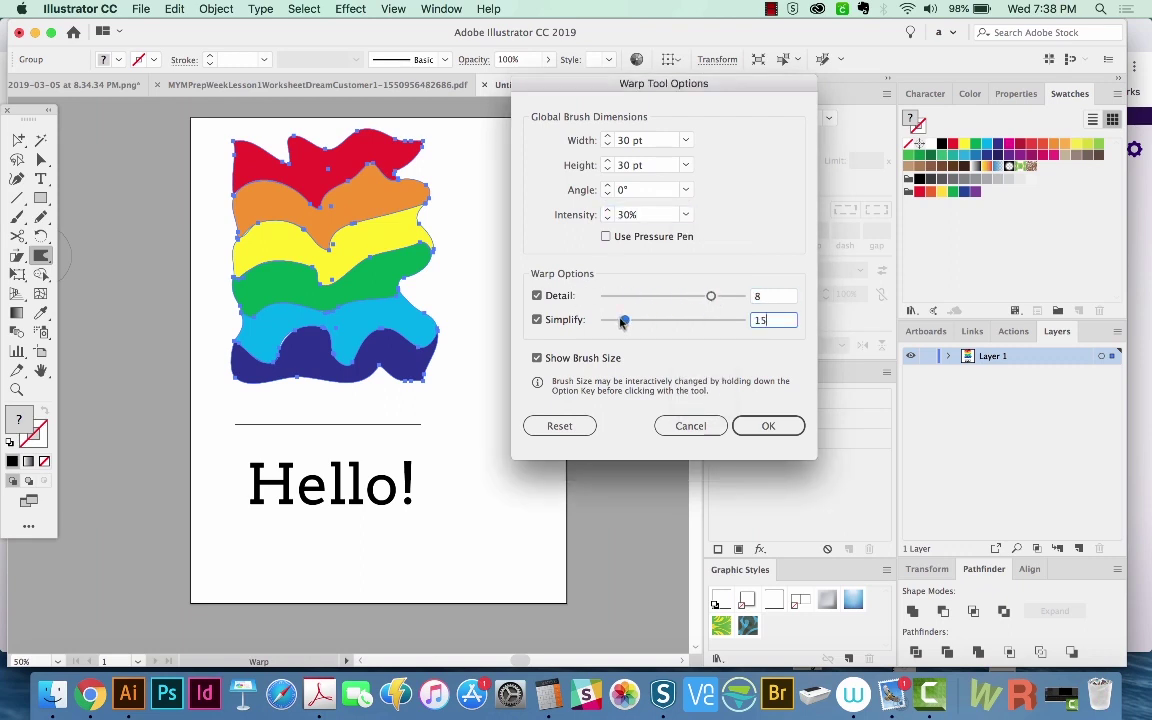
click(787, 427)
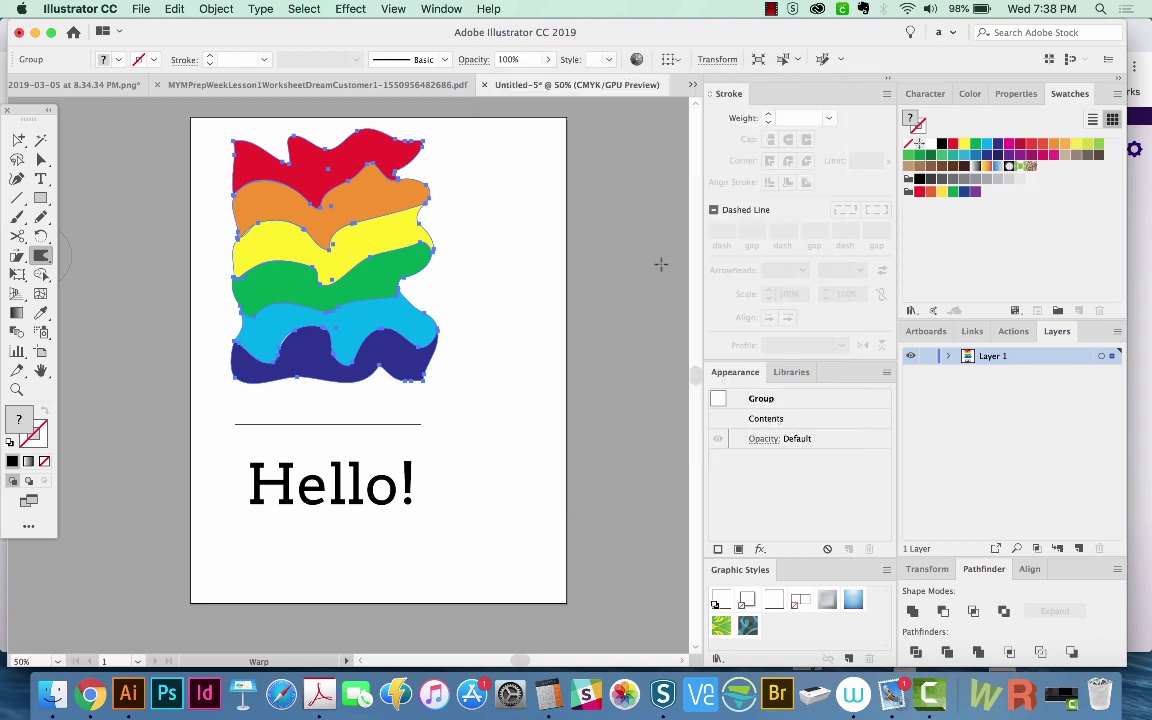
- Warp the right and bottom edges of the rainbow stripes with the smaller brush
mouse_move(430, 182)
mouse_down()
mouse_move(406, 225)
mouse_move(450, 218)
mouse_move(420, 233)
mouse_up()
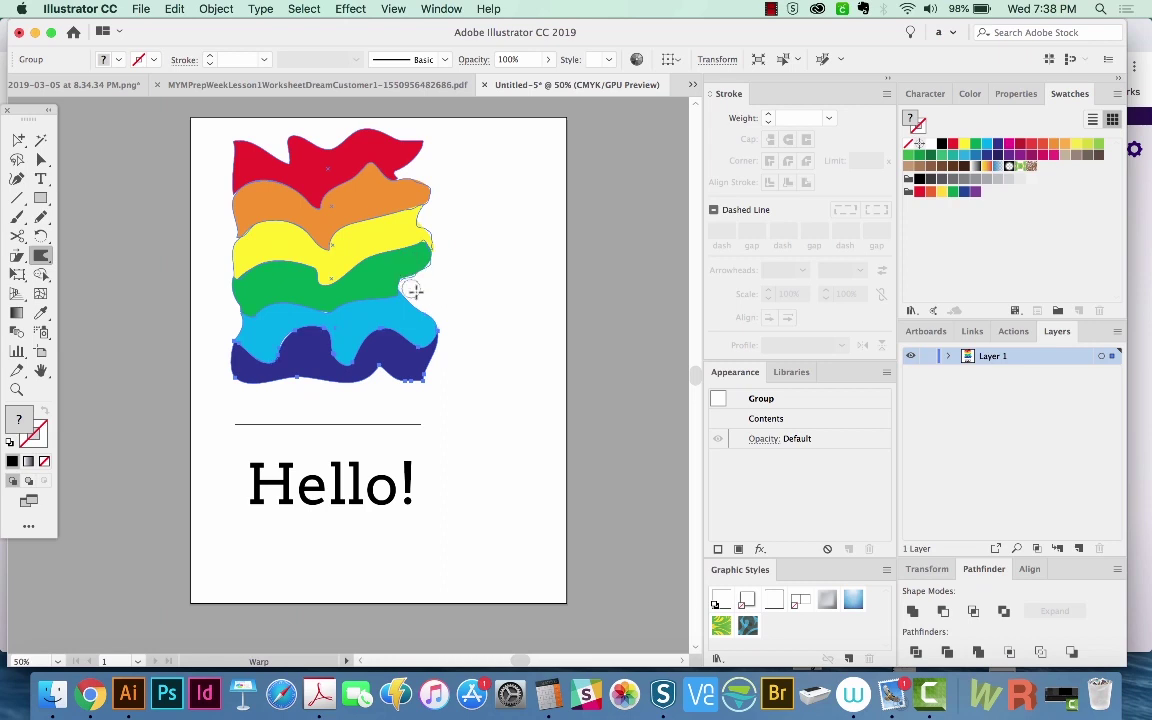
mouse_move(418, 294)
mouse_down()
mouse_move(436, 346)
mouse_move(413, 385)
mouse_move(391, 365)
mouse_move(358, 385)
mouse_move(255, 387)
mouse_up()
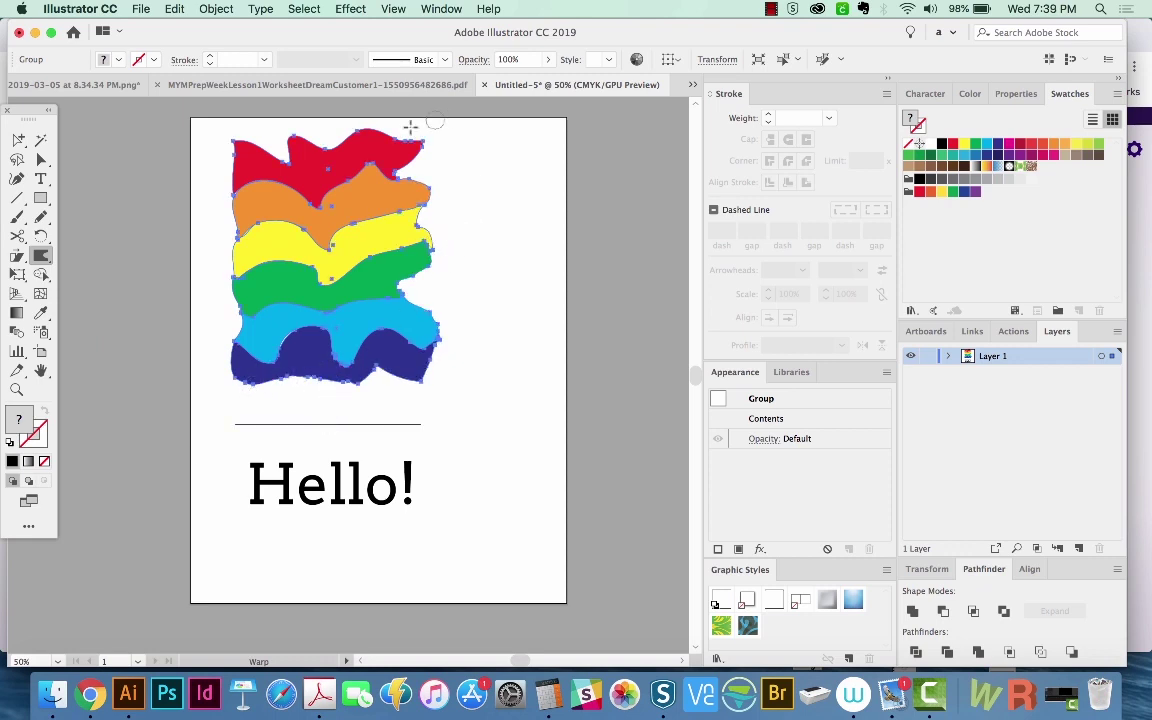
- Undo the warp distortions until the rainbow stripes are straight again
key(super+z)
key(super+z)
key(super+z)
key(super+z)
key(super+z)
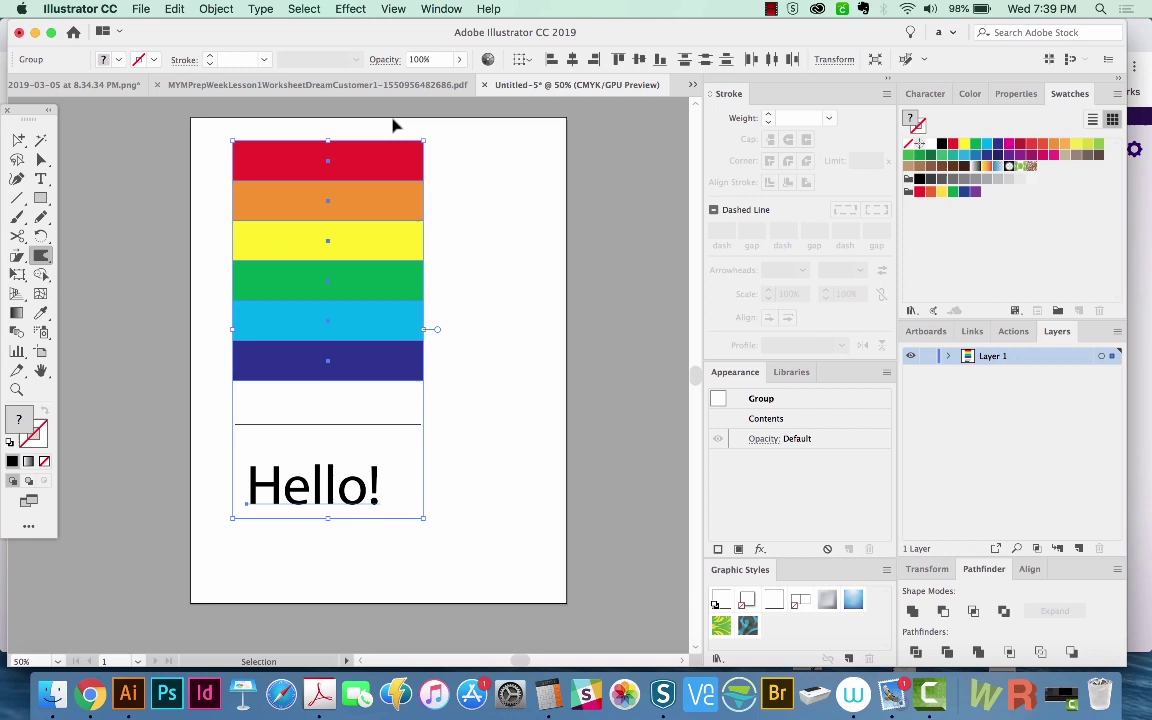
- Redo the changes undone too far so the "Hello!" text is back in the Arvo font and the stripes are unwarped
key(super+shift+z)
key(super+shift+z)
key(super+z)
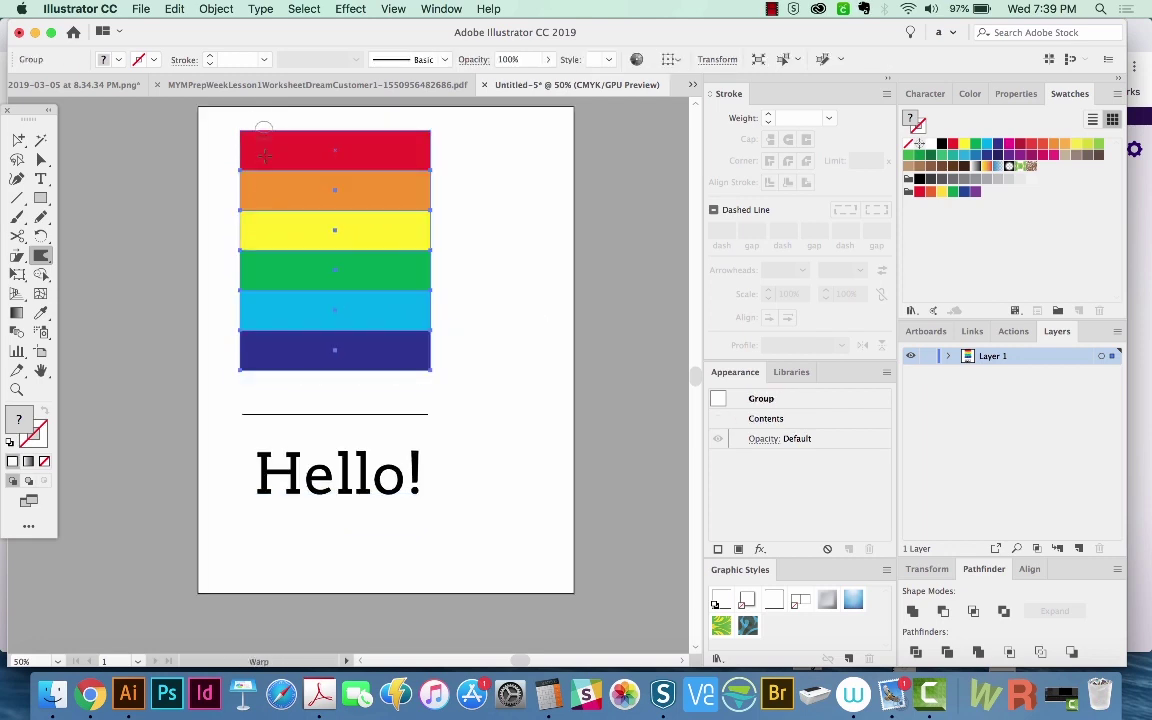
- Warp the horizontal borders and outer edge of the rainbow stripes into small waves and deselect the artwork
scroll(350, 200, up, 2)
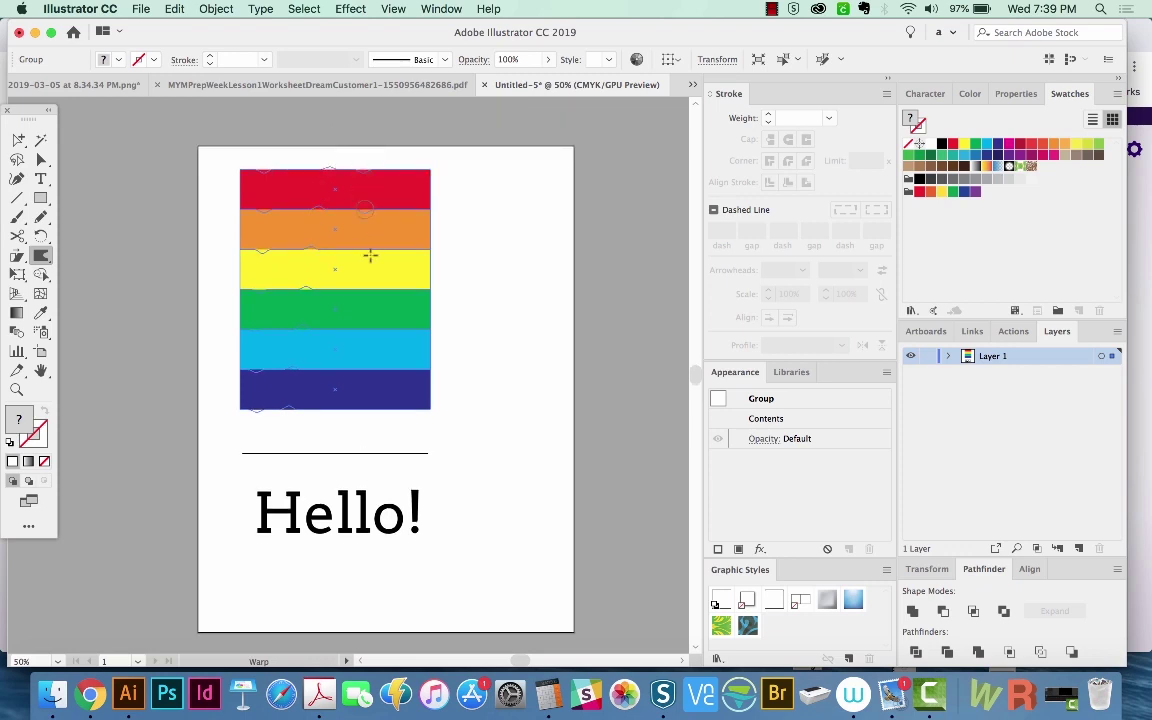
key(super+shift+z)
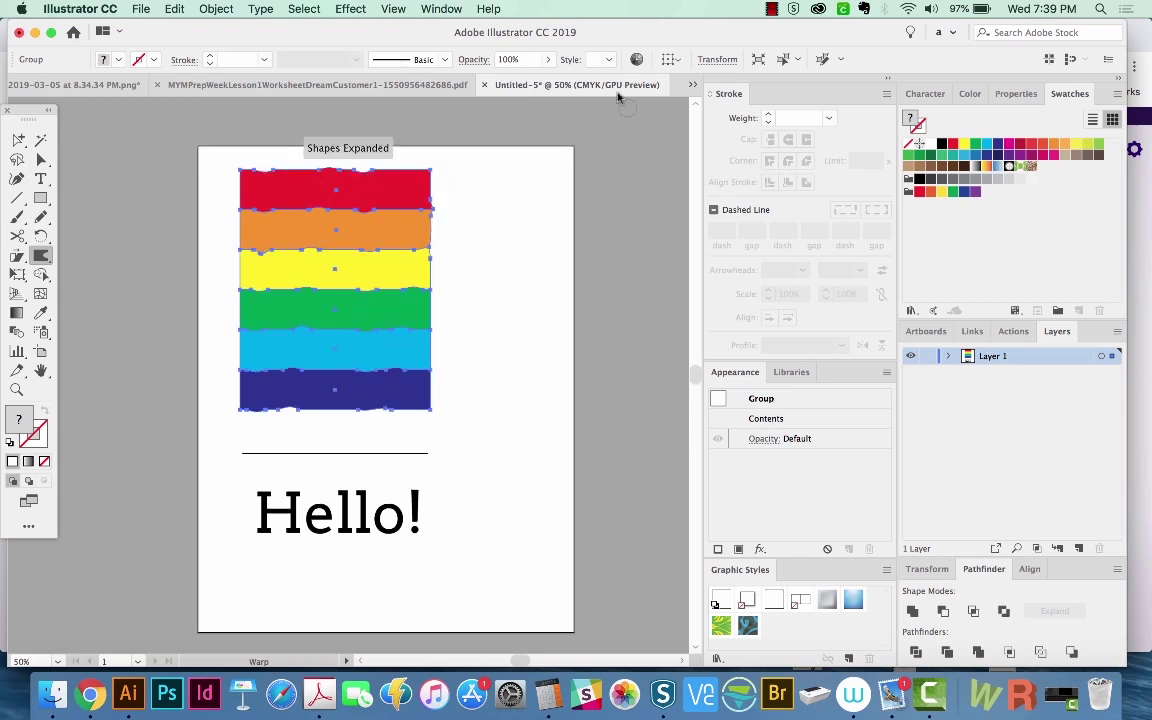
scroll(563, 334, down, 1)
key(super+shift+a)
drag(447, 386, 505, 403)
scroll(505, 403, down, 1)
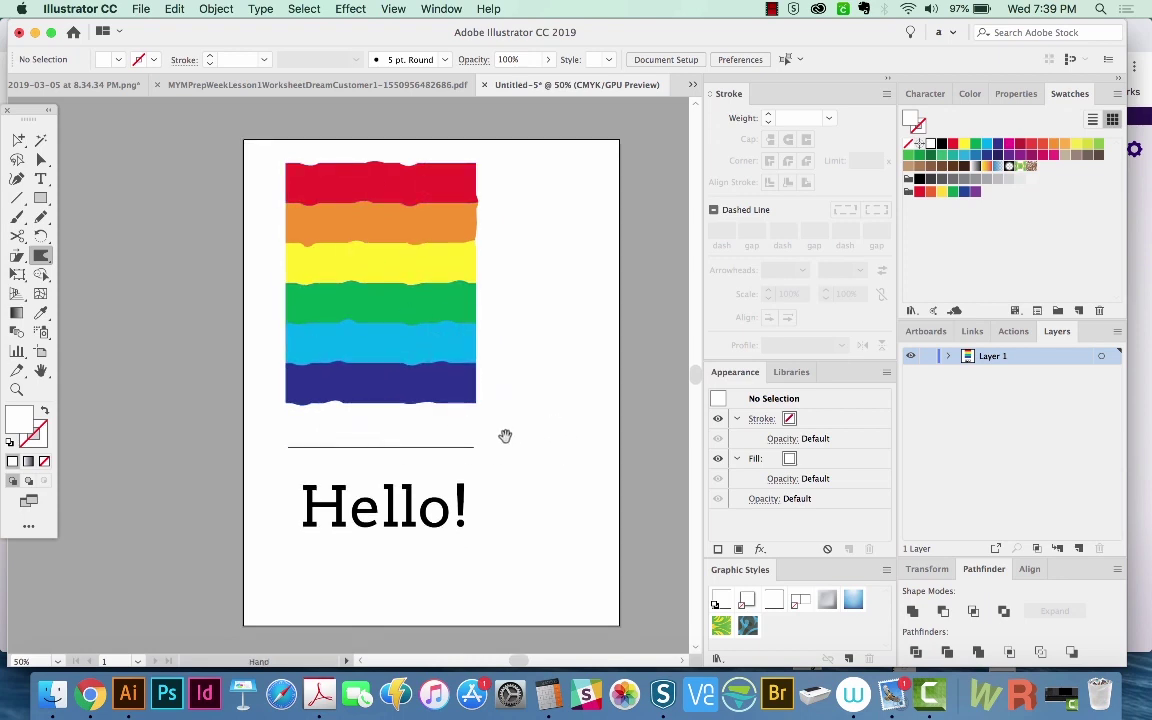
scroll(489, 445, down, 1)
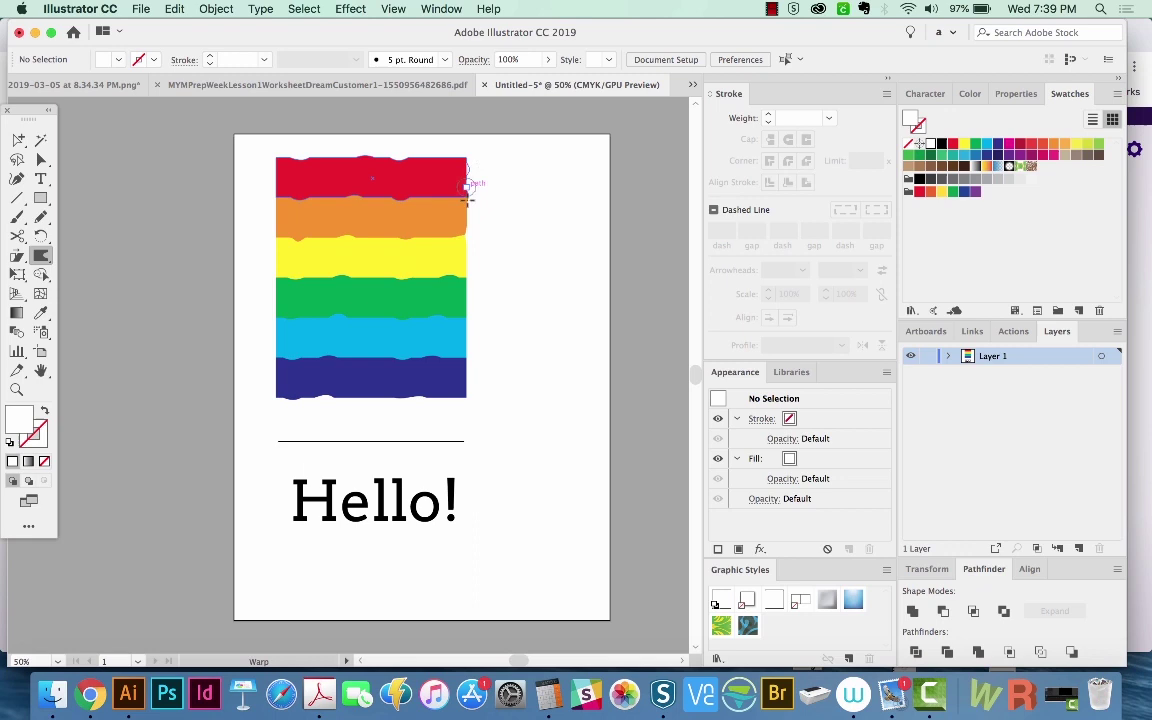
- Select the thin line below the stripes, warp it into a wavy line along its whole length, and deselect it
scroll(462, 280, down, 2)
key(v)
click(470, 389)
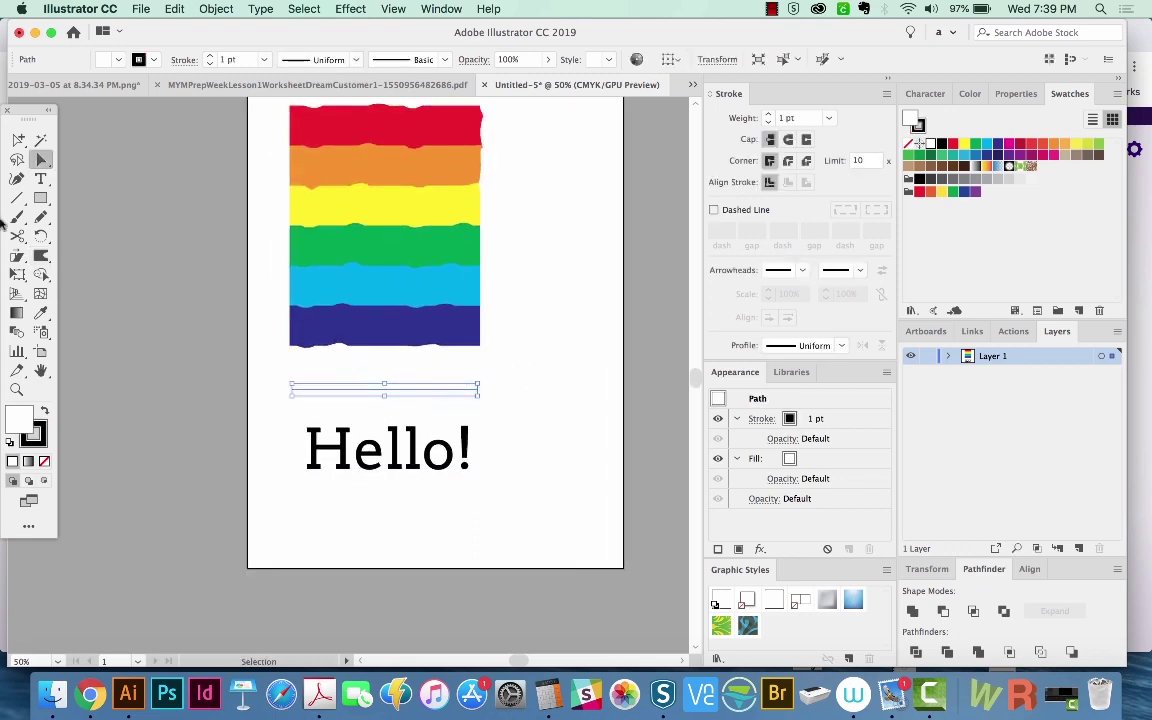
click(41, 256)
drag(311, 386, 478, 388)
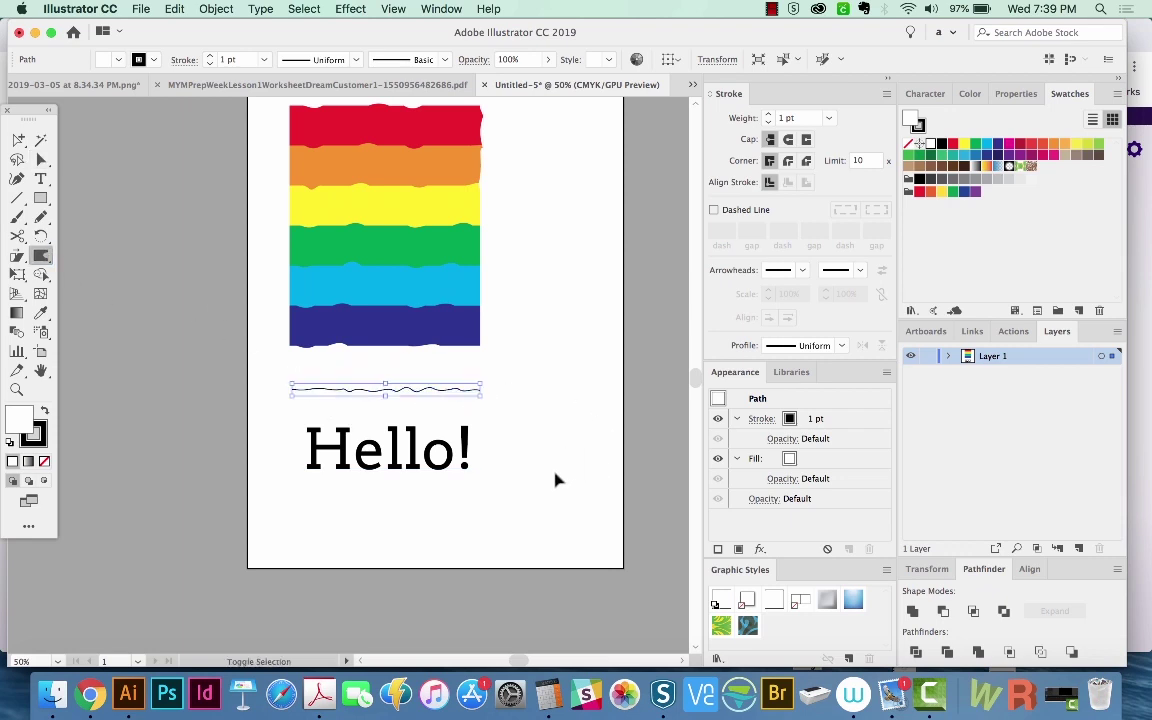
key(super+shift+a)
- Select the "Hello!" text and try to warp it while it is still live type
drag(532, 484, 535, 445)
key(a)
super+click(432, 428)
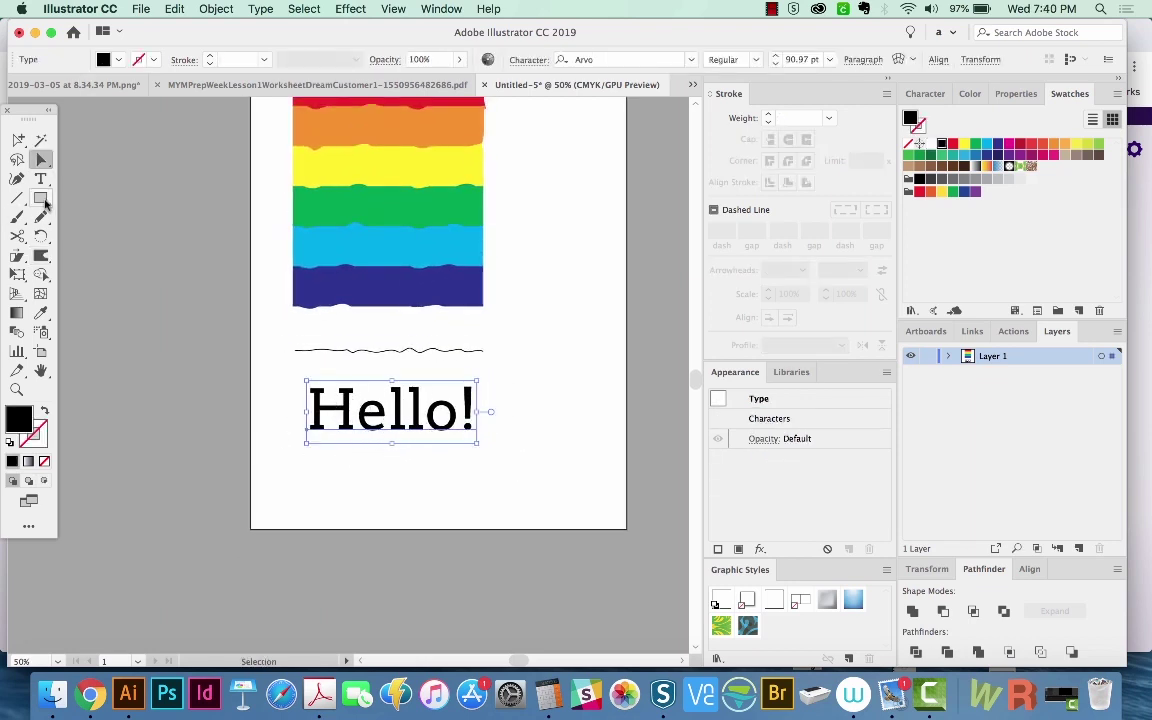
click(41, 255)
click(298, 390)
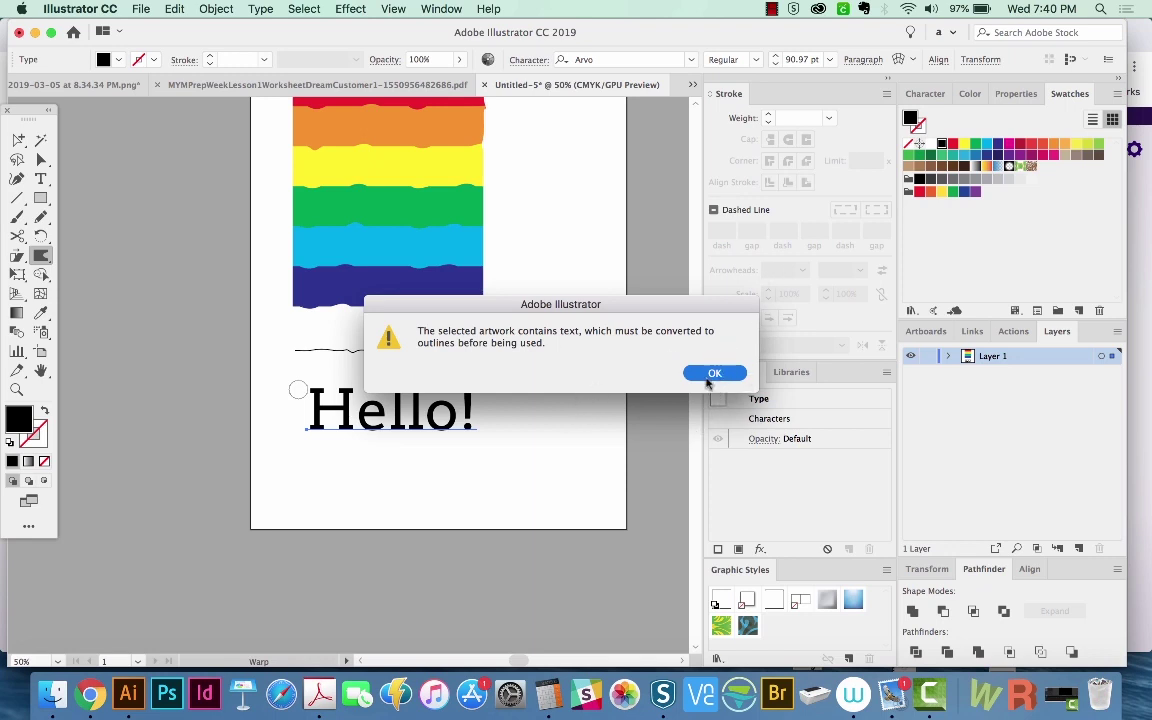
click(715, 373)
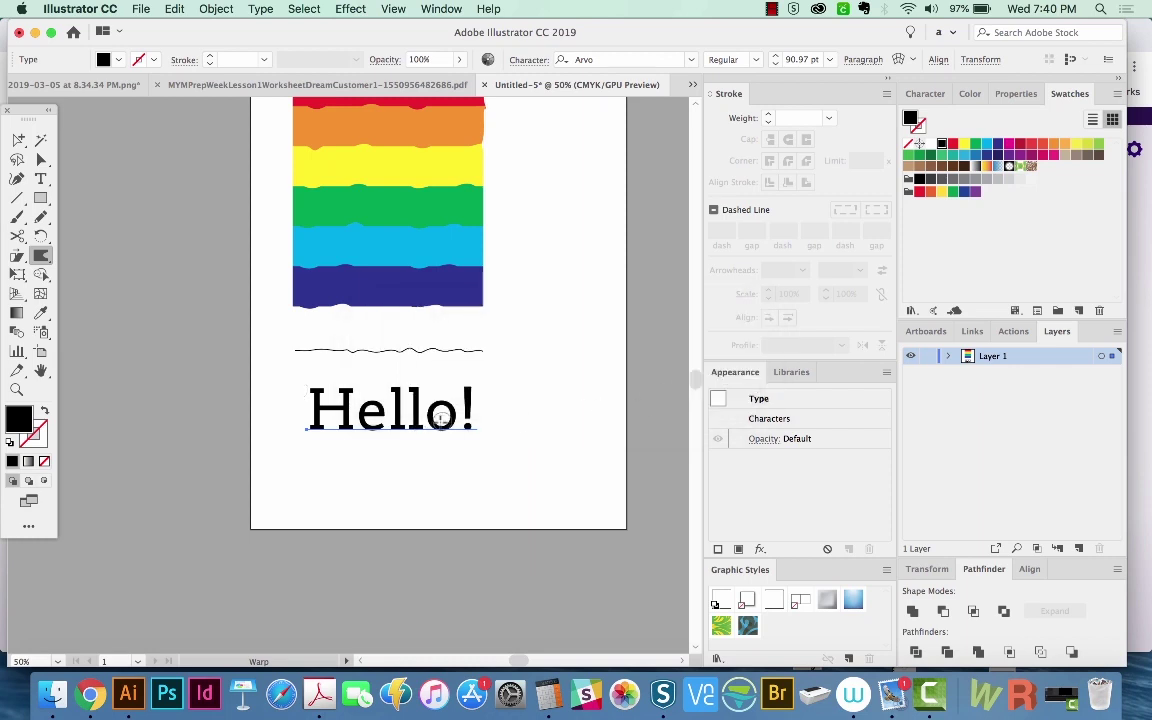
- Convert the "Hello!" text to outlines and warp all its letters with strong strokes of the brush
key(super)
key(shift+super+o)
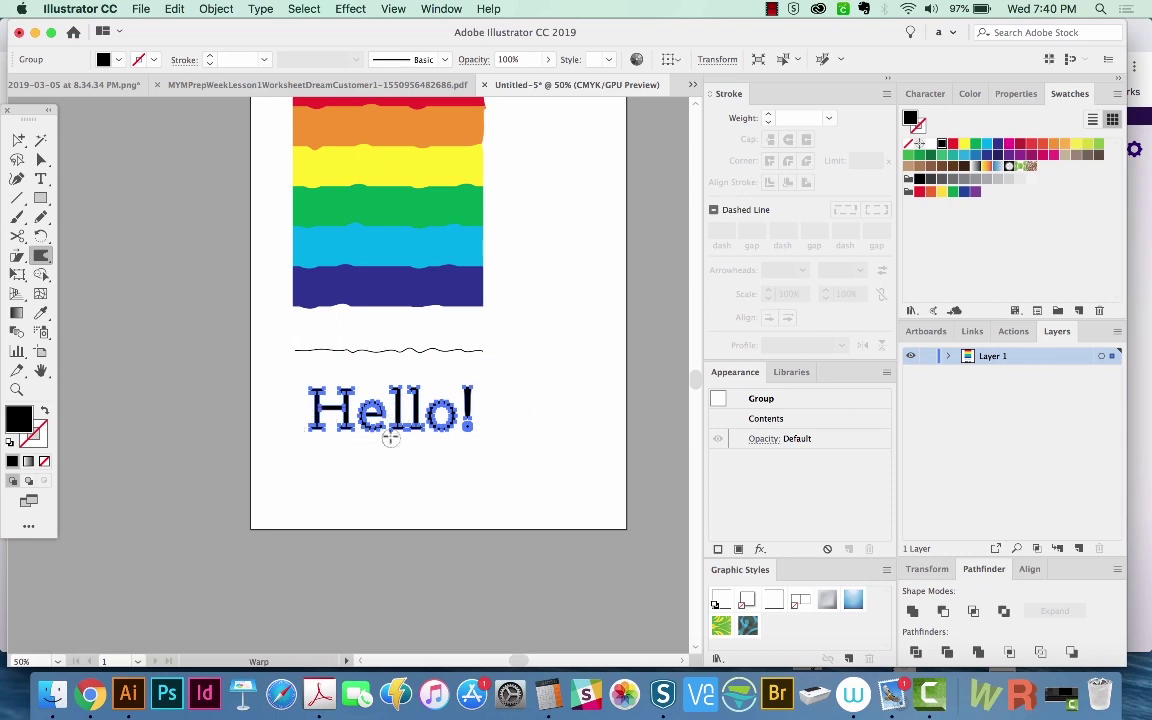
key(z)
drag(465, 367, 507, 346)
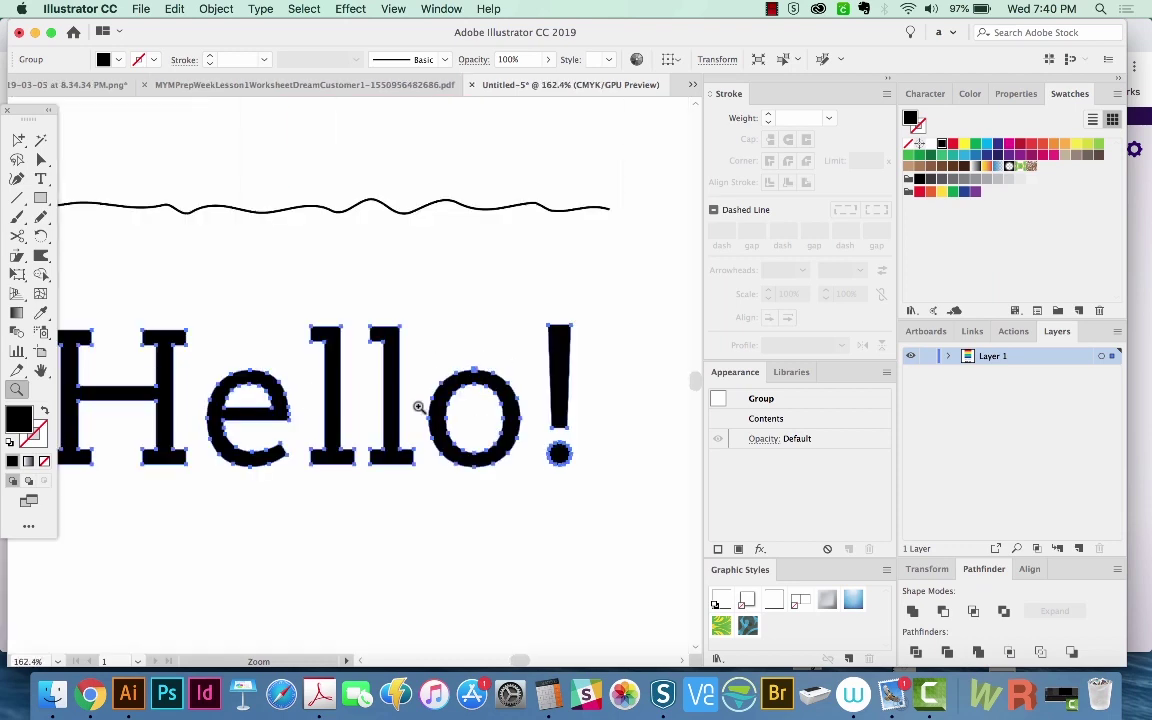
drag(374, 462, 442, 407)
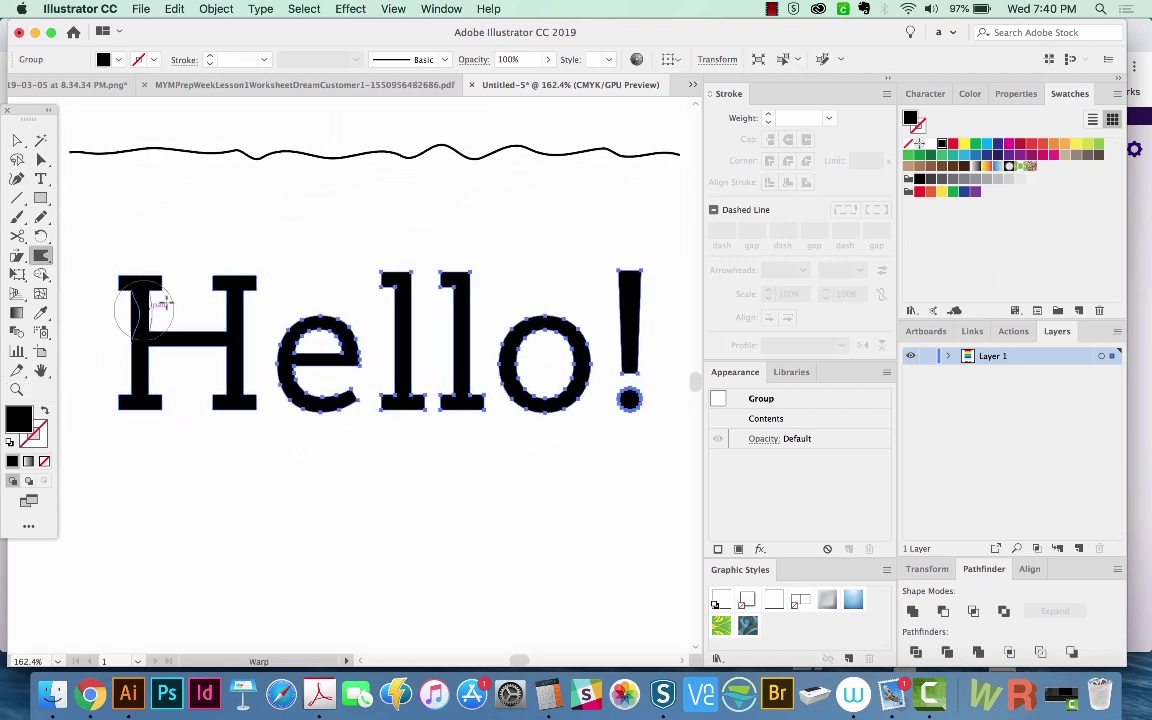
mouse_move(162, 303)
mouse_down()
mouse_move(275, 285)
mouse_move(175, 411)
mouse_move(334, 386)
mouse_move(496, 289)
mouse_move(430, 340)
mouse_move(470, 380)
mouse_move(640, 300)
mouse_move(623, 357)
mouse_up()
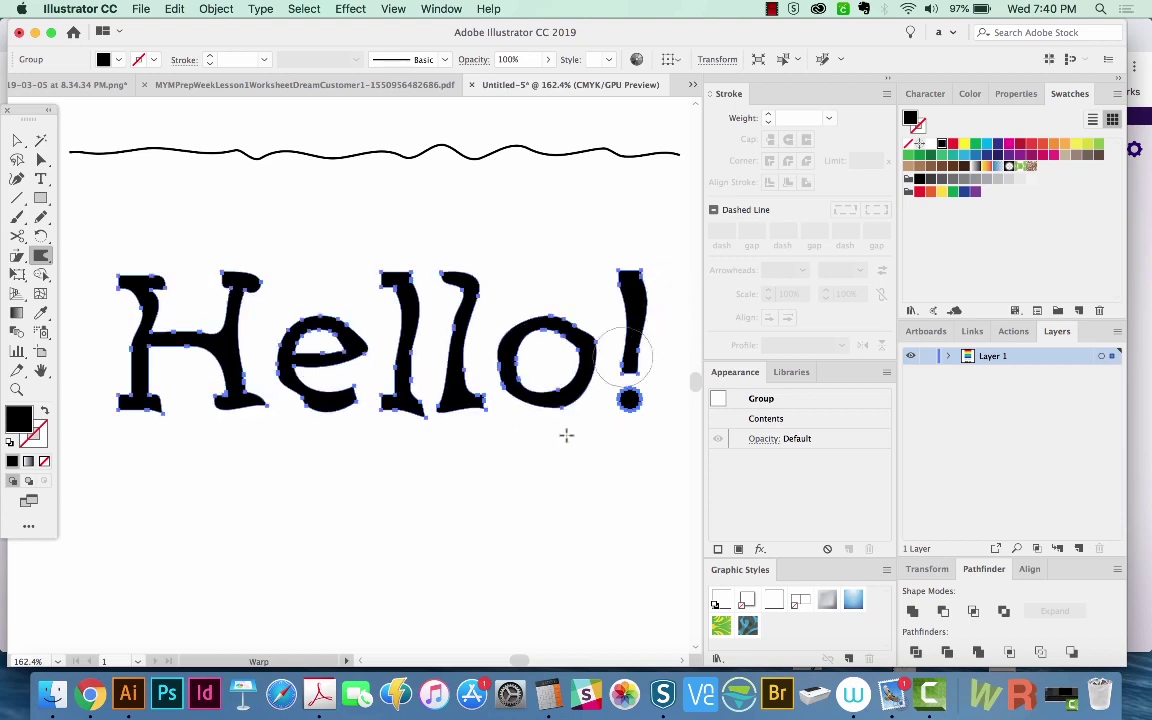
- Undo the strong letter warp and distort the outlined "Hello!" letters again with subtler warp strokes
super+click(491, 522)
drag(427, 535, 429, 514)
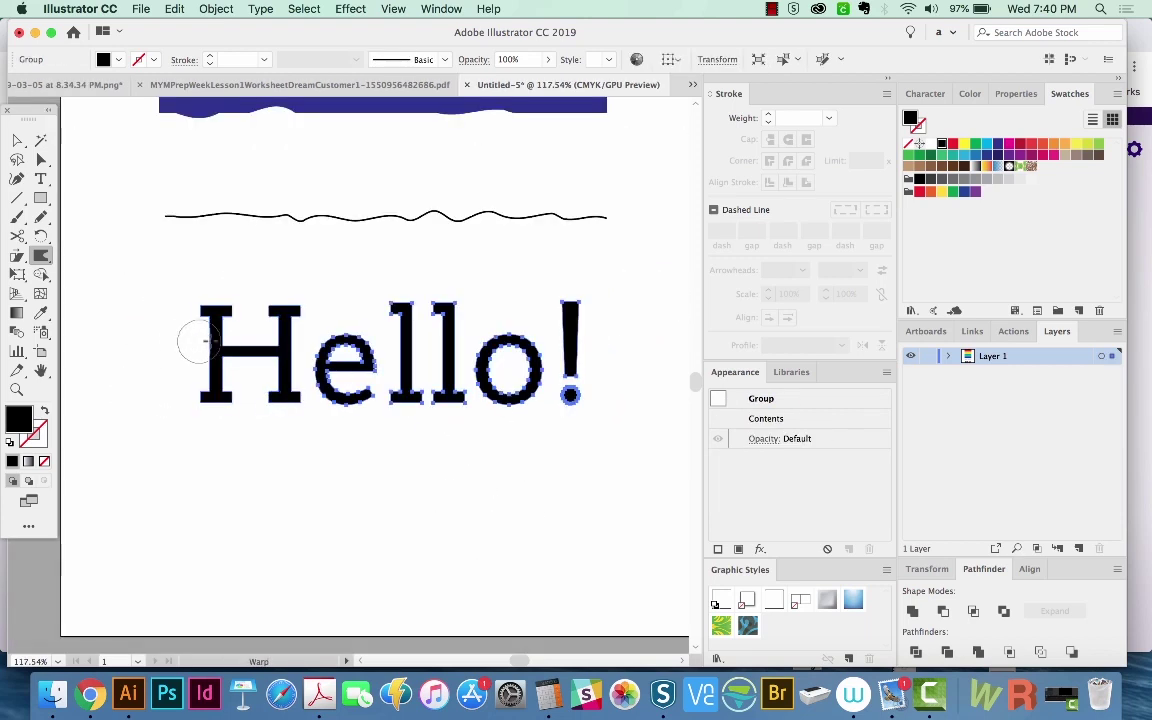
mouse_move(208, 341)
mouse_down()
mouse_move(234, 426)
mouse_move(283, 404)
mouse_up()
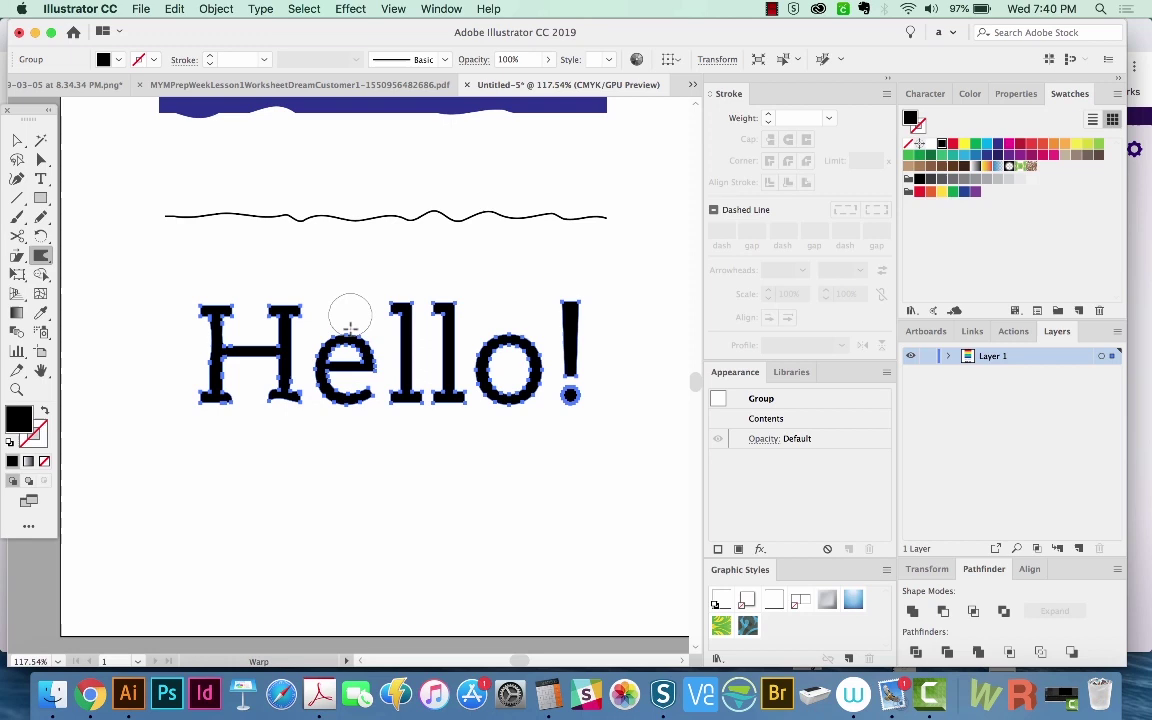
mouse_move(350, 317)
mouse_down()
mouse_move(372, 355)
mouse_move(404, 296)
mouse_move(411, 391)
mouse_move(433, 392)
mouse_move(418, 290)
mouse_move(458, 335)
mouse_up()
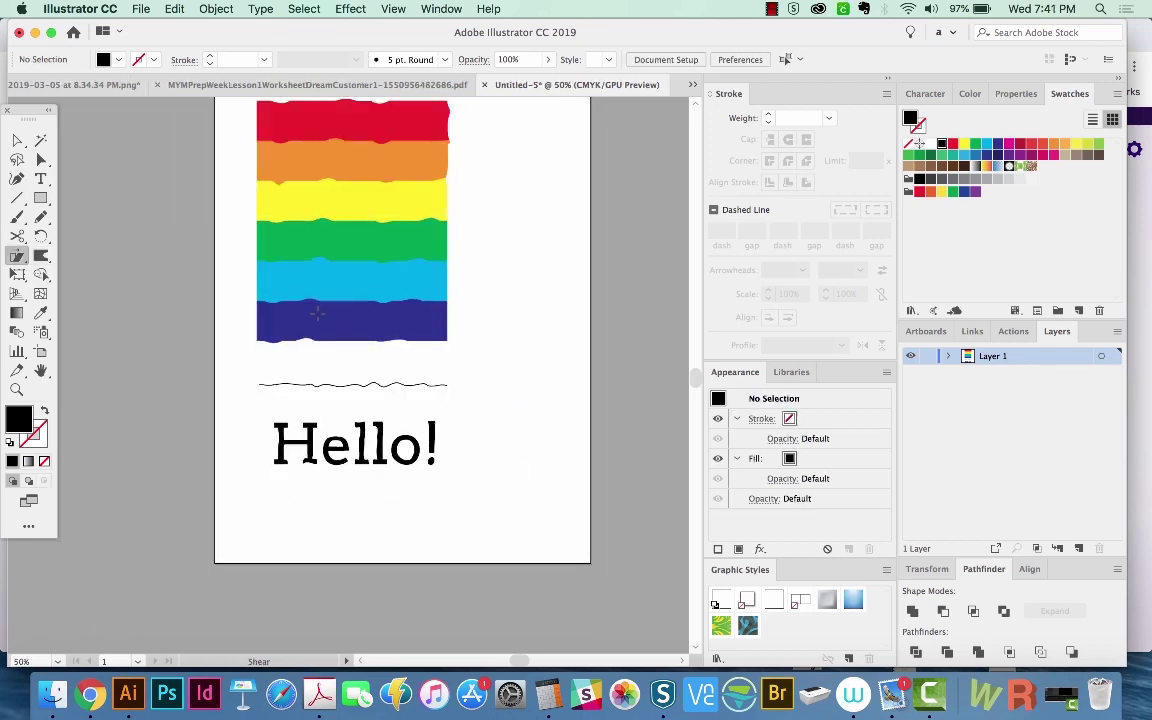
- Undo the warps on the "Hello!" text, the line and the rainbow stripes
key(super+z)
key(super+z)
key(super+z)
key(super+z)
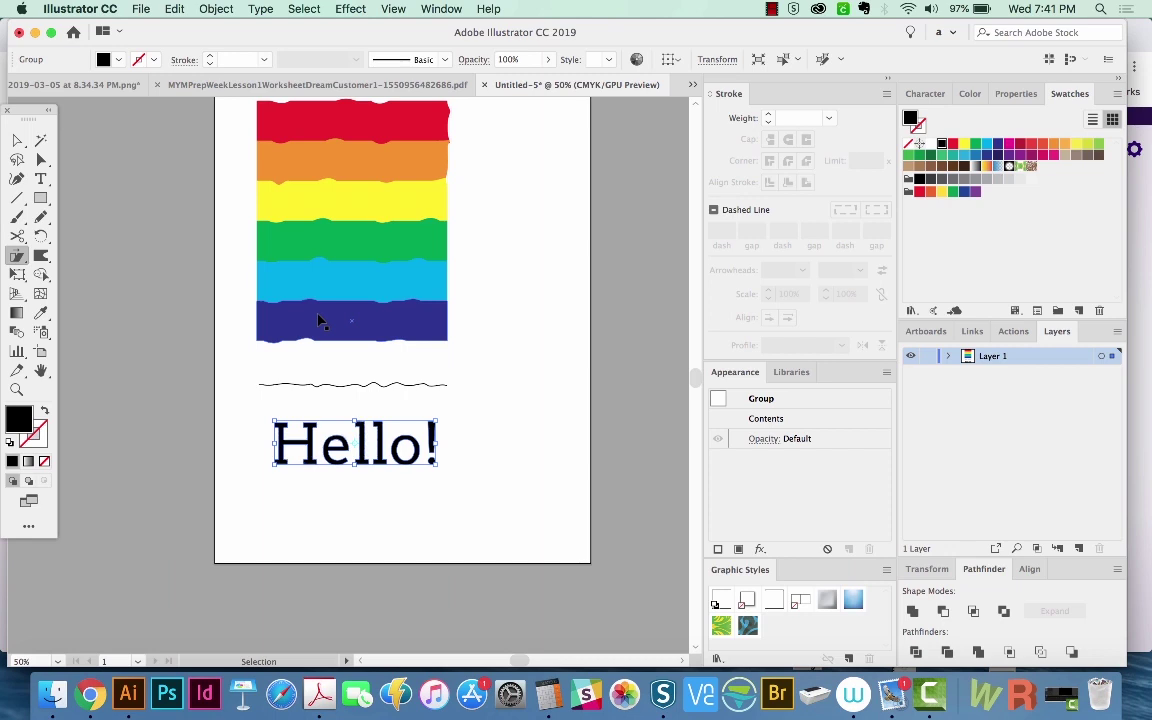
key(super+z)
key(super+z)
key(super+z)
- Select the rainbow stripes for the Twirl tool and set its brush width and height to 100 pt
drag(41, 256, 101, 293)
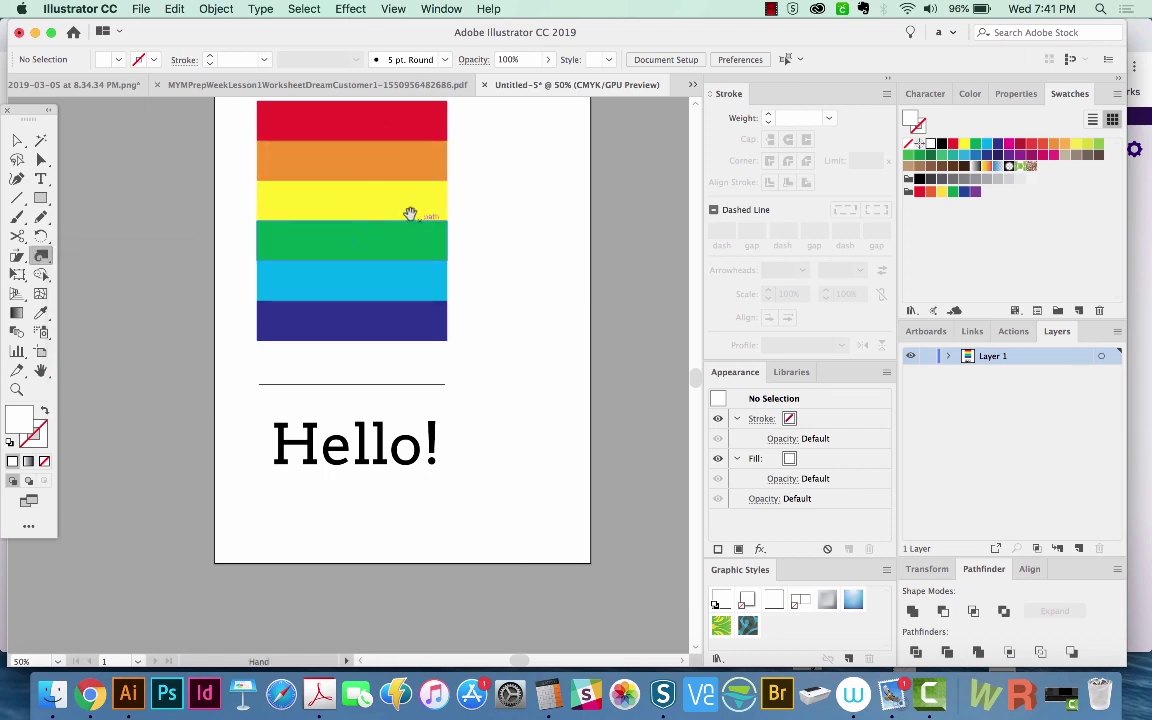
key(super+0)
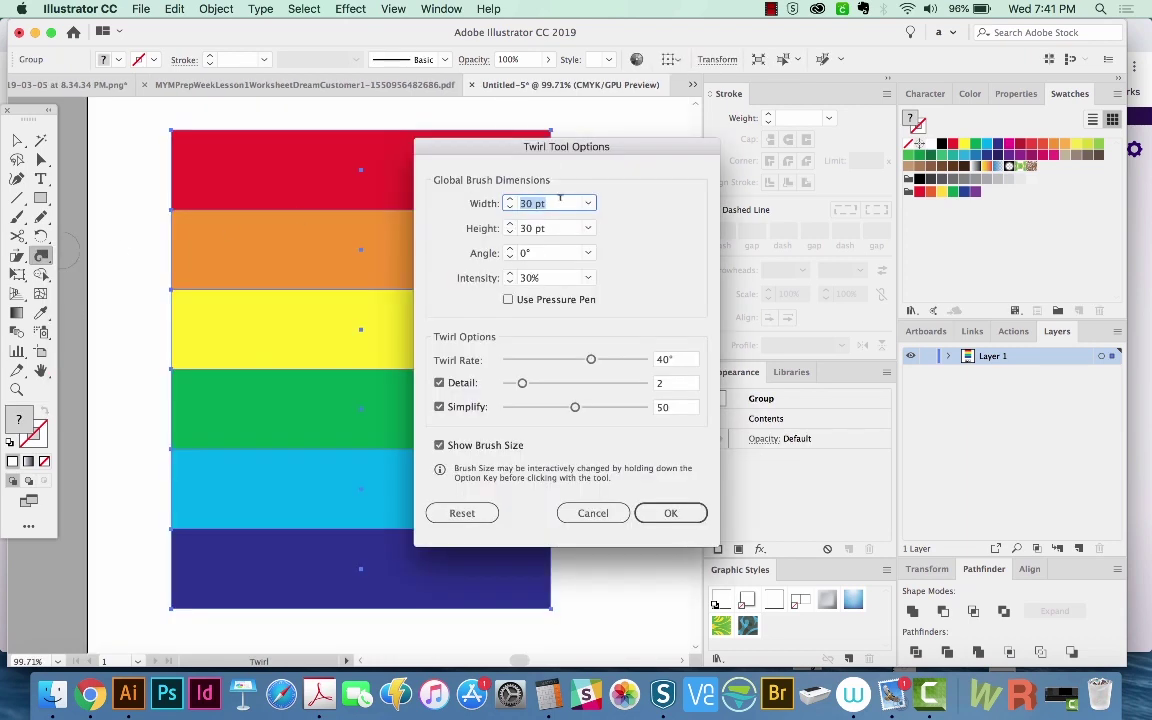
key(Tab)
text(100)
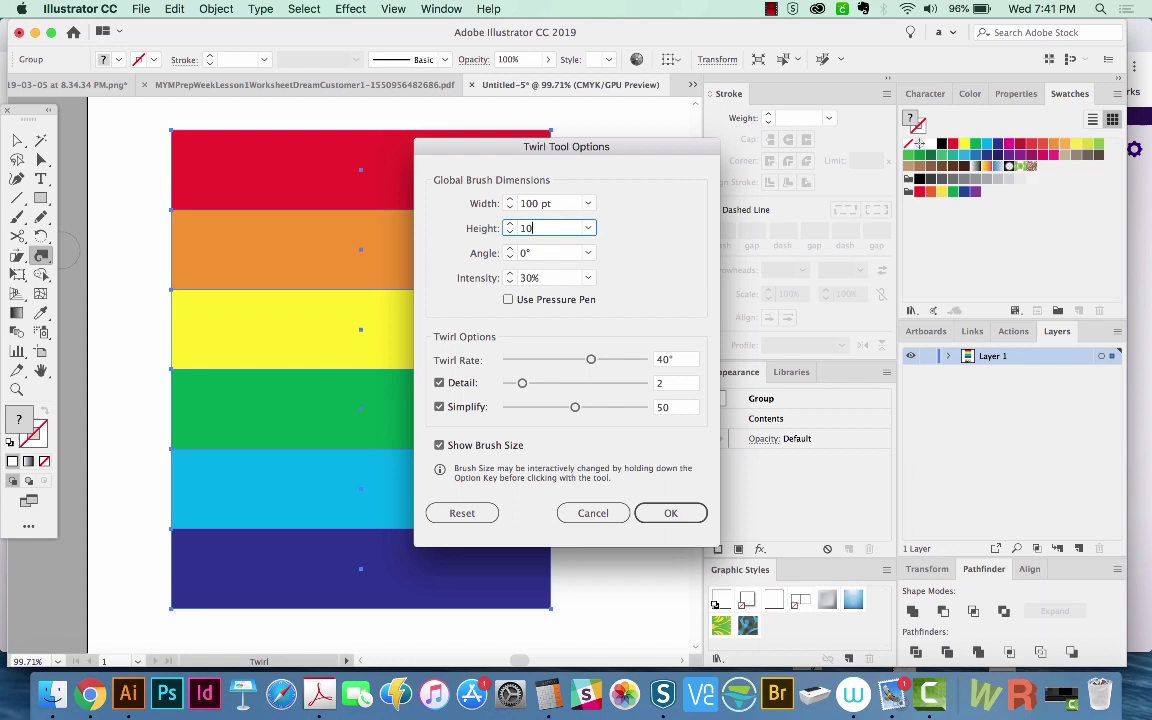
key(Tab)
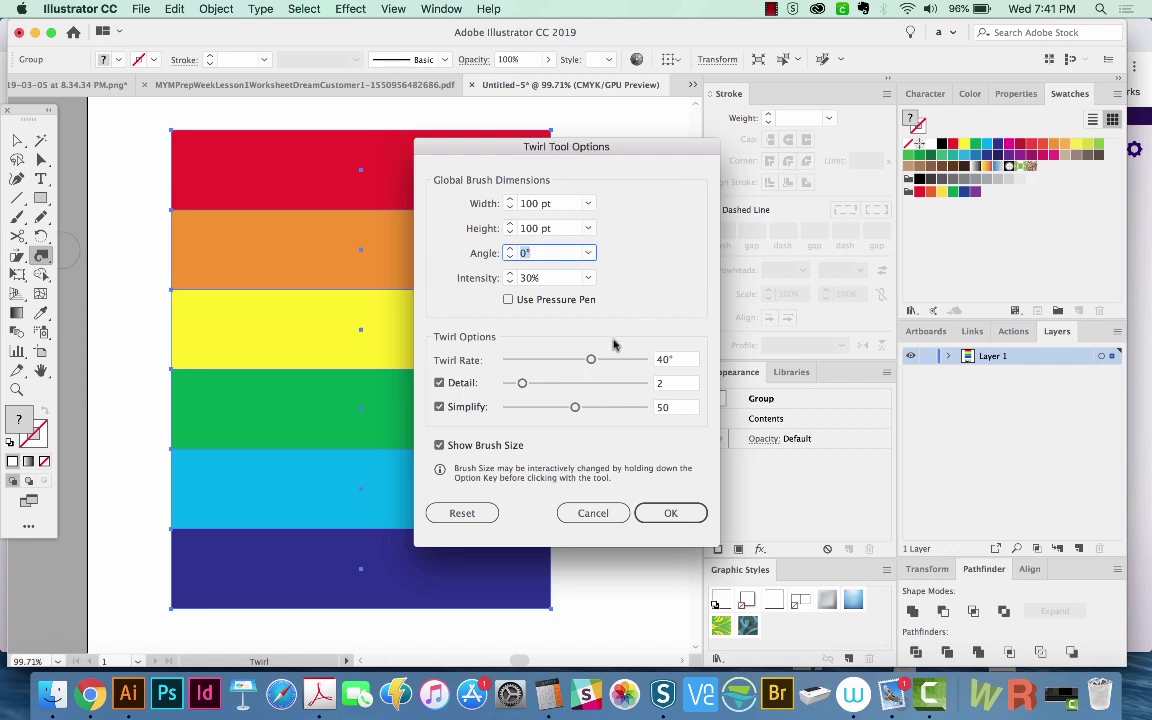
- Set the Twirl tool's twirl rate to 84°, detail to 7 and simplify to 71, and apply the options
drag(590, 362, 610, 364)
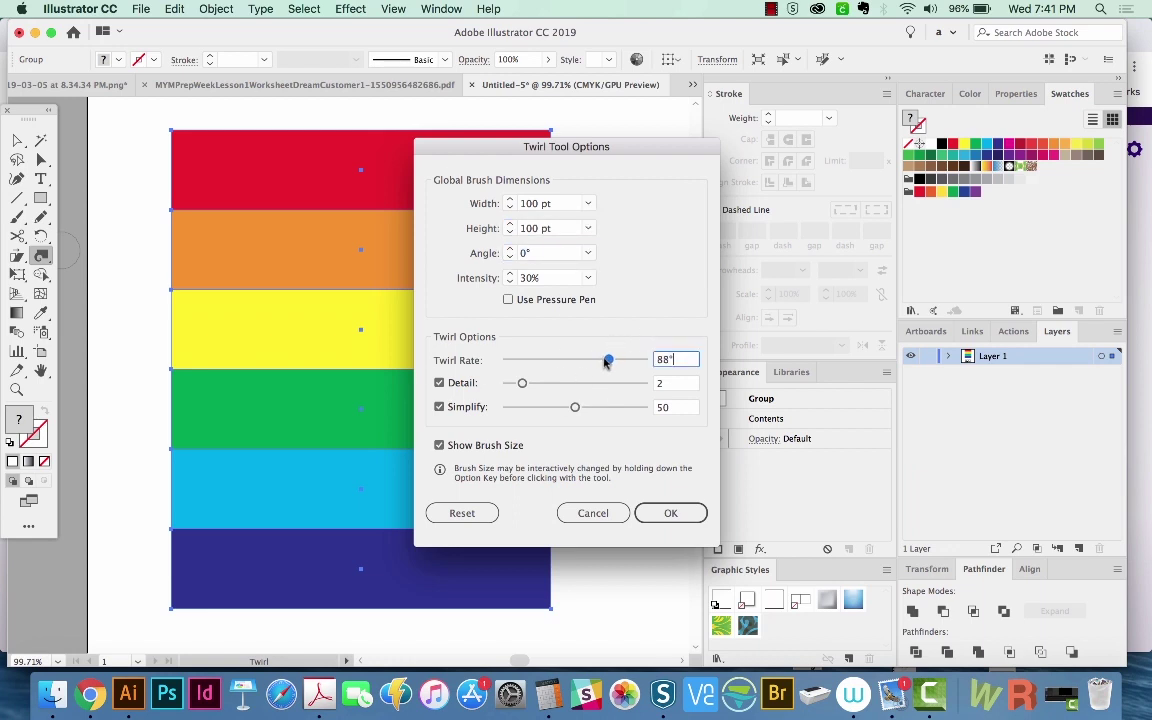
drag(515, 387, 567, 414)
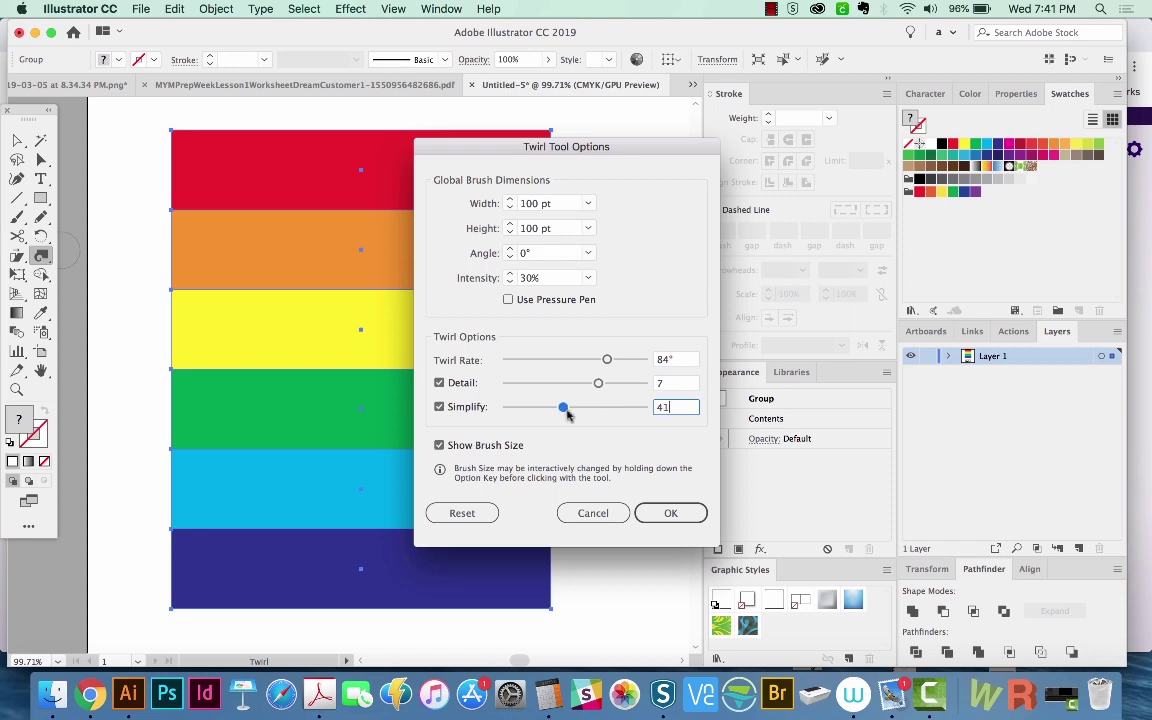
click(665, 512)
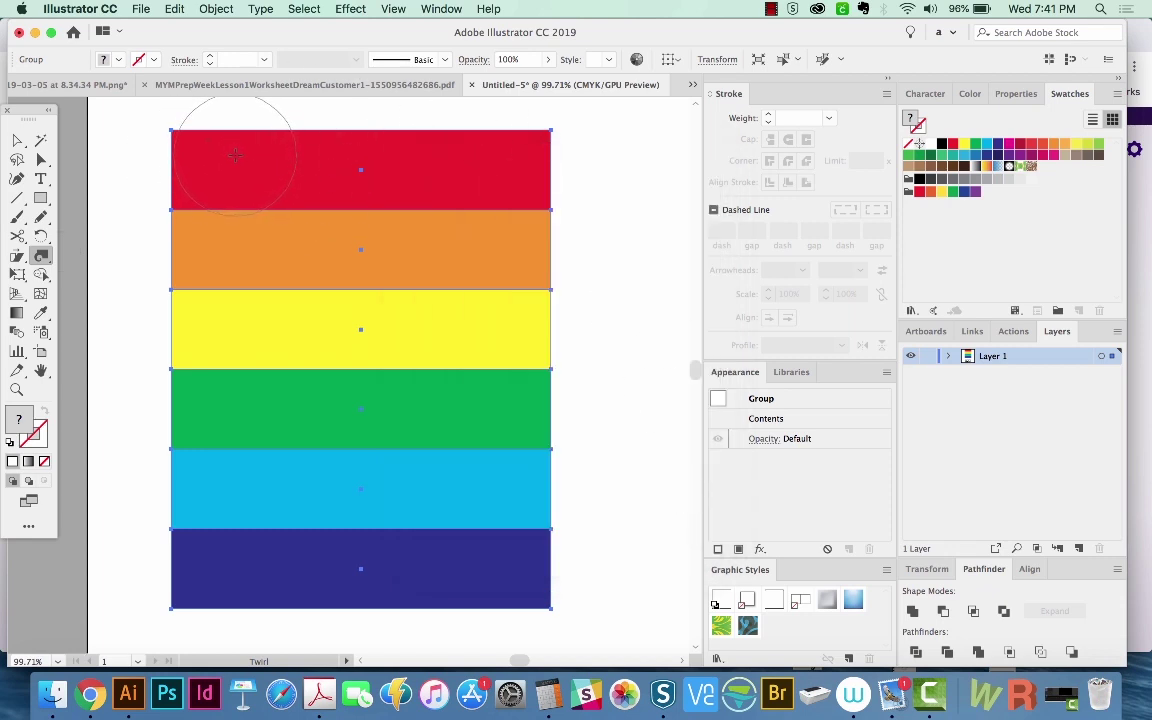
- Try a long sweeping twirl across the upper rainbow stripes and undo it
mouse_move(235, 155)
mouse_down()
mouse_move(311, 185)
mouse_move(441, 196)
mouse_move(498, 226)
mouse_move(498, 289)
mouse_move(470, 310)
mouse_move(329, 362)
mouse_move(255, 405)
mouse_up()
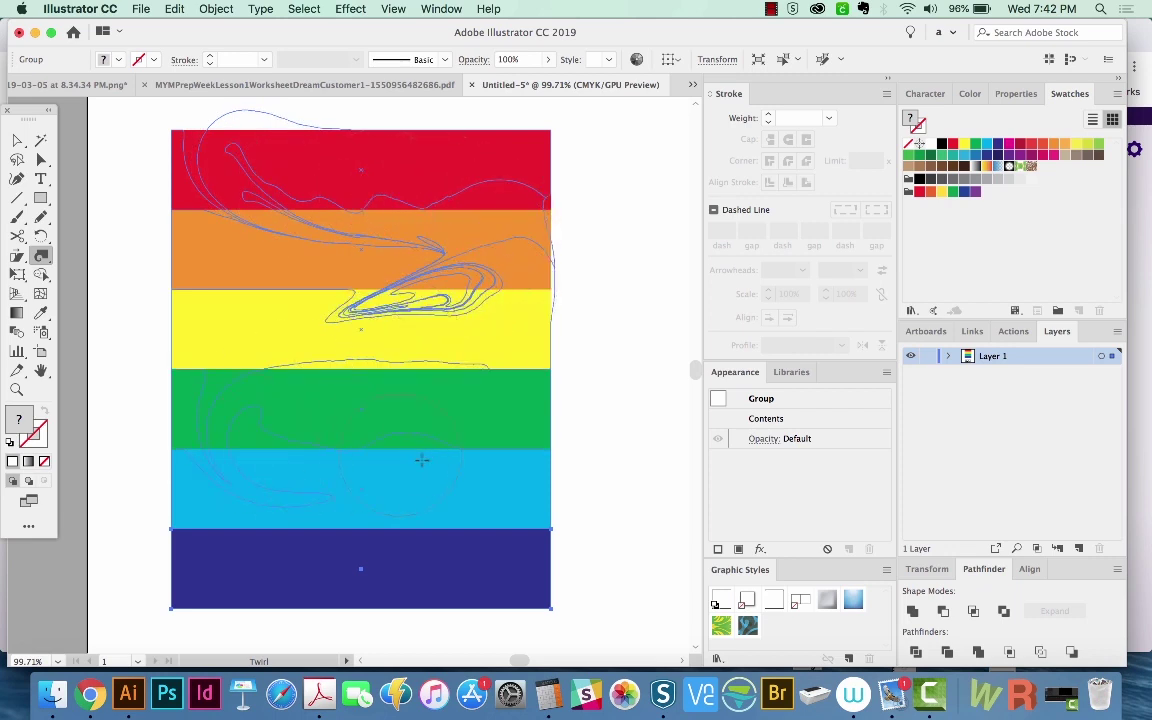
drag(421, 459, 452, 97)
key(super+z)
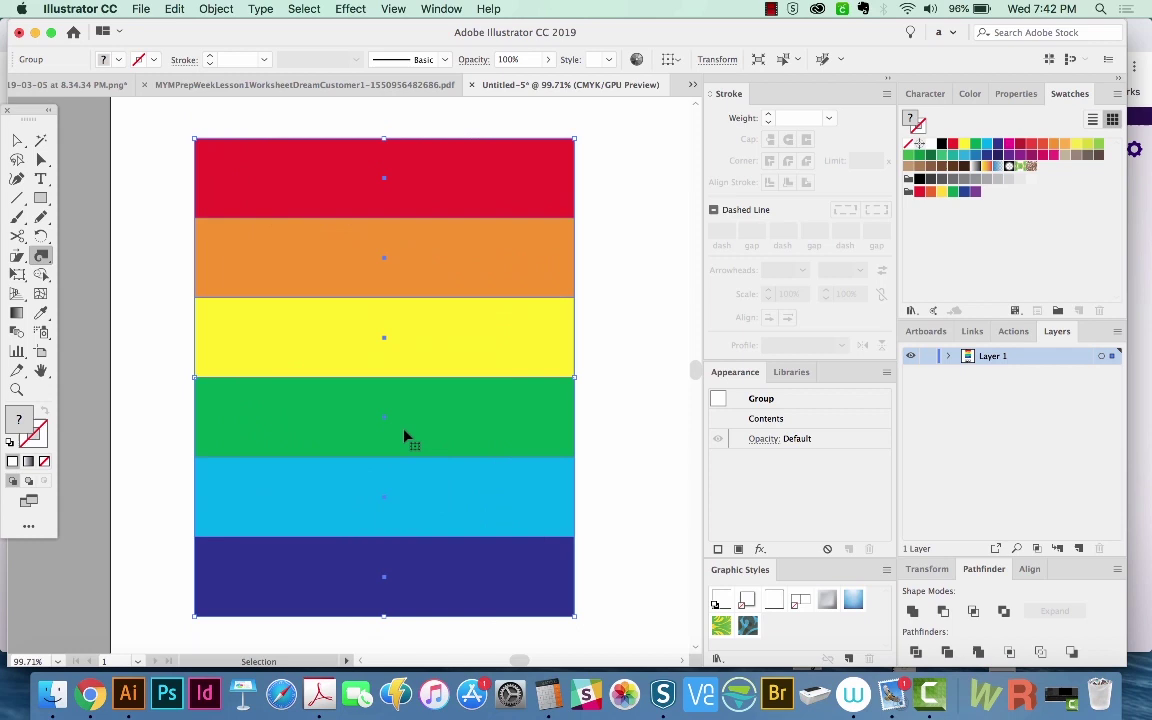
- Twirl the border between the red and orange stripes and the one between the yellow and green stripes
drag(267, 173, 492, 254)
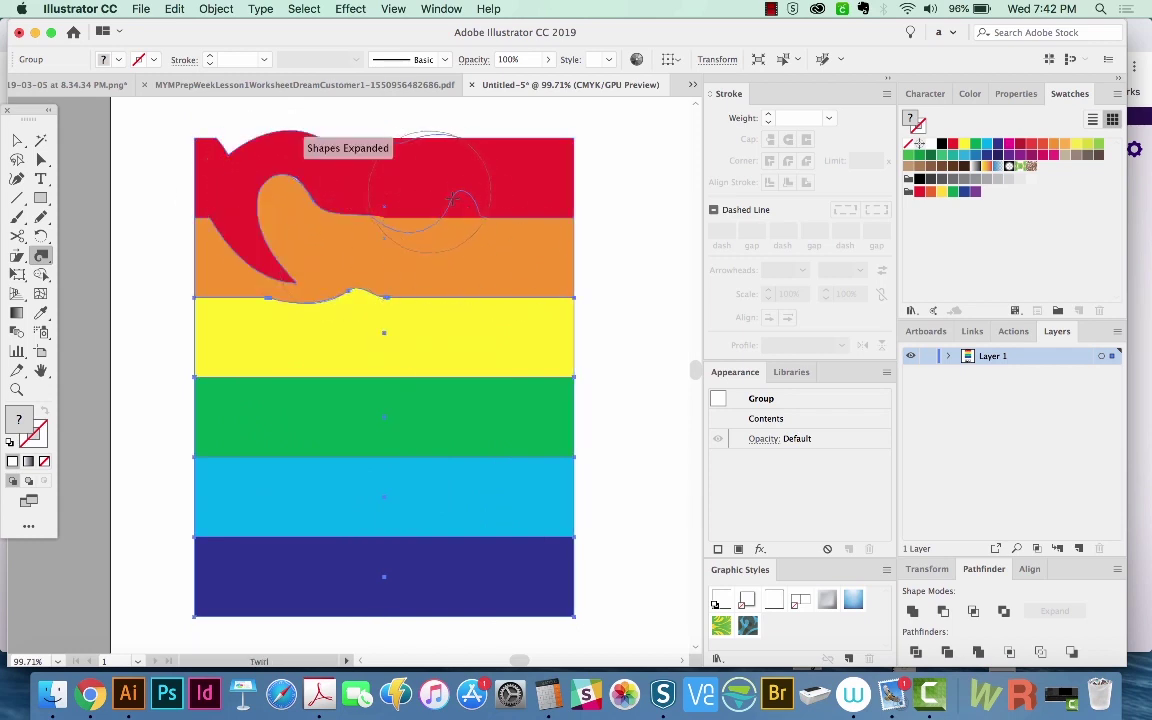
drag(453, 199, 459, 366)
drag(365, 474, 350, 467)
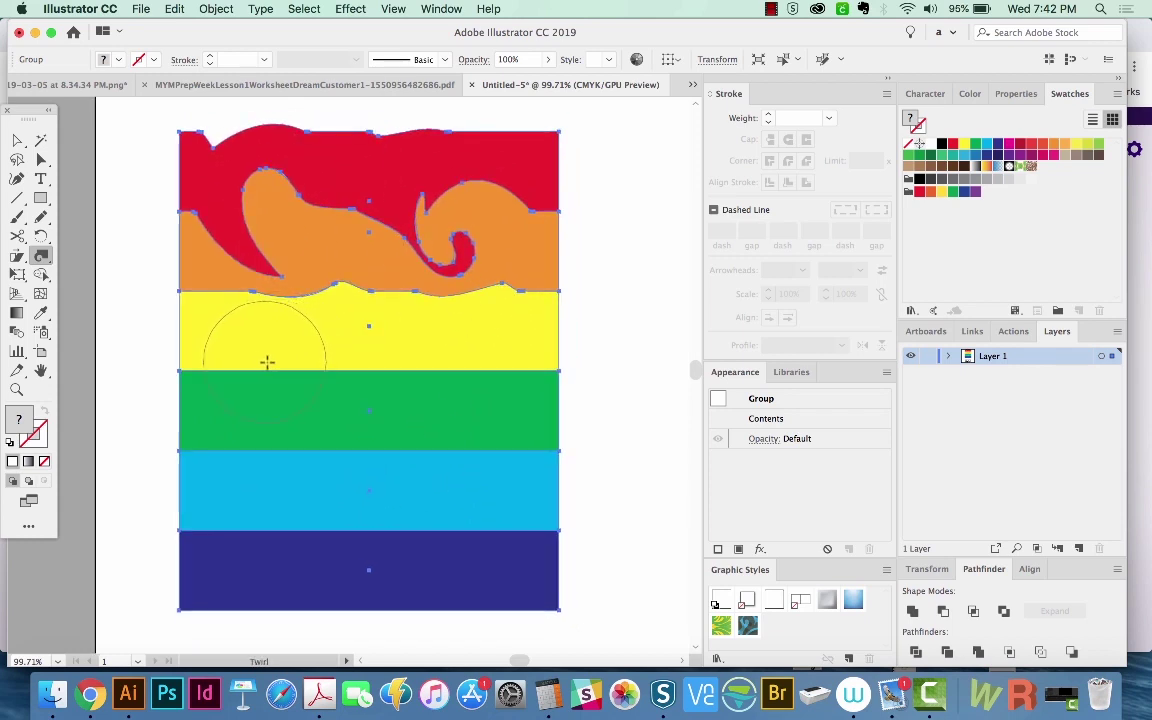
mouse_move(274, 341)
mouse_down()
mouse_move(228, 370)
mouse_move(400, 380)
mouse_move(474, 437)
mouse_up()
- Twirl the borders between the green, light blue and dark blue stripes
drag(522, 482, 503, 413)
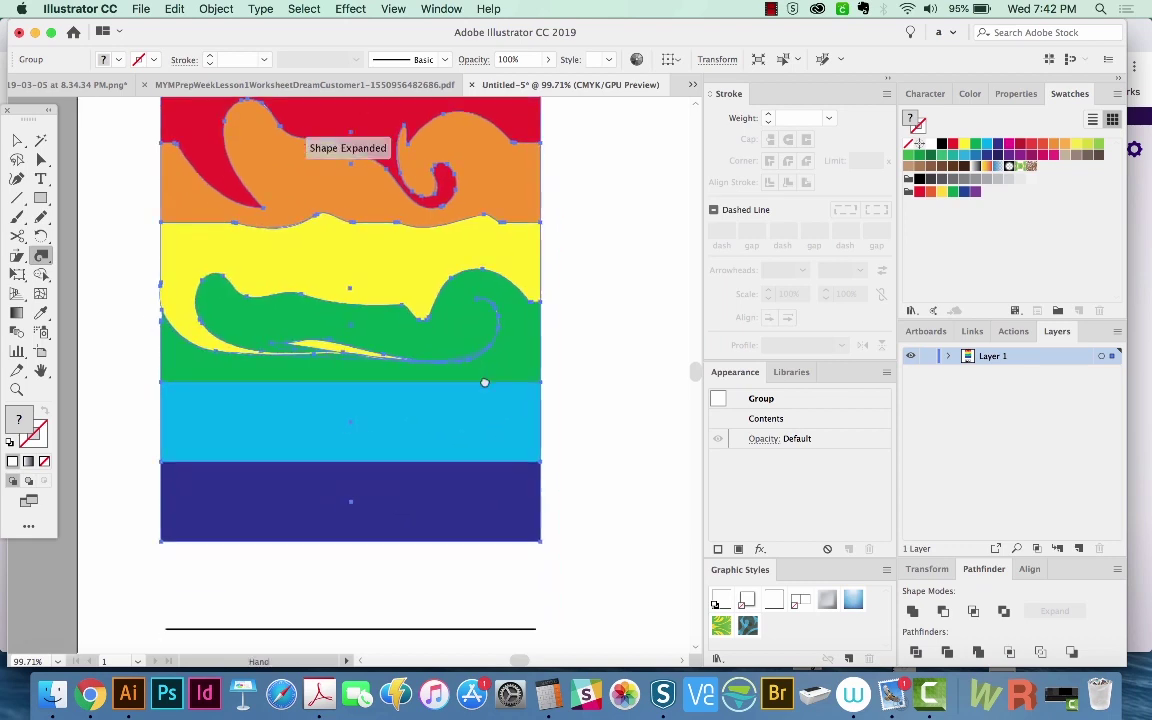
mouse_move(228, 463)
mouse_down()
mouse_move(215, 455)
mouse_move(491, 437)
mouse_up()
mouse_move(454, 385)
mouse_down()
mouse_move(285, 391)
mouse_move(250, 375)
mouse_up()
- Select the line below the stripes and twirl it into two spirals, one in each half
mouse_move(441, 446)
mouse_down()
mouse_move(416, 506)
mouse_move(393, 411)
mouse_move(431, 291)
mouse_up()
key(v)
click(403, 463)
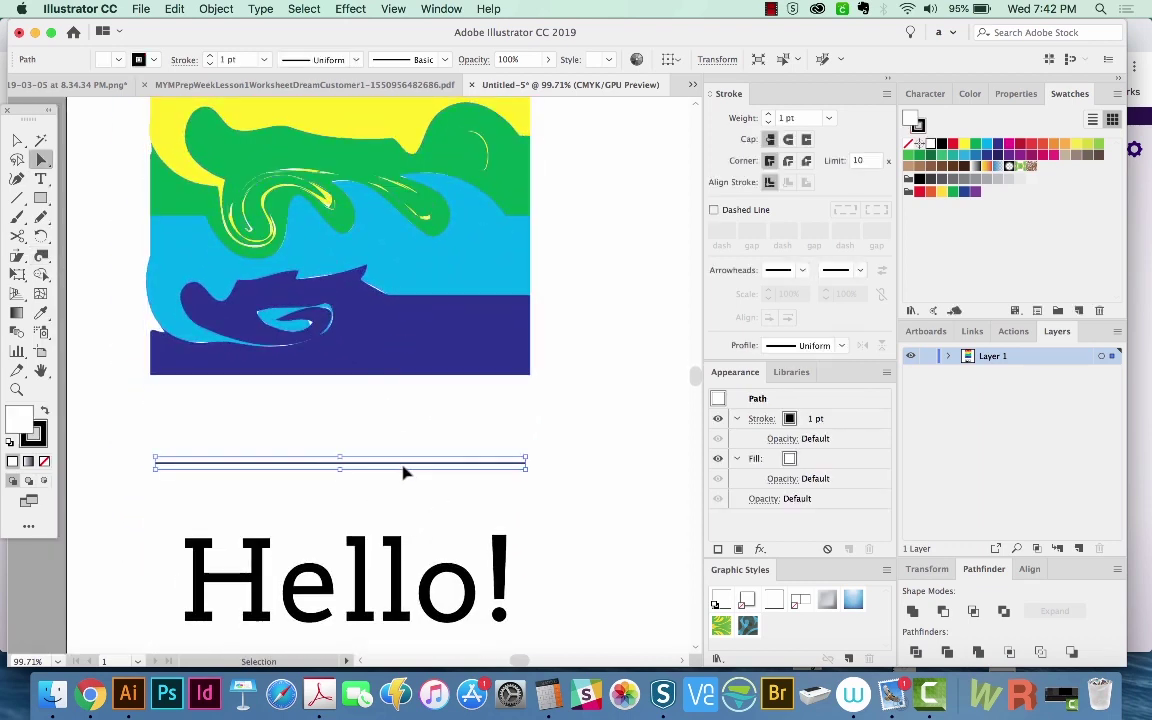
click(41, 255)
drag(232, 457, 232, 457)
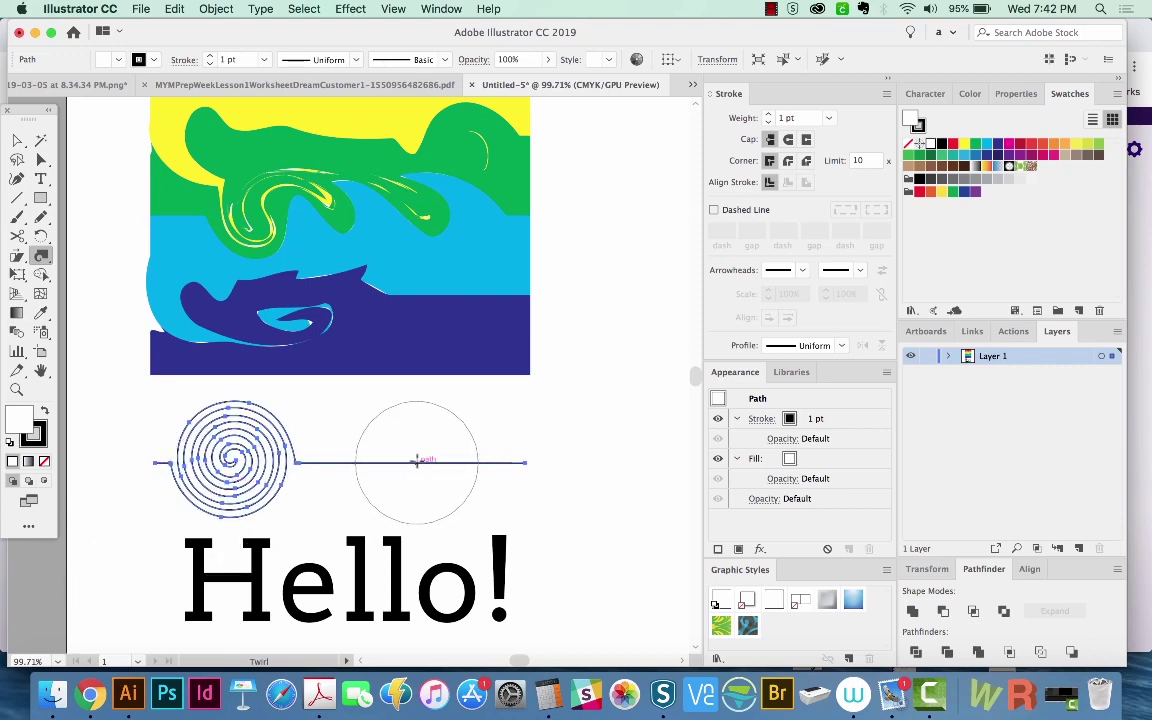
drag(416, 460, 416, 461)
- Set the Twirl tool's brush width and height to 20 pt and apply the options
scroll(416, 460, down, 3)
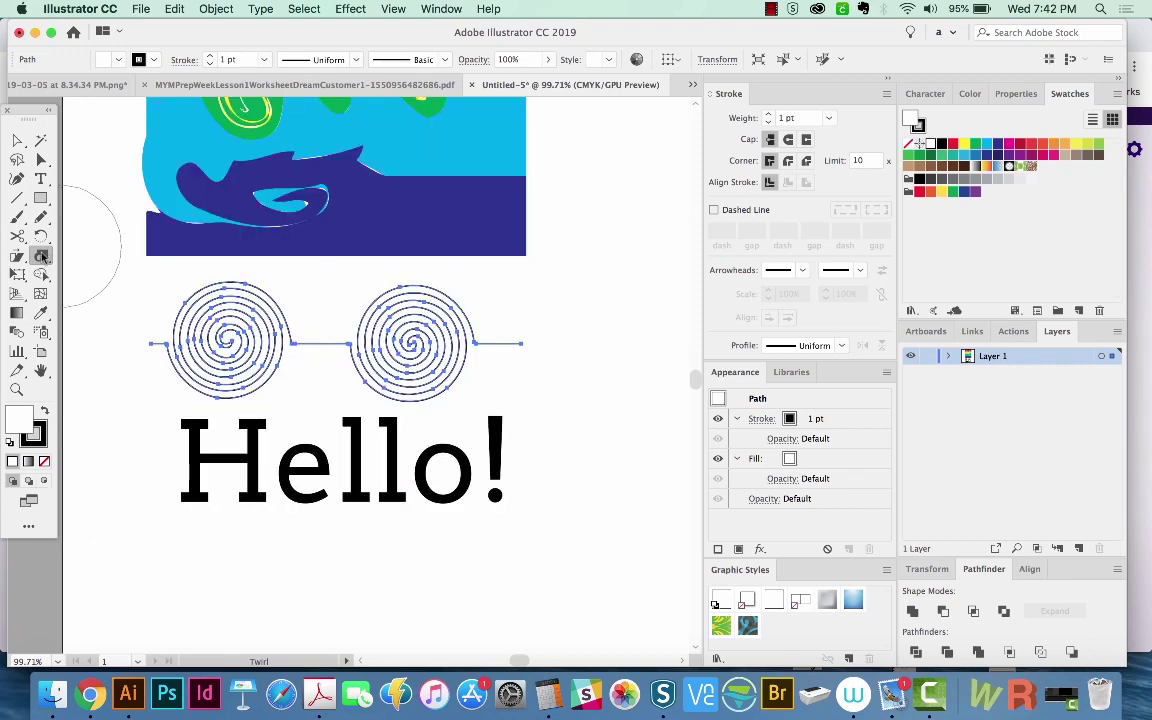
double_click(41, 255)
text(20)
key(Tab)
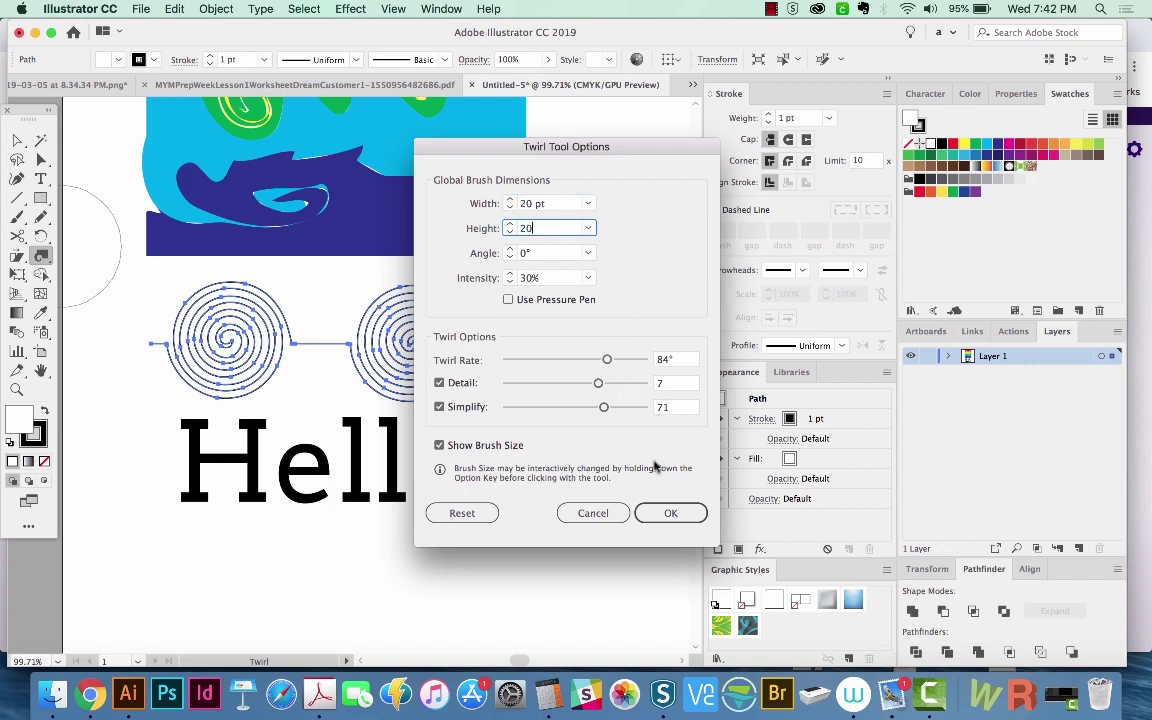
key(Return)
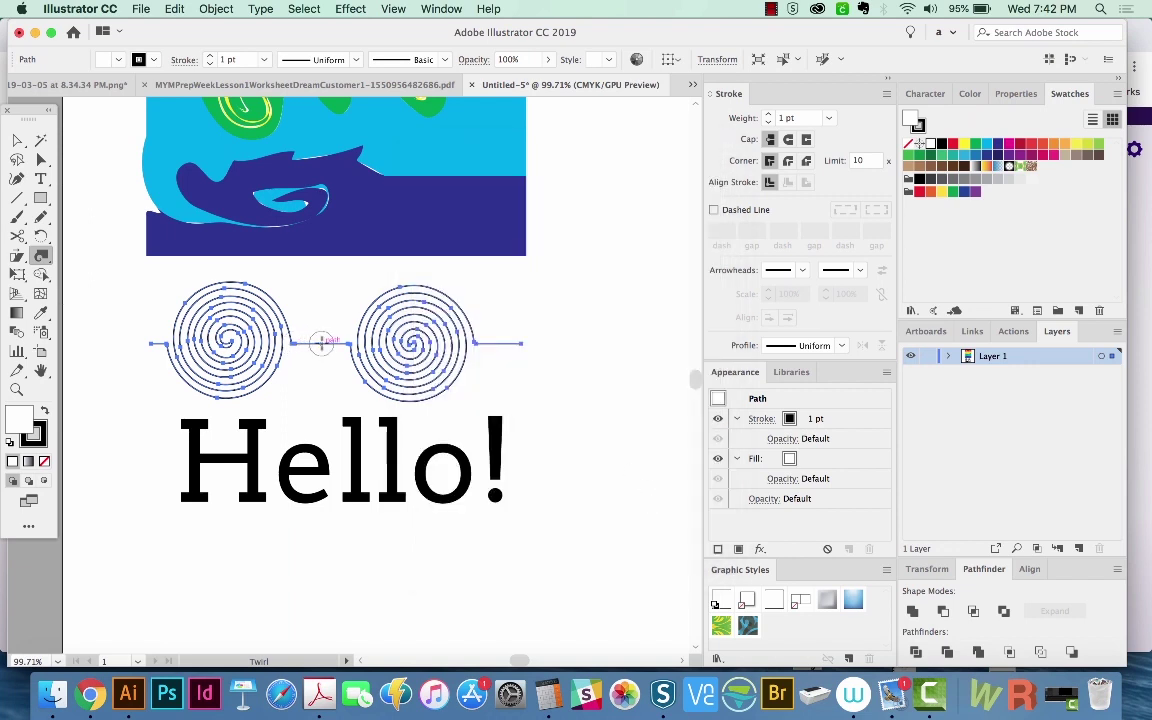
- Twirl two small spirals into the line, one between the large spirals and one near its right end
drag(320, 343, 320, 343)
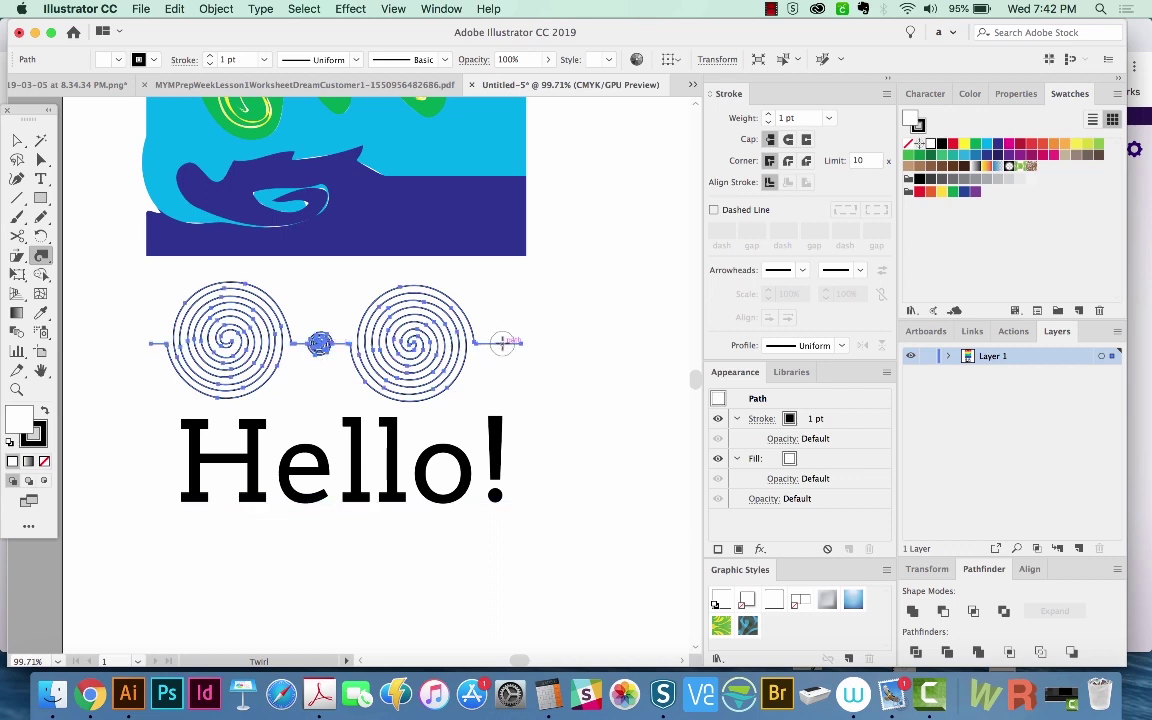
drag(505, 342, 505, 342)
scroll(368, 400, up, 1)
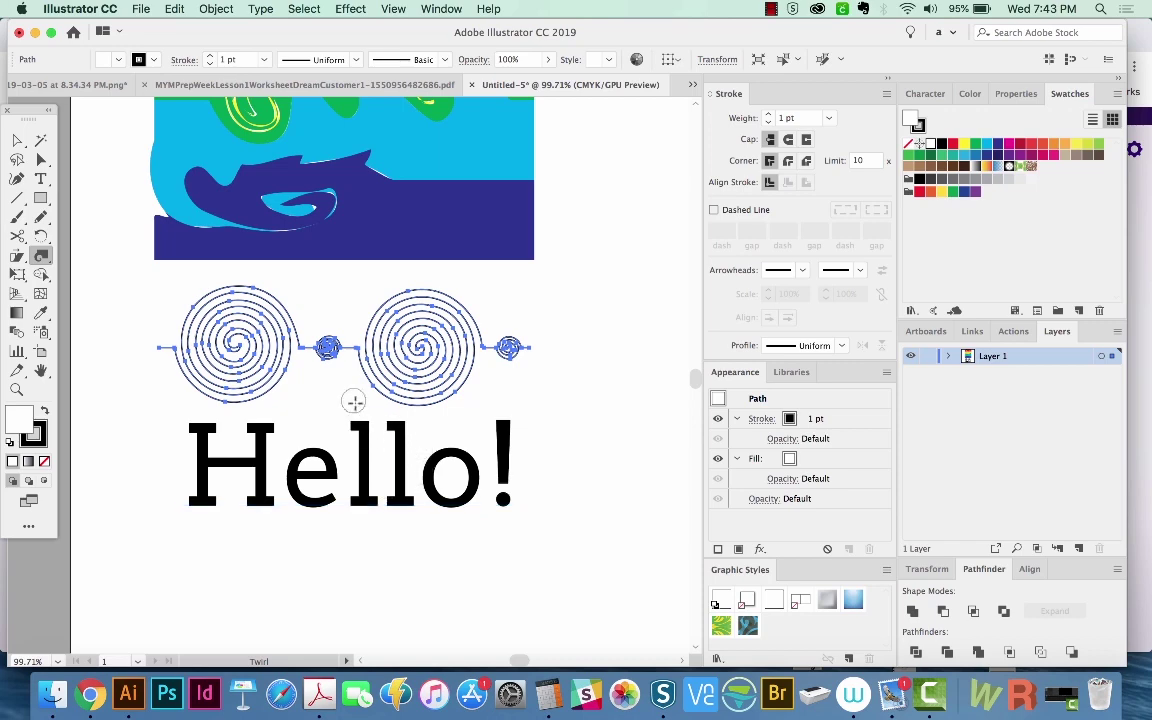
- Select the "Hello!" text and convert it to outlines
scroll(272, 481, down, 2)
key(v)
click(305, 414)
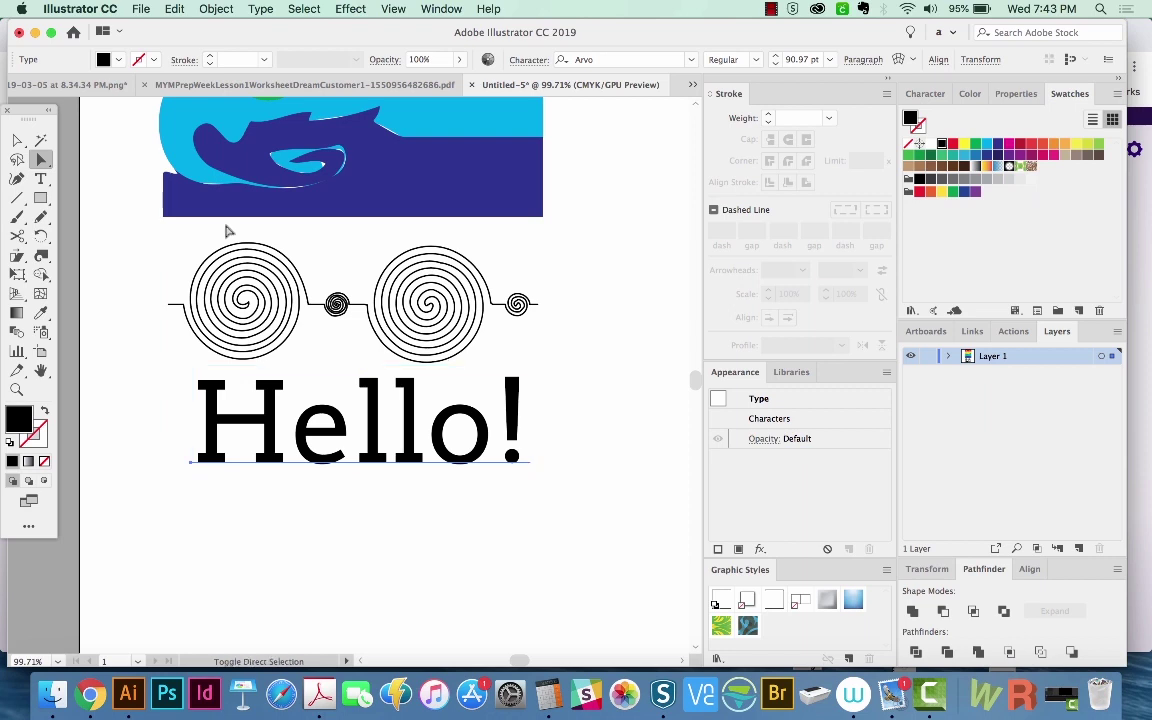
key(super+shift+o)
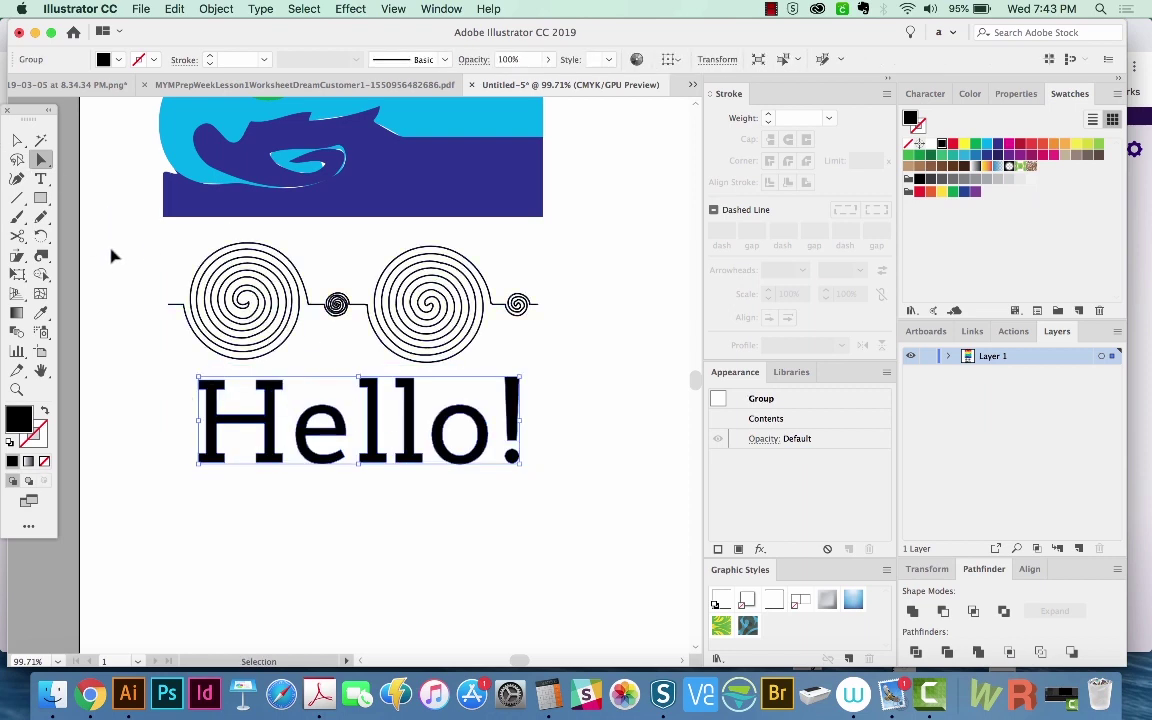
- Twirl small curls into the "H", "e" and first "l" and a spiral into the exclamation mark's dot, then deselect the lettering
click(42, 256)
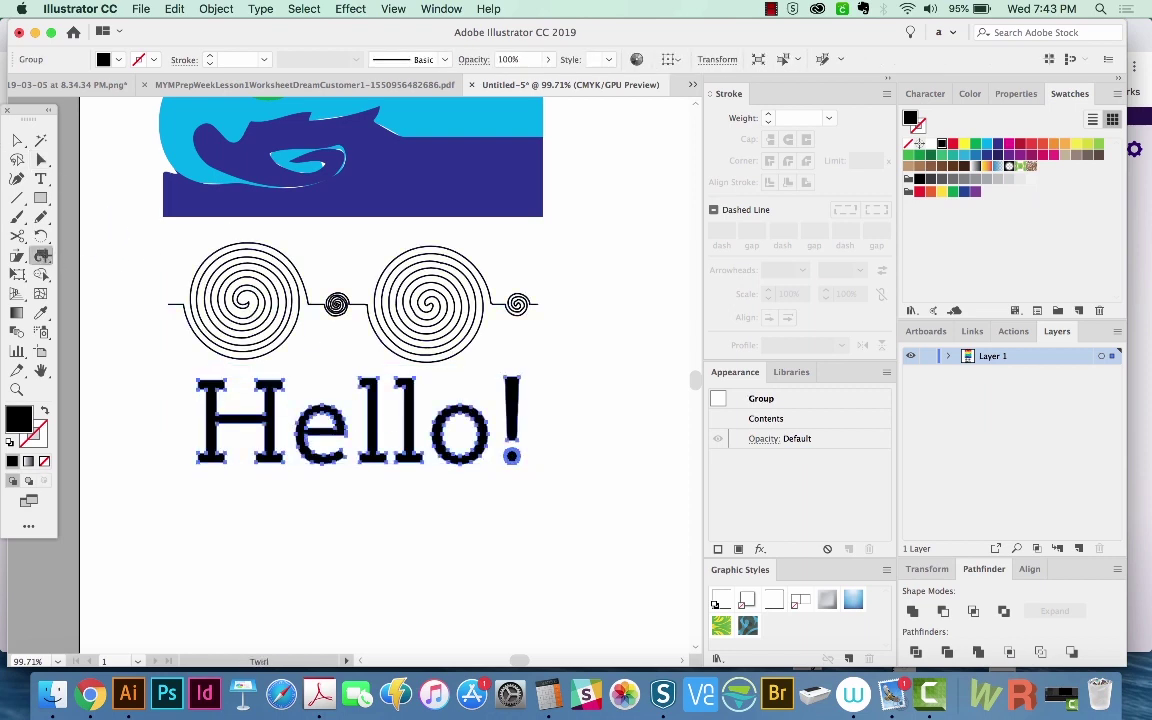
click(204, 441)
click(265, 413)
drag(321, 402, 379, 394)
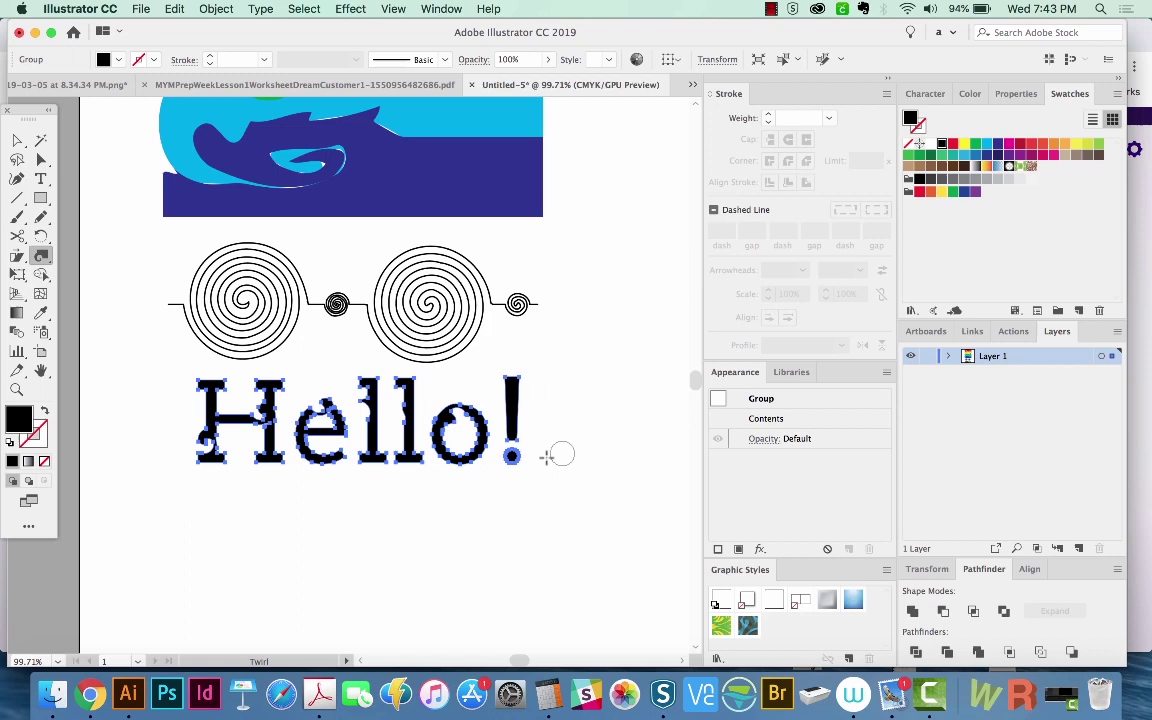
drag(513, 461, 509, 470)
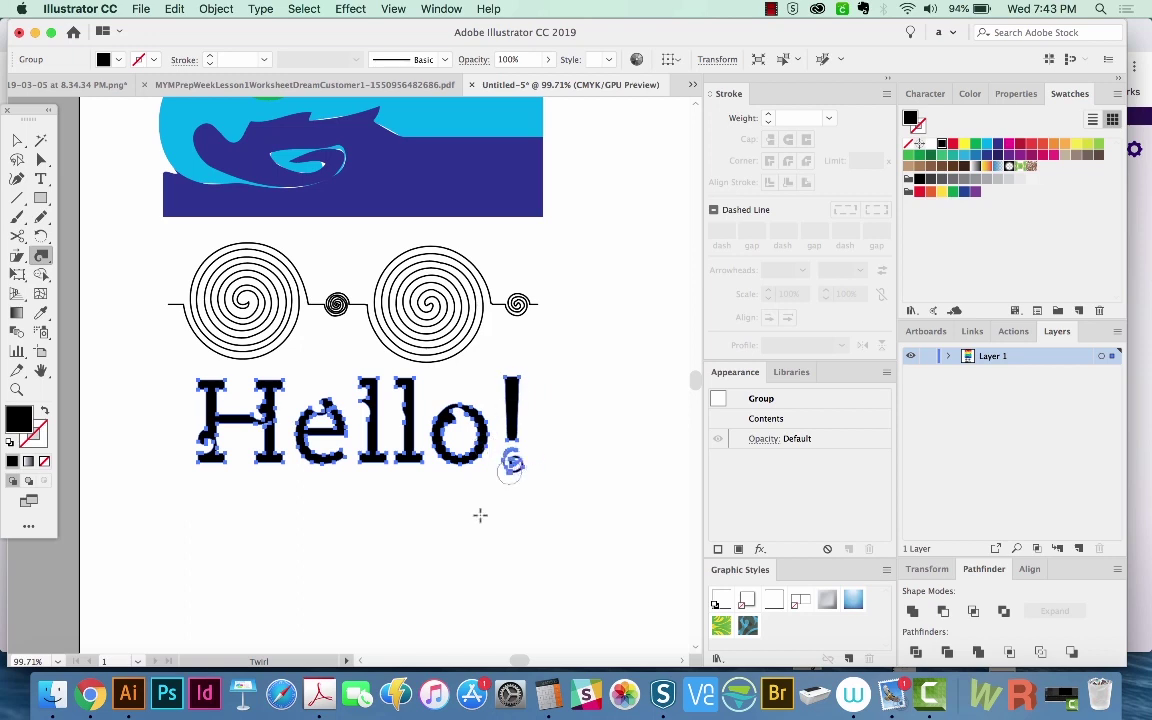
super+click(442, 600)
scroll(463, 537, down, 1)
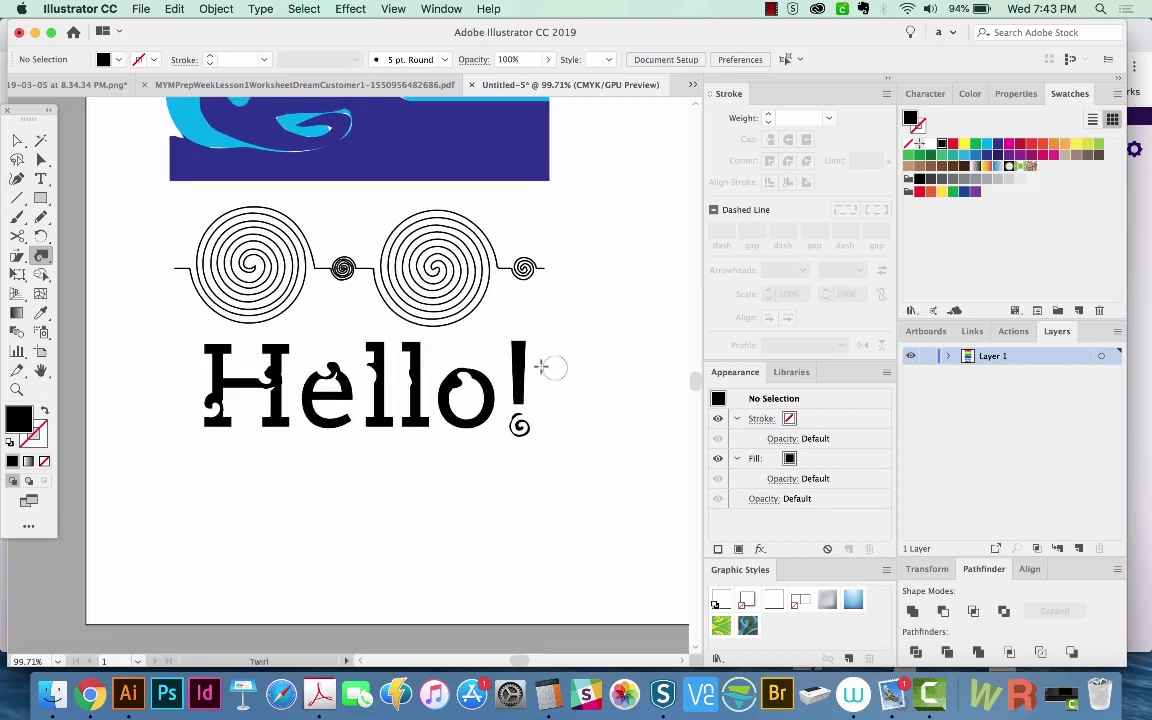
- Set the Twirl tool's intensity to 2% and twirl rate to -30° and apply the options
double_click(41, 255)
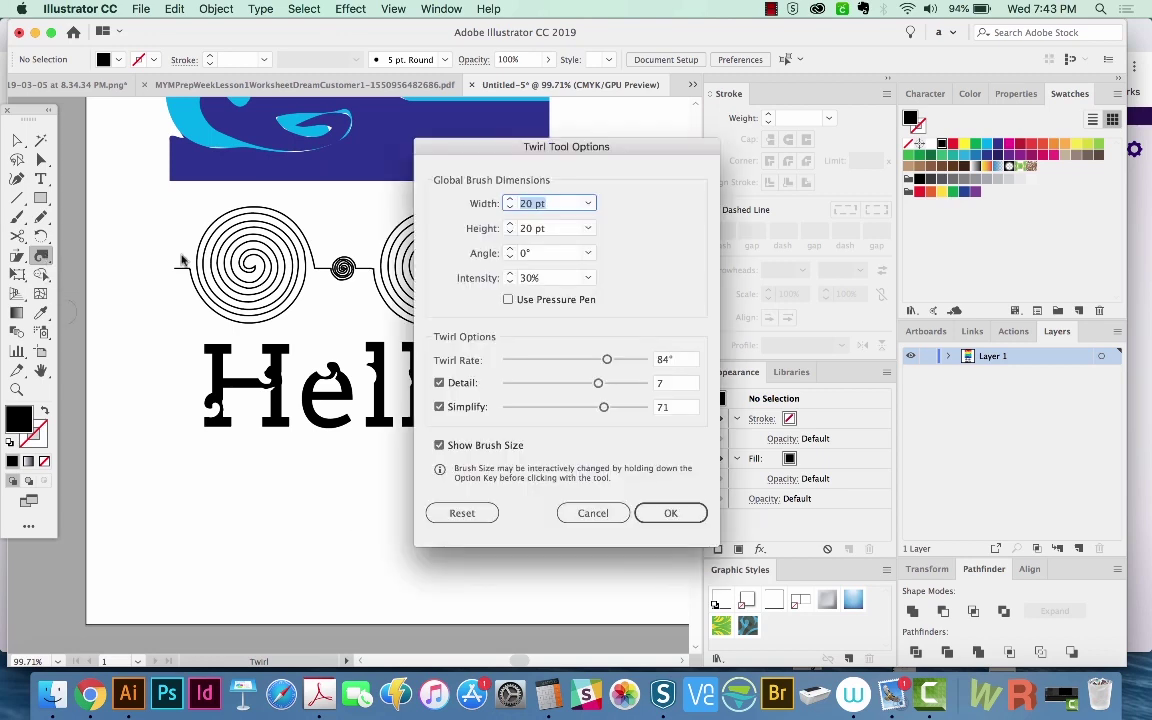
click(508, 280)
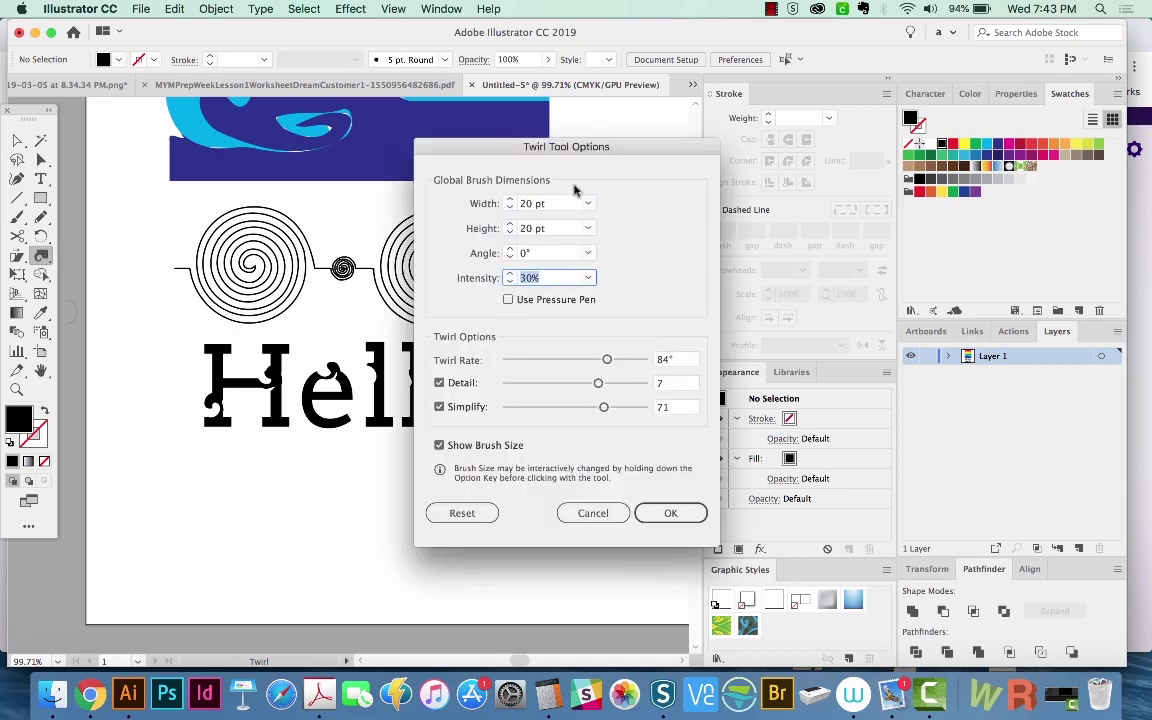
drag(607, 360, 564, 359)
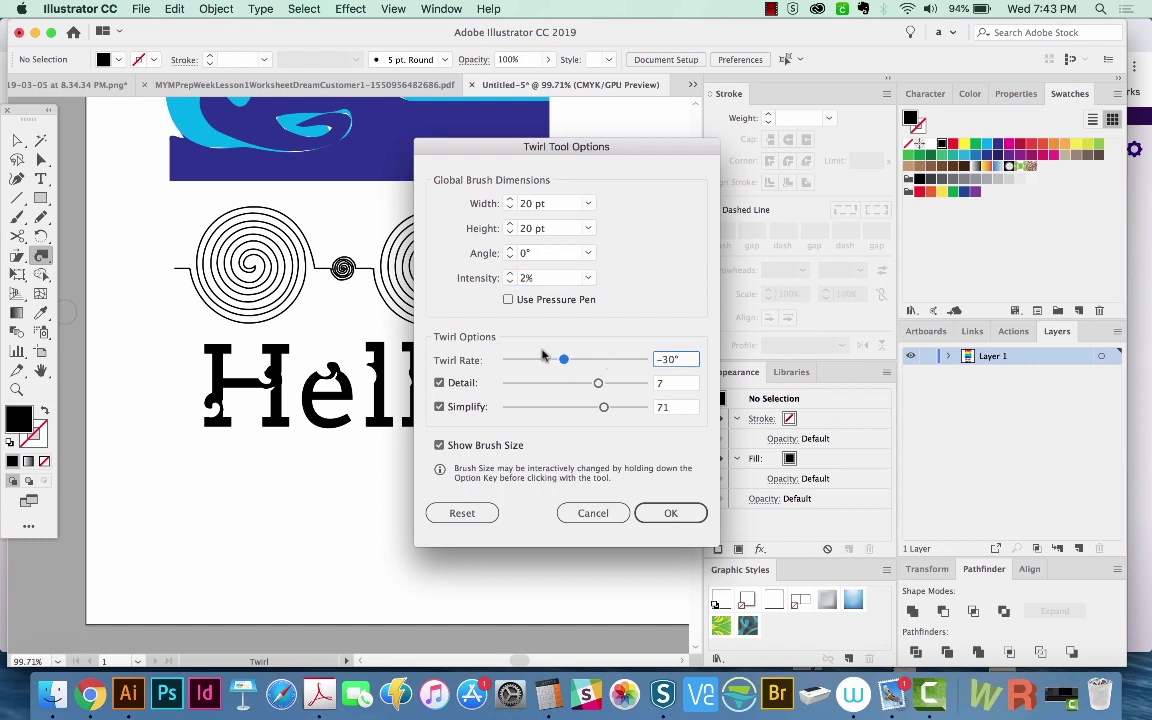
click(671, 513)
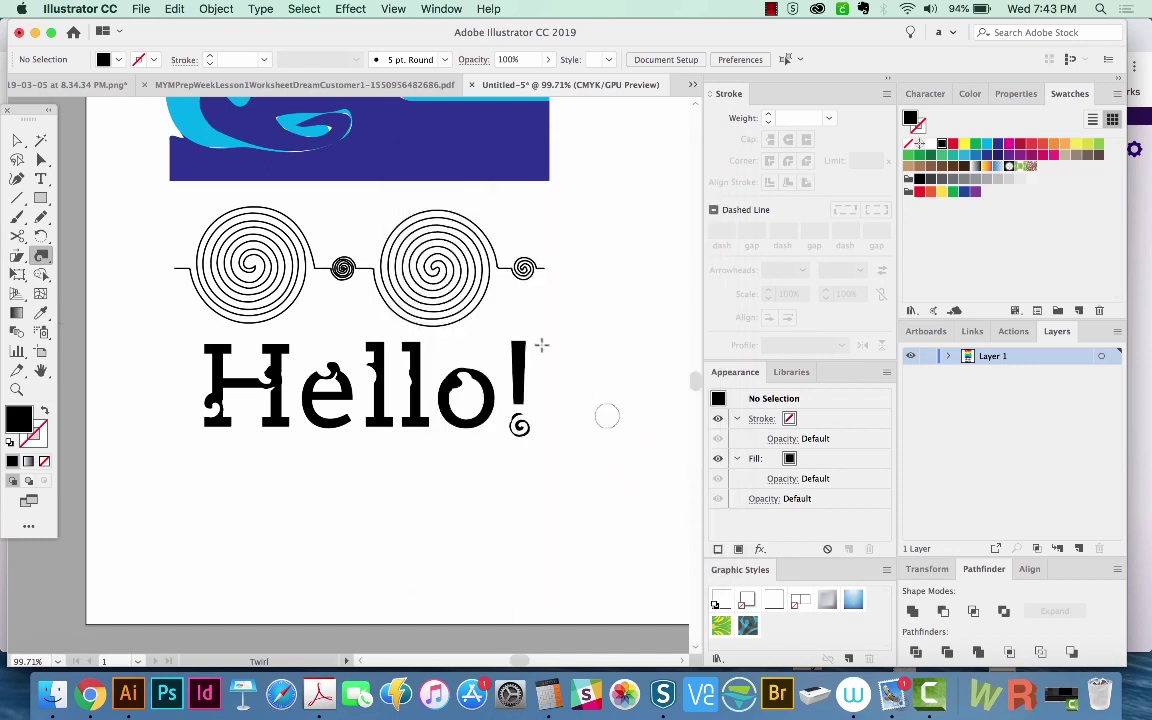
- Twirl the edges of the "o", both "l" letters and the exclamation mark's stem into rough, wavy outlines
drag(443, 272, 446, 276)
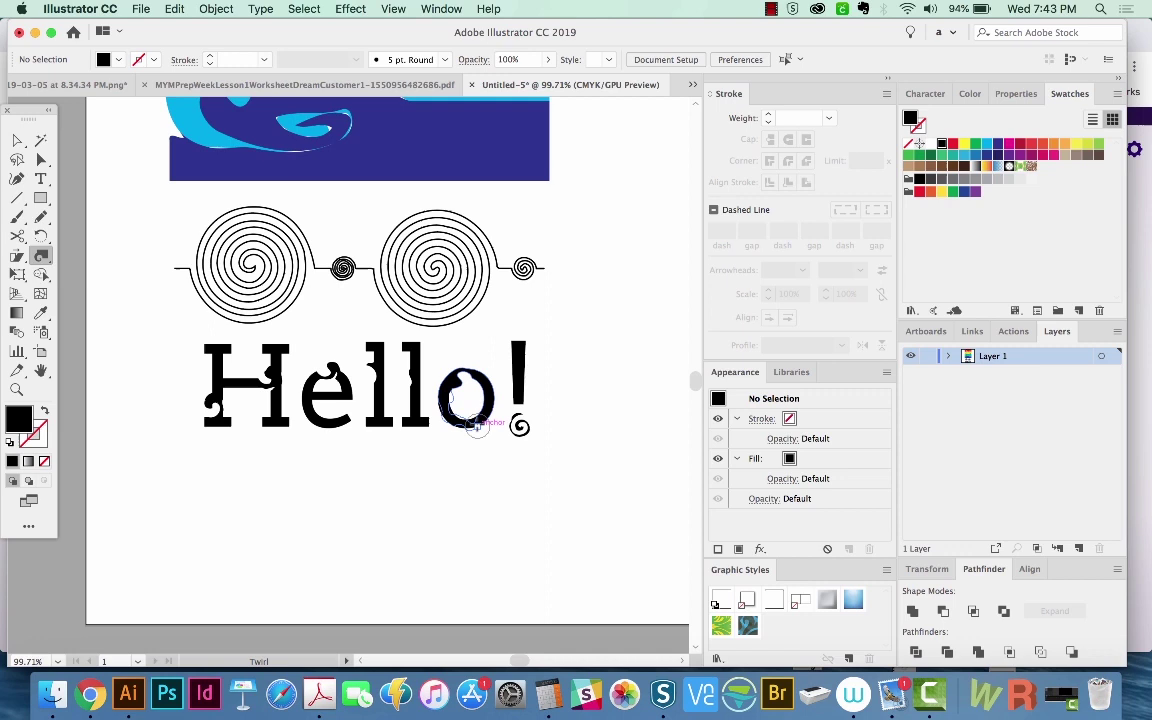
mouse_move(468, 400)
mouse_down()
mouse_move(477, 367)
mouse_move(438, 382)
mouse_up()
drag(428, 382, 426, 382)
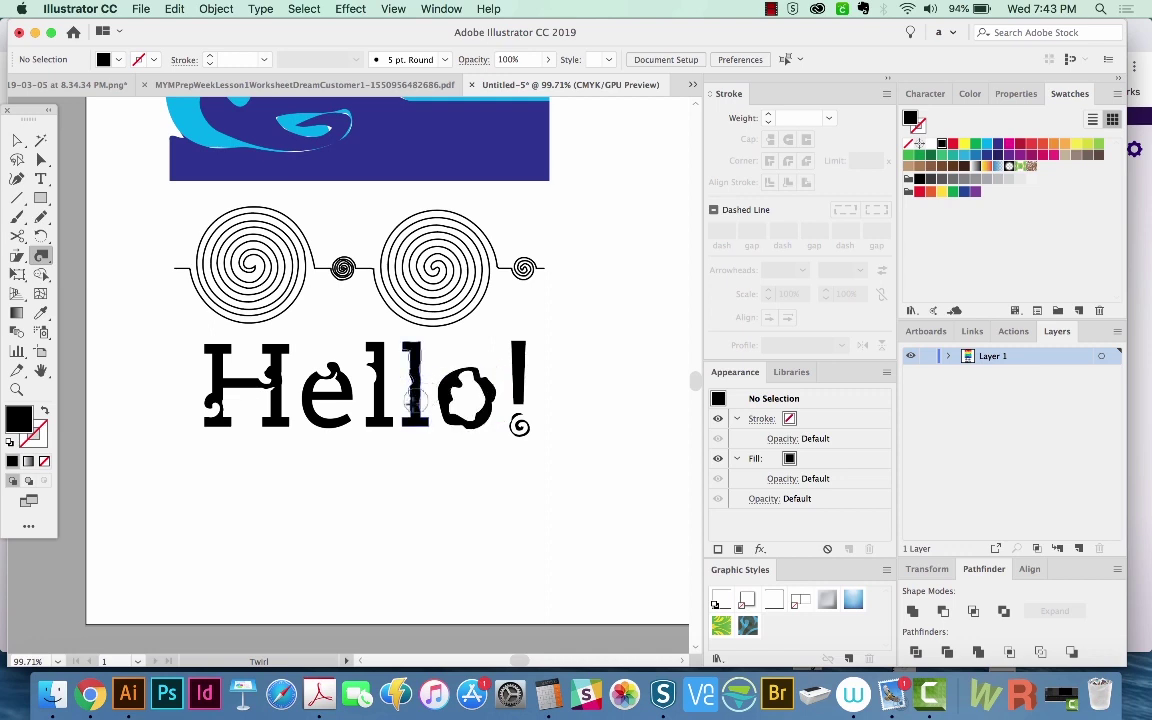
drag(427, 426, 425, 430)
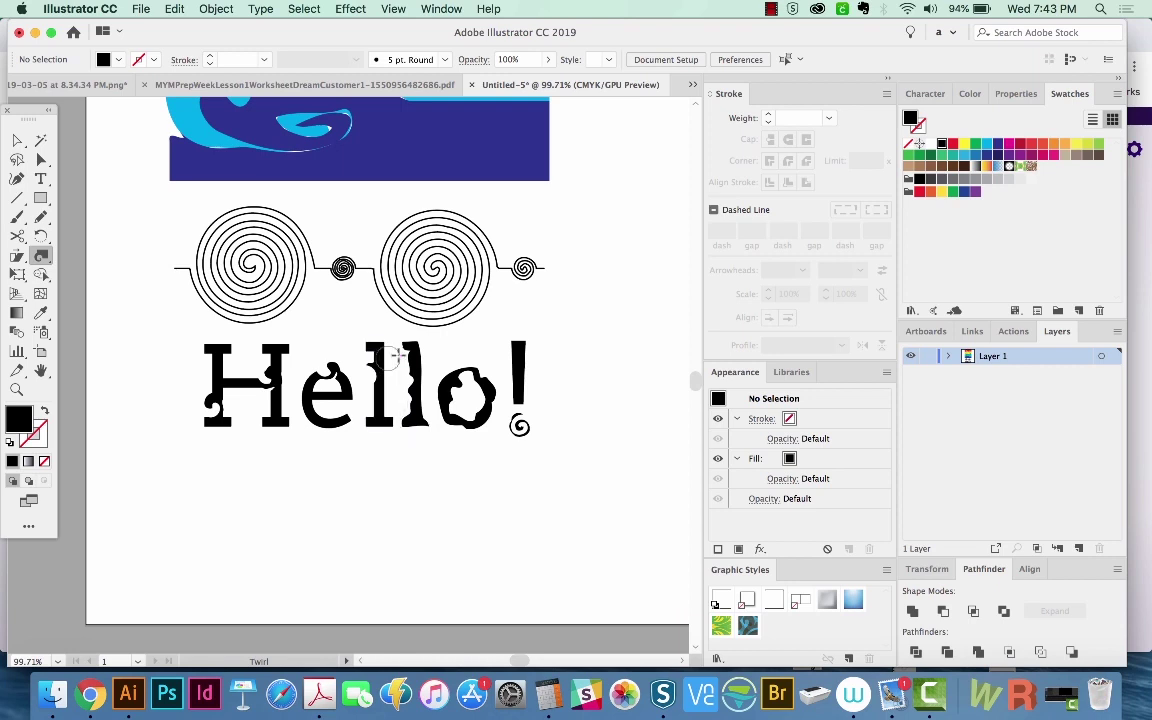
drag(388, 357, 376, 362)
drag(390, 412, 394, 424)
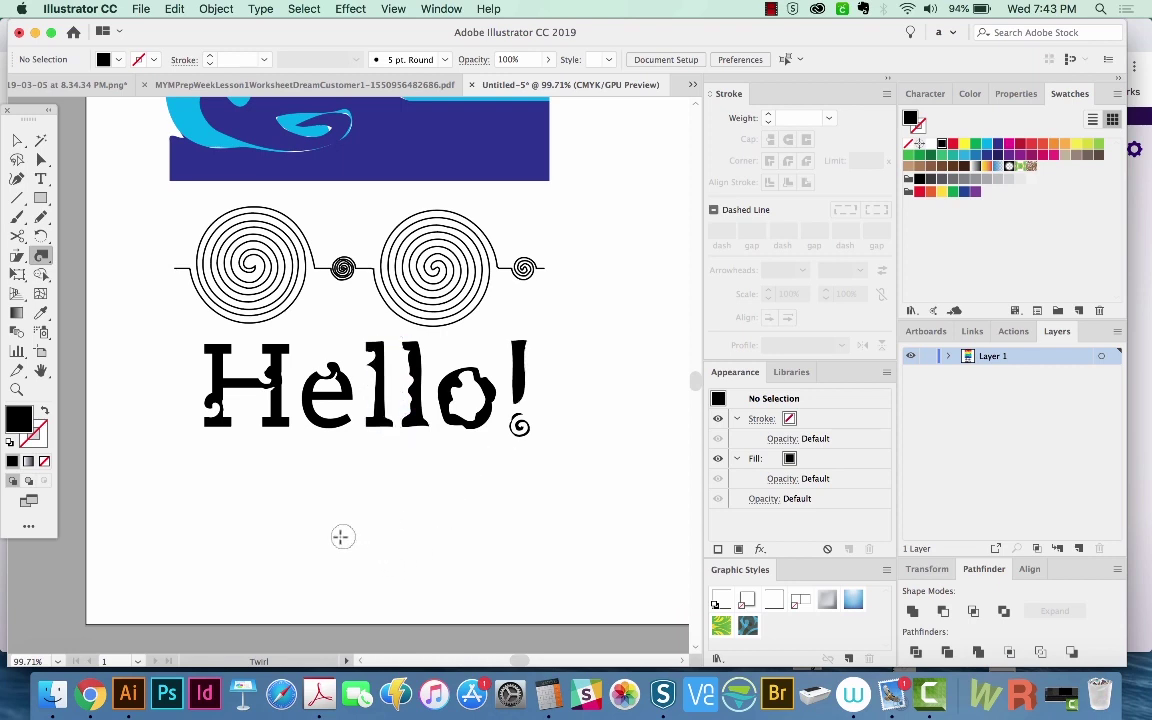
drag(265, 380, 228, 388)
drag(212, 301, 210, 303)
drag(469, 235, 464, 346)
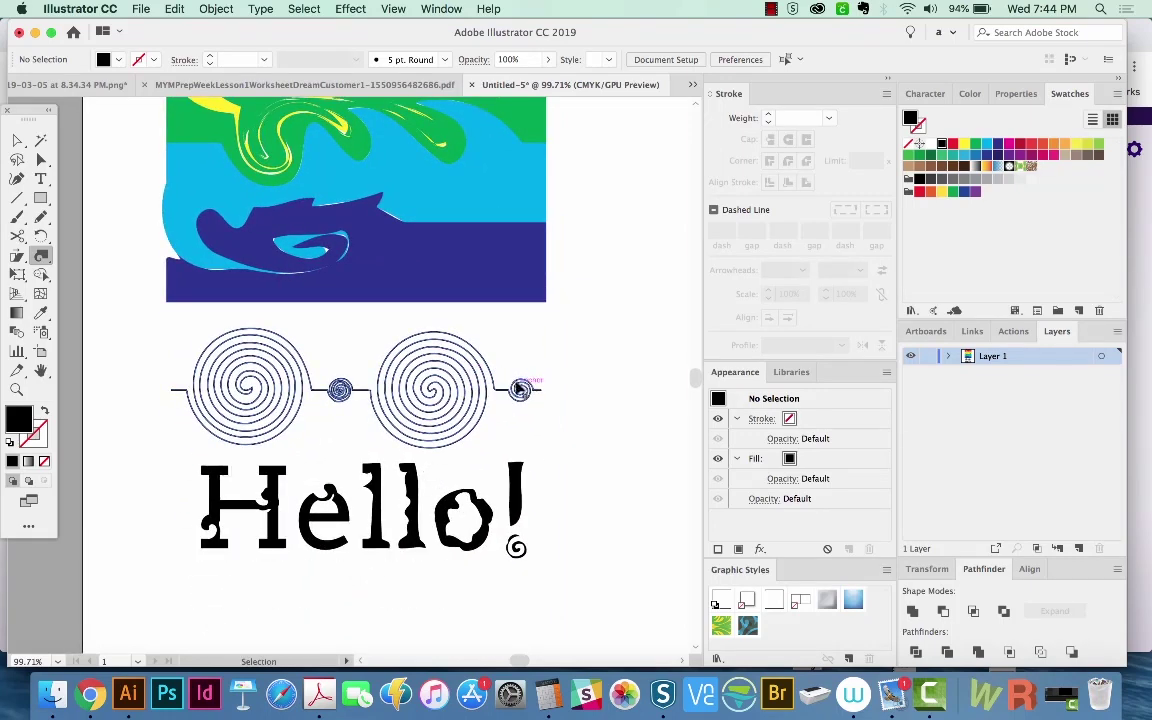
- Undo all the twirl edits until the stripes, line and "Hello!" text are back in their undistorted form
key(super+z)
key(super+z)
key(super+z)
key(super+z)
key(super+z)
key(super+z)
key(super+z)
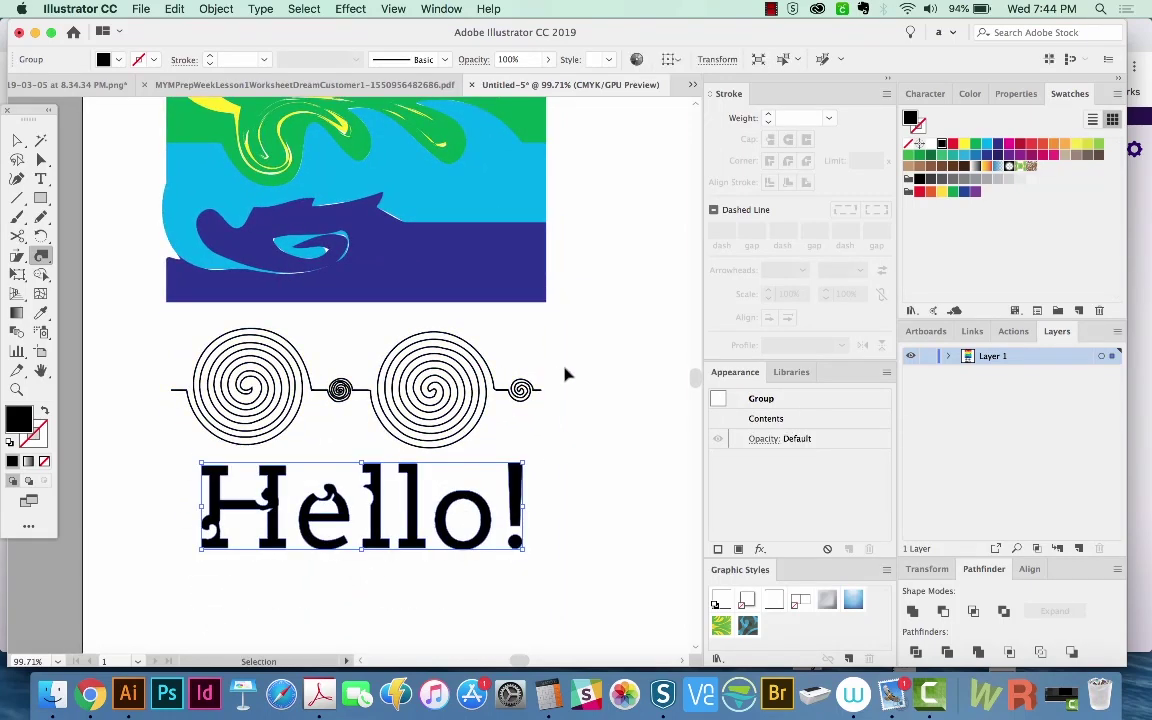
key(super+z)
key(super+z)
key(super+z)
key(super+z)
key(super+z)
key(super+z)
key(super+z)
key(super+z)
key(super+z)
key(super+z)
- Pucker the selected stripes with the 20 pt brush around the border between the orange and yellow stripes
drag(406, 267, 401, 458)
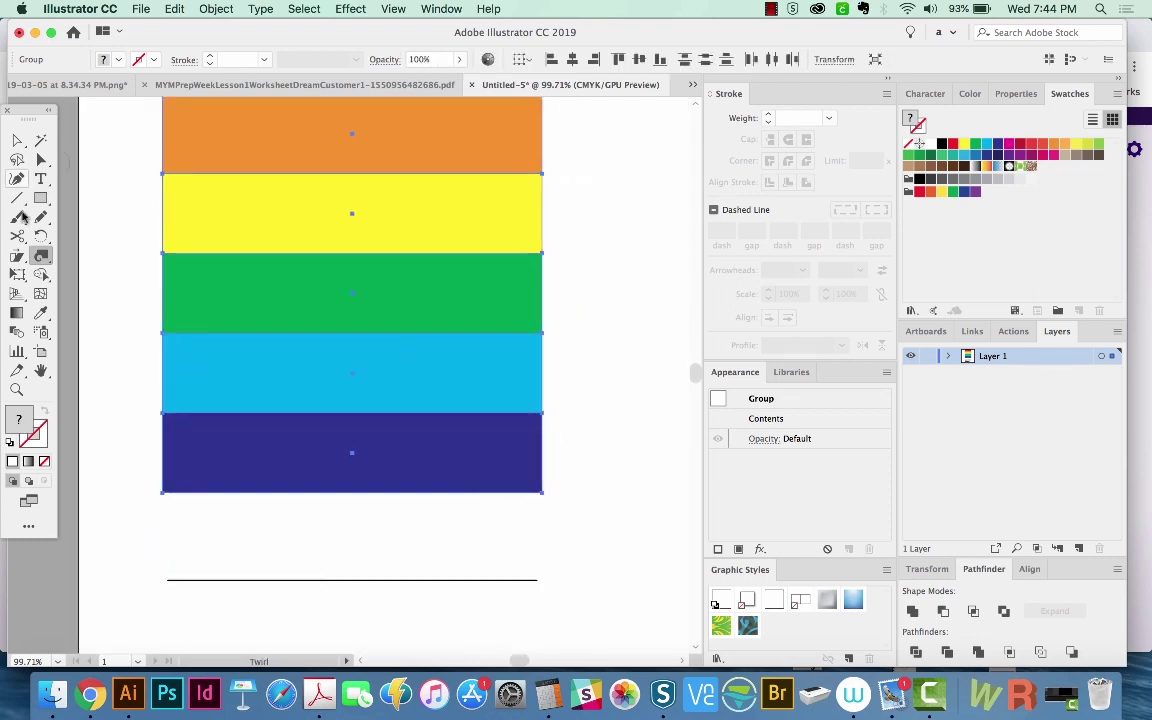
drag(41, 256, 125, 315)
click(125, 313)
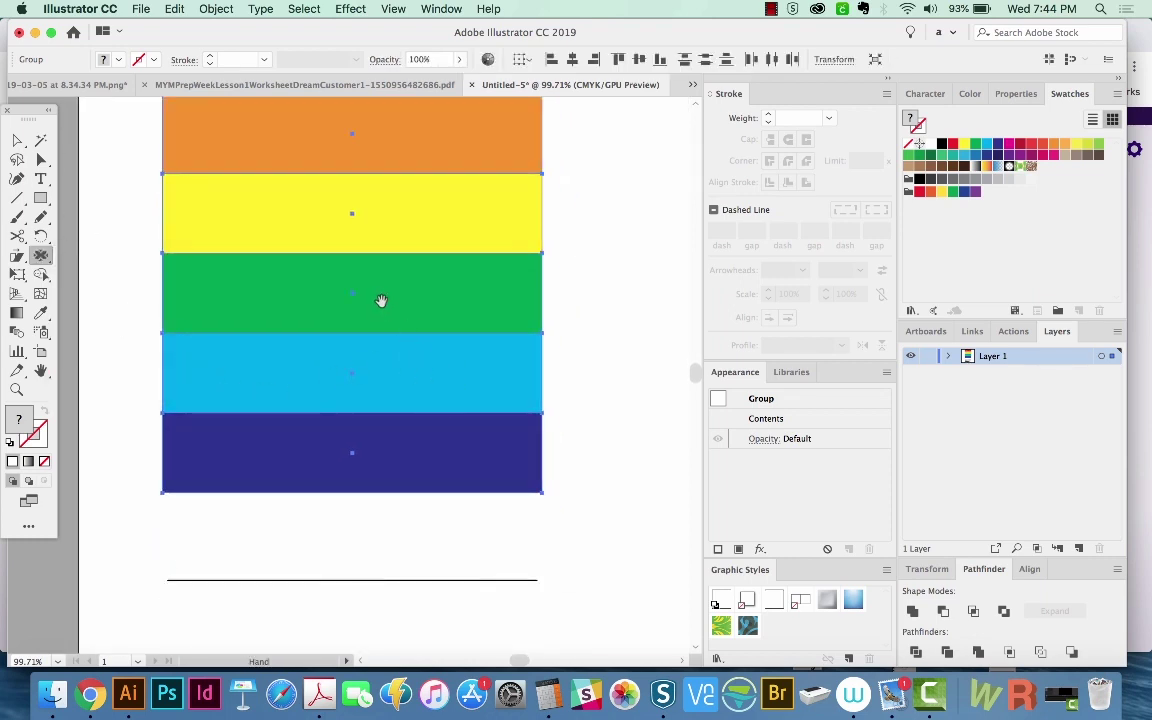
drag(381, 301, 434, 342)
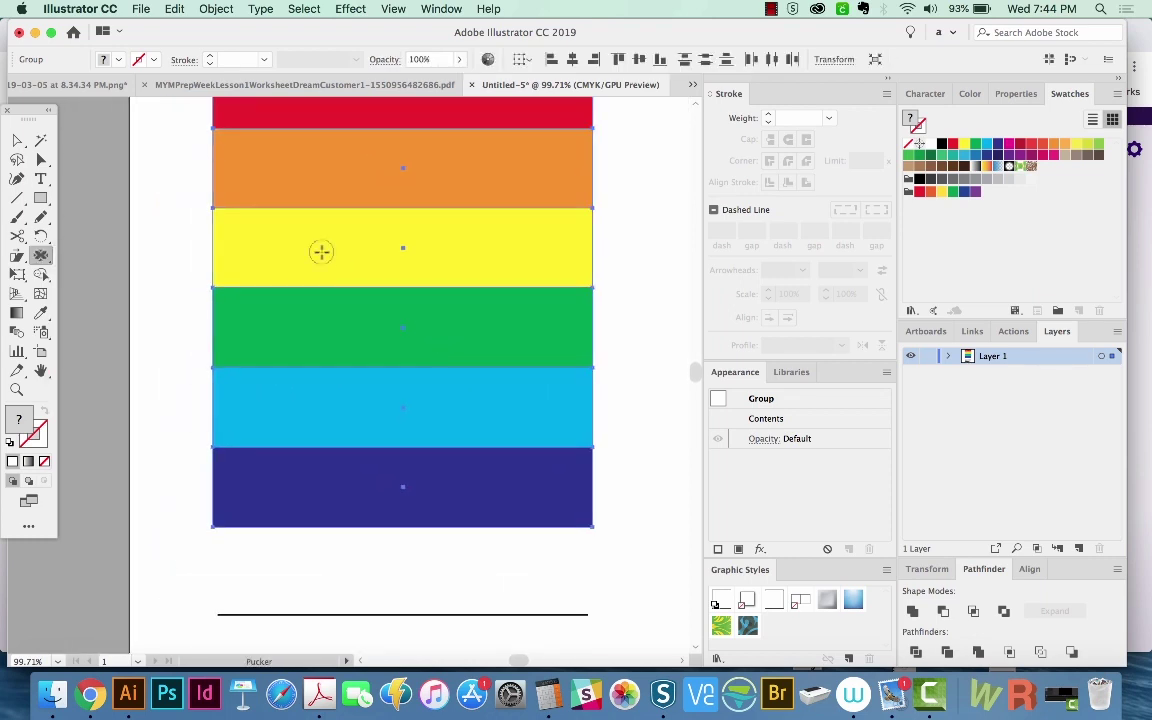
key(super+minus)
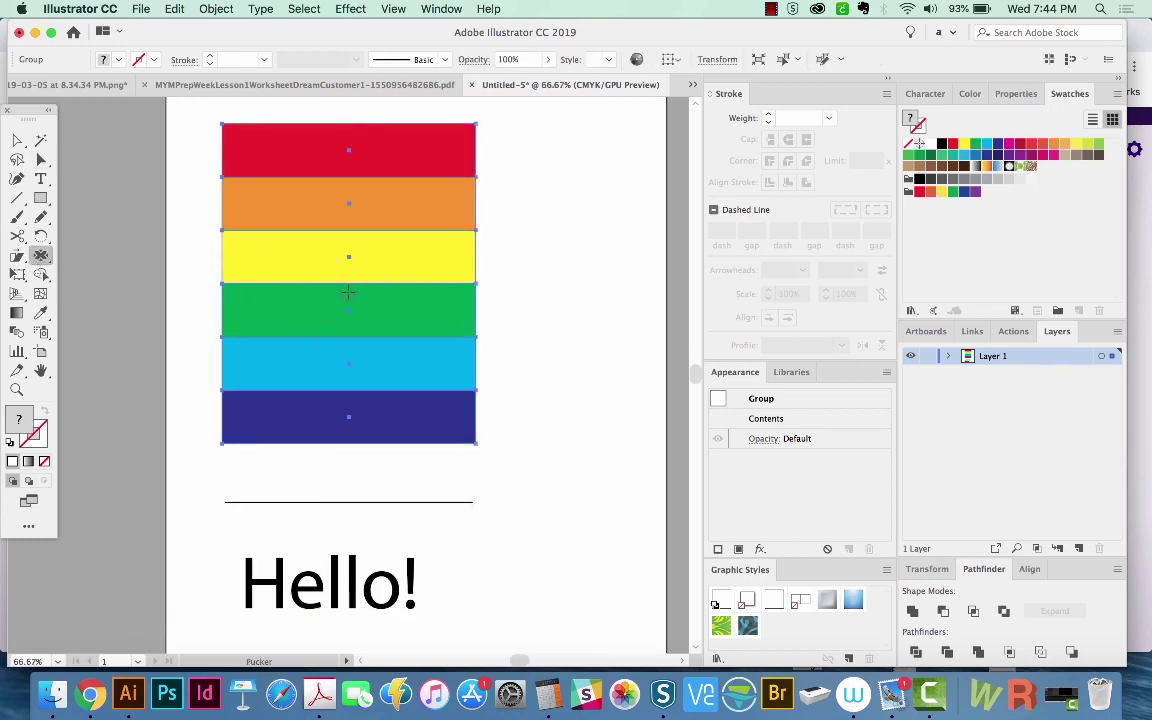
drag(352, 228, 466, 259)
- Set the Pucker tool's brush width and height to 100 pt, intensity to 50%, detail to 8 and simplify to 72
double_click(42, 256)
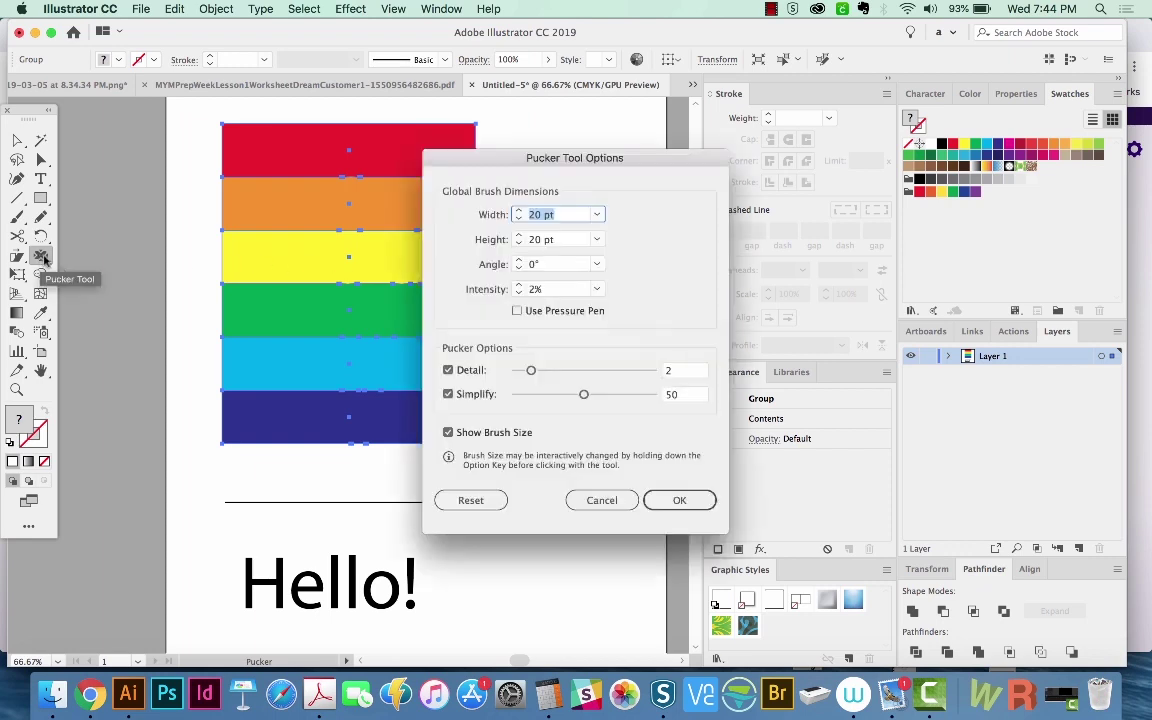
click(563, 290)
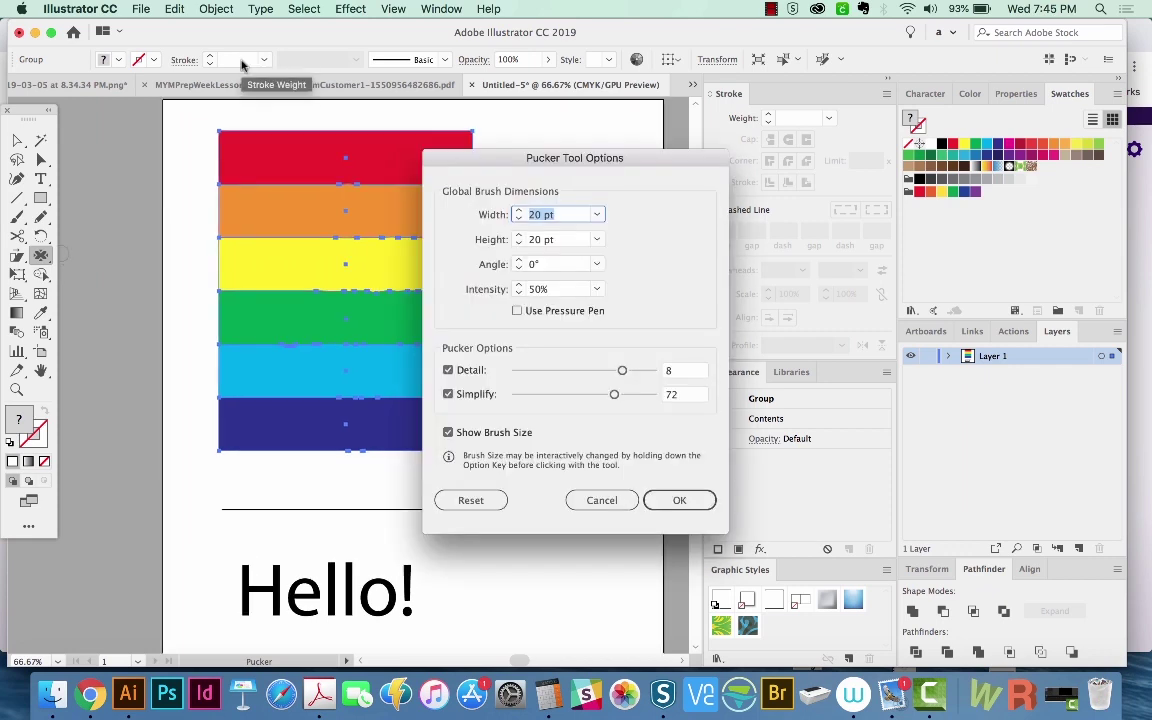
text(100)
key(Tab)
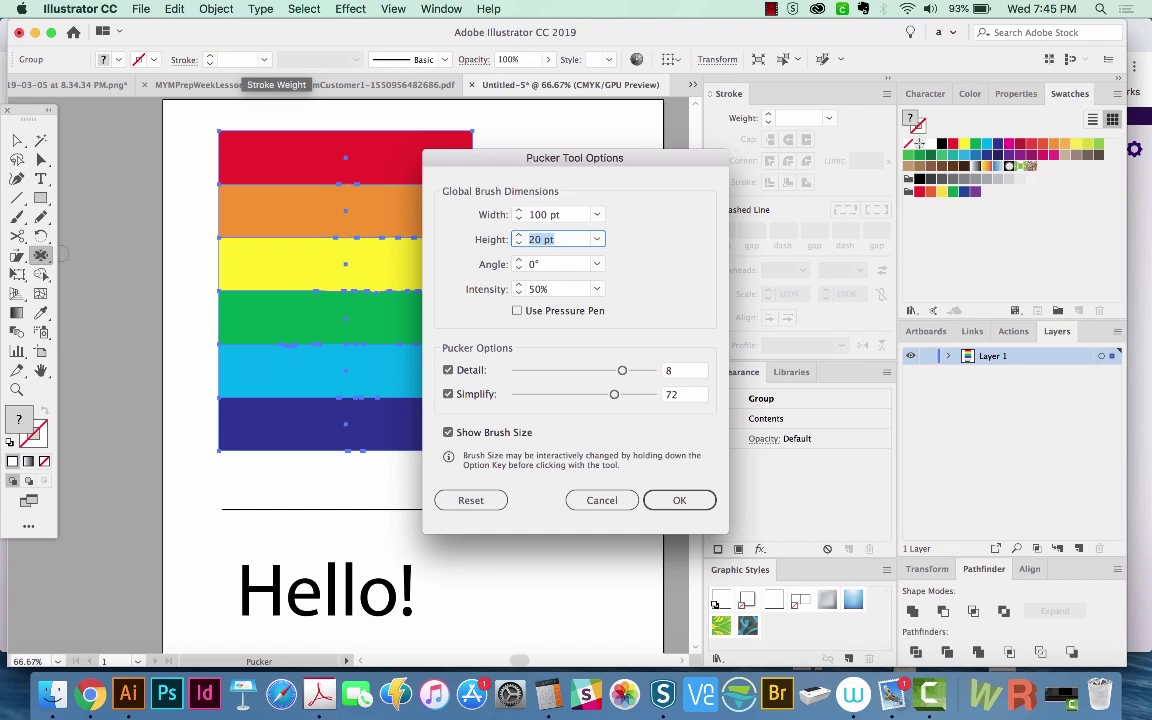
text(1)
key(Return)
- Pucker the rainbow stripes with long strokes in several directions, pulling the colours into thin, feathered points beyond their edges
mouse_move(270, 128)
mouse_down()
mouse_move(259, 176)
mouse_move(302, 326)
mouse_move(293, 402)
mouse_move(94, 436)
mouse_up()
drag(124, 338, 192, 336)
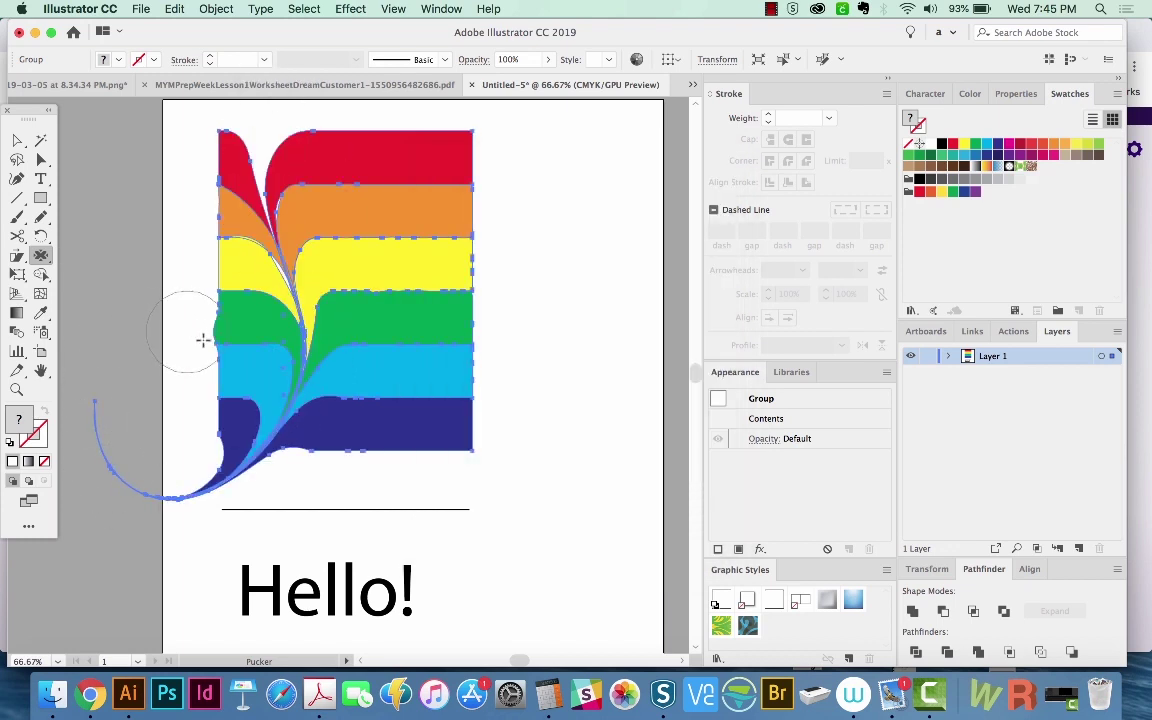
mouse_move(298, 484)
mouse_down()
mouse_move(360, 372)
mouse_move(327, 180)
mouse_up()
scroll(478, 404, up, 3)
key(super+z)
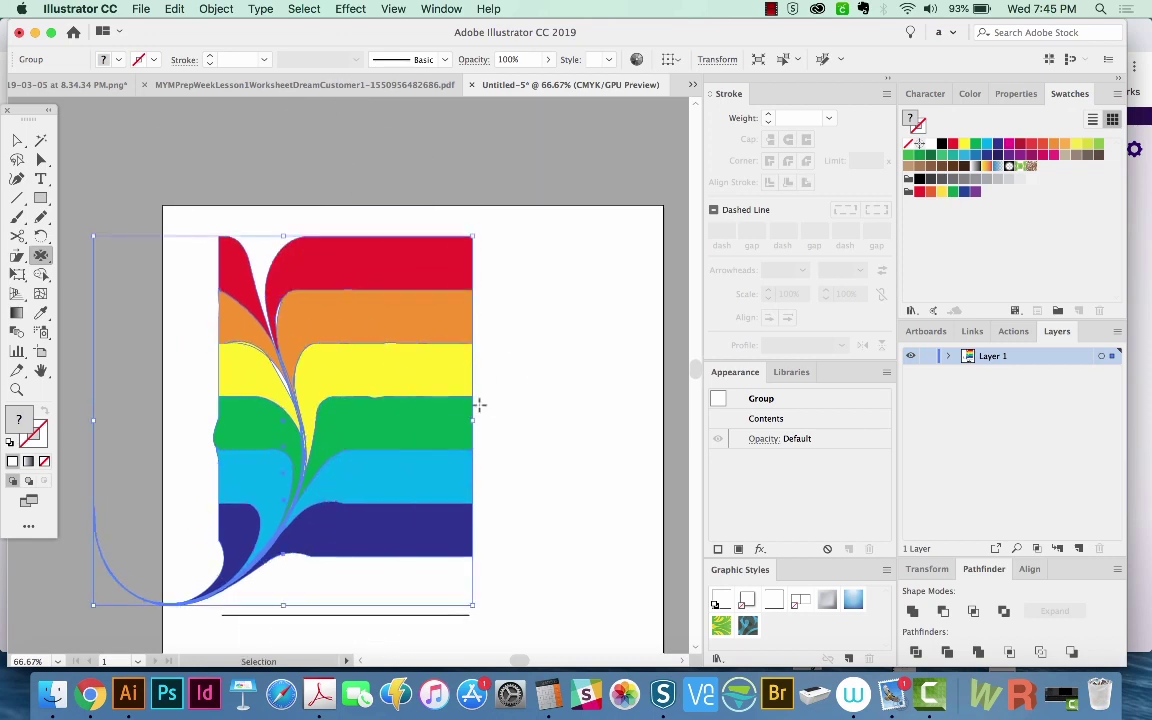
mouse_move(340, 550)
mouse_down()
mouse_move(329, 347)
mouse_move(372, 176)
mouse_move(430, 222)
mouse_move(402, 247)
mouse_move(388, 342)
mouse_move(396, 397)
mouse_move(471, 551)
mouse_move(462, 587)
mouse_move(422, 609)
mouse_move(383, 580)
mouse_up()
mouse_move(383, 580)
mouse_down()
mouse_move(337, 483)
mouse_move(368, 479)
mouse_up()
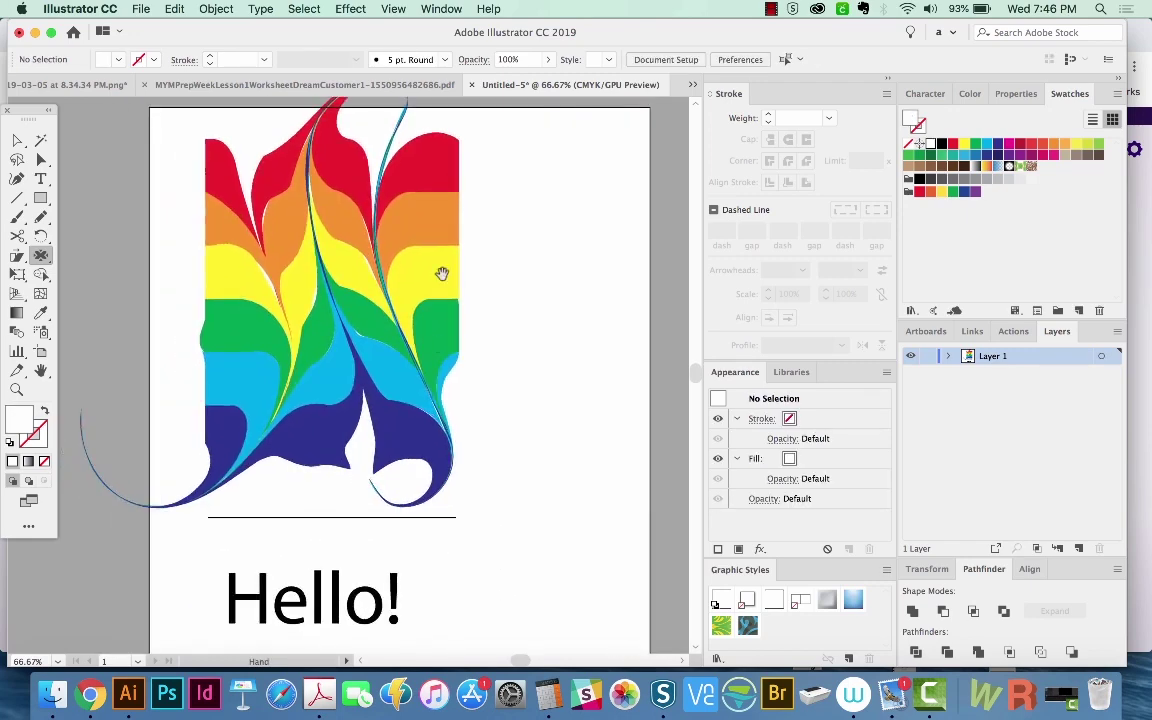
mouse_move(226, 240)
mouse_down()
mouse_move(180, 226)
mouse_move(206, 265)
mouse_move(226, 386)
mouse_move(166, 450)
mouse_move(92, 462)
mouse_up()
- Select the line below the stripes and pucker it into large curves reaching down over the "Hello!" text
scroll(300, 450, down, 3)
key(v)
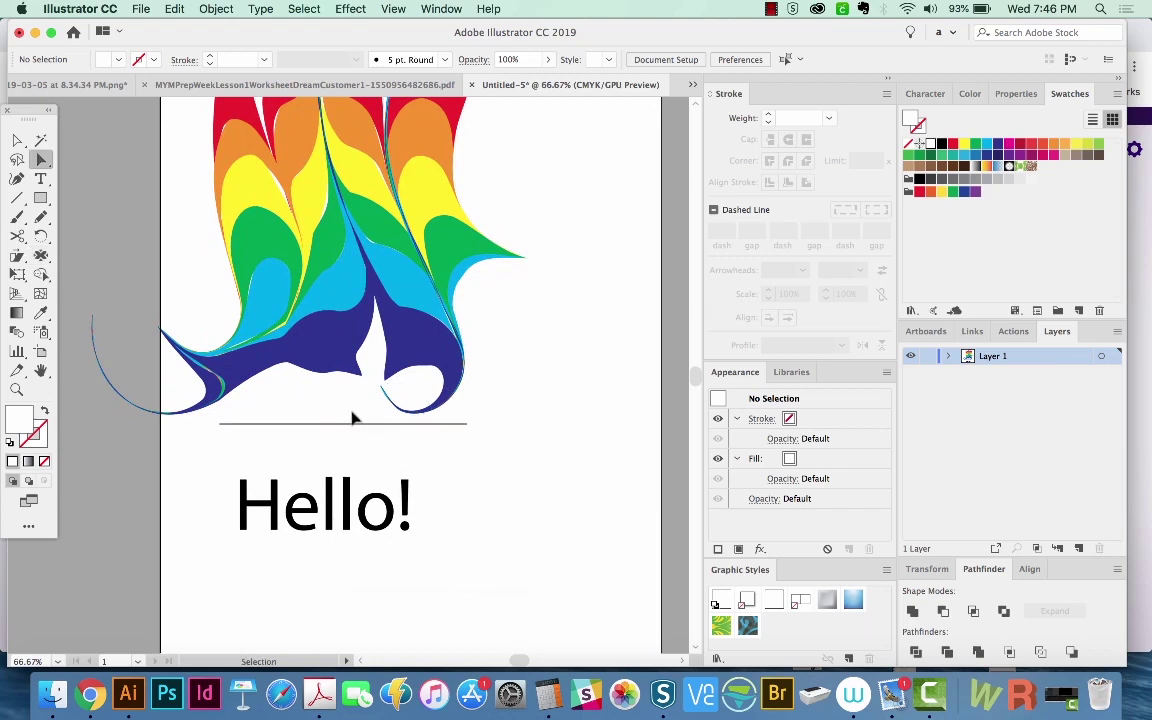
click(352, 422)
click(41, 255)
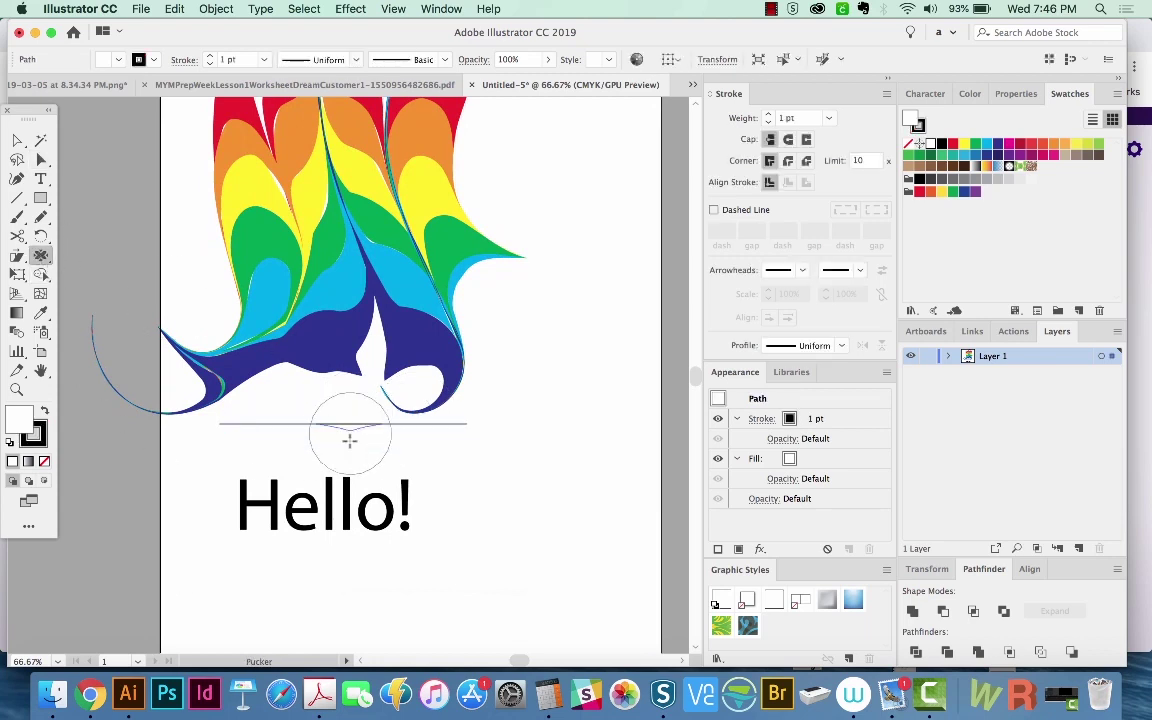
mouse_move(350, 442)
mouse_down()
mouse_move(267, 396)
mouse_move(190, 533)
mouse_move(183, 455)
mouse_move(393, 401)
mouse_move(489, 507)
mouse_move(533, 432)
mouse_move(246, 515)
mouse_up()
scroll(302, 510, down, 3)
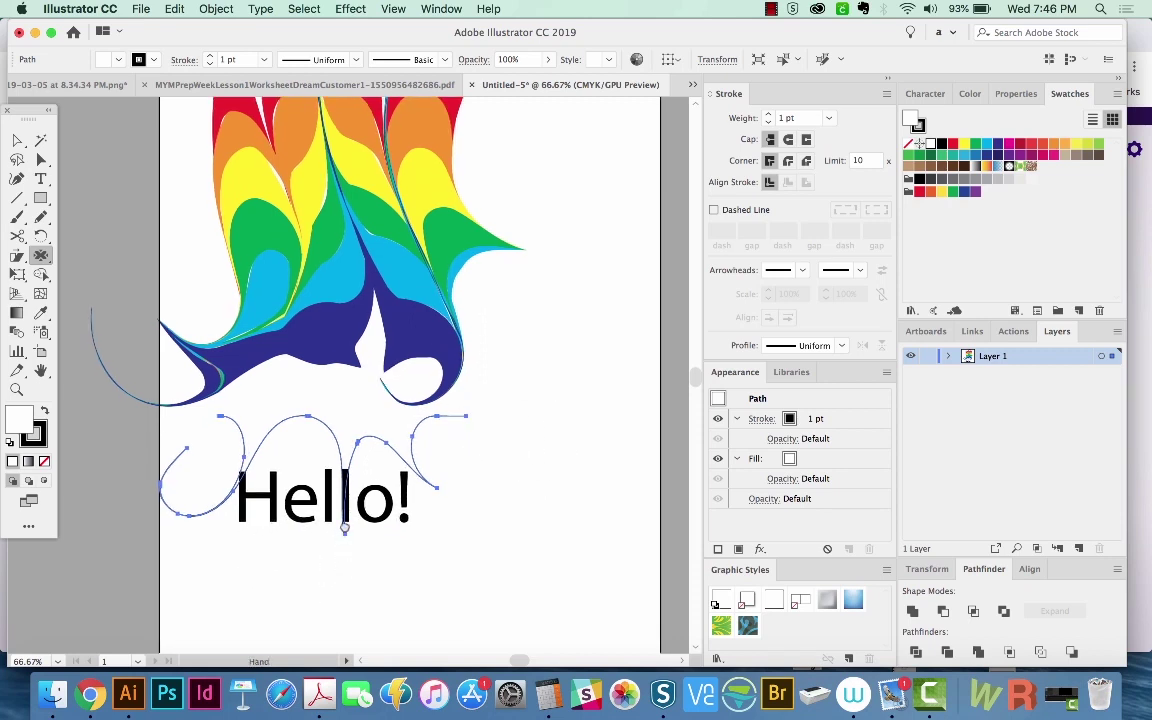
- Undo the pucker distortion of the line below the stripes
key(v)
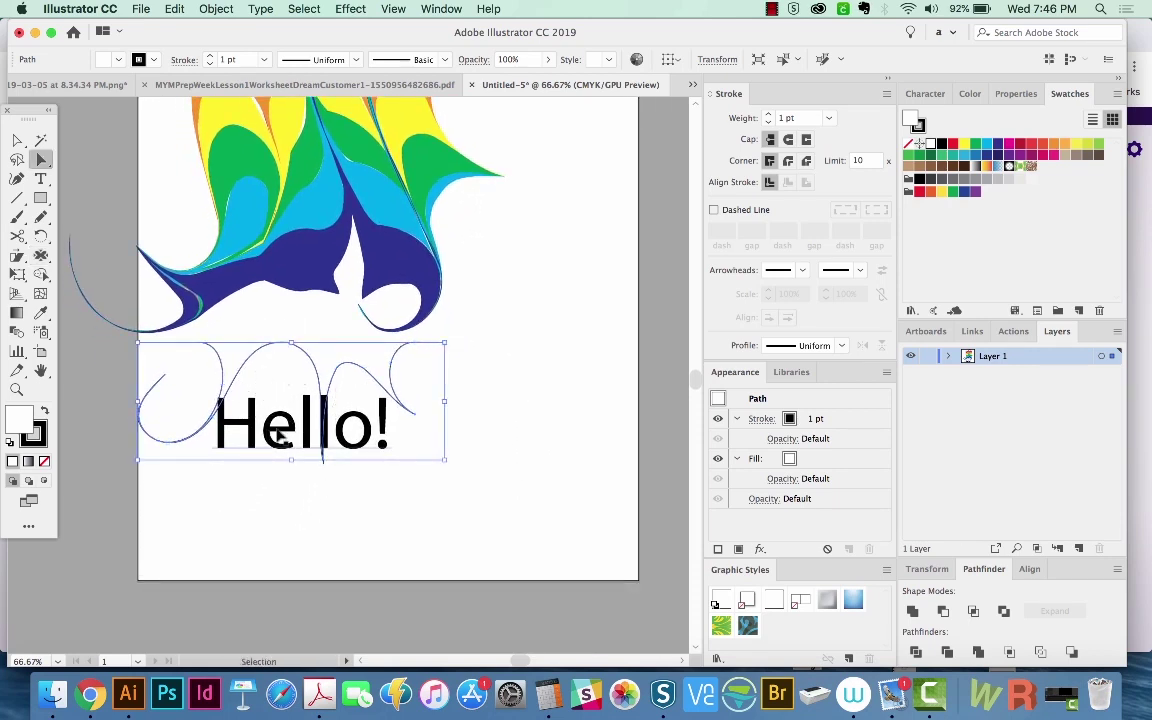
drag(280, 432, 288, 535)
key(ctrl+z)
key(ctrl+z)
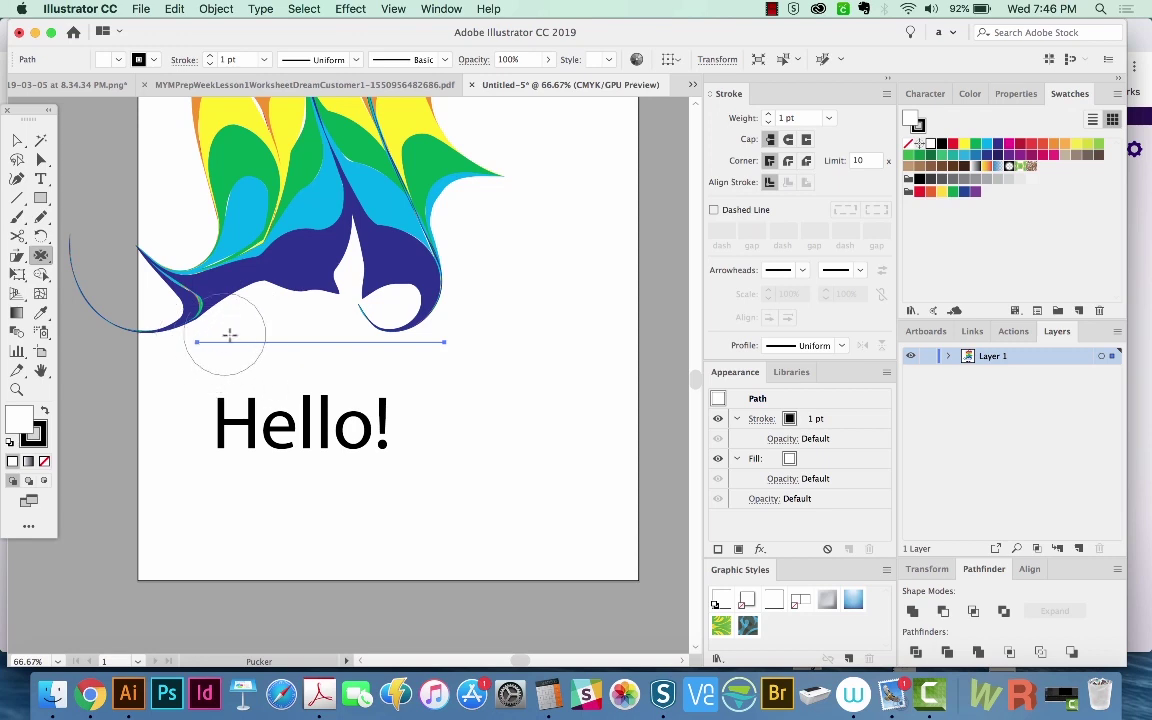
- Pucker the straight line along its length into a gentle wave with its right end pulled slightly down
mouse_move(198, 341)
mouse_down()
mouse_move(277, 360)
mouse_move(338, 318)
mouse_move(340, 327)
mouse_up()
key(super+z)
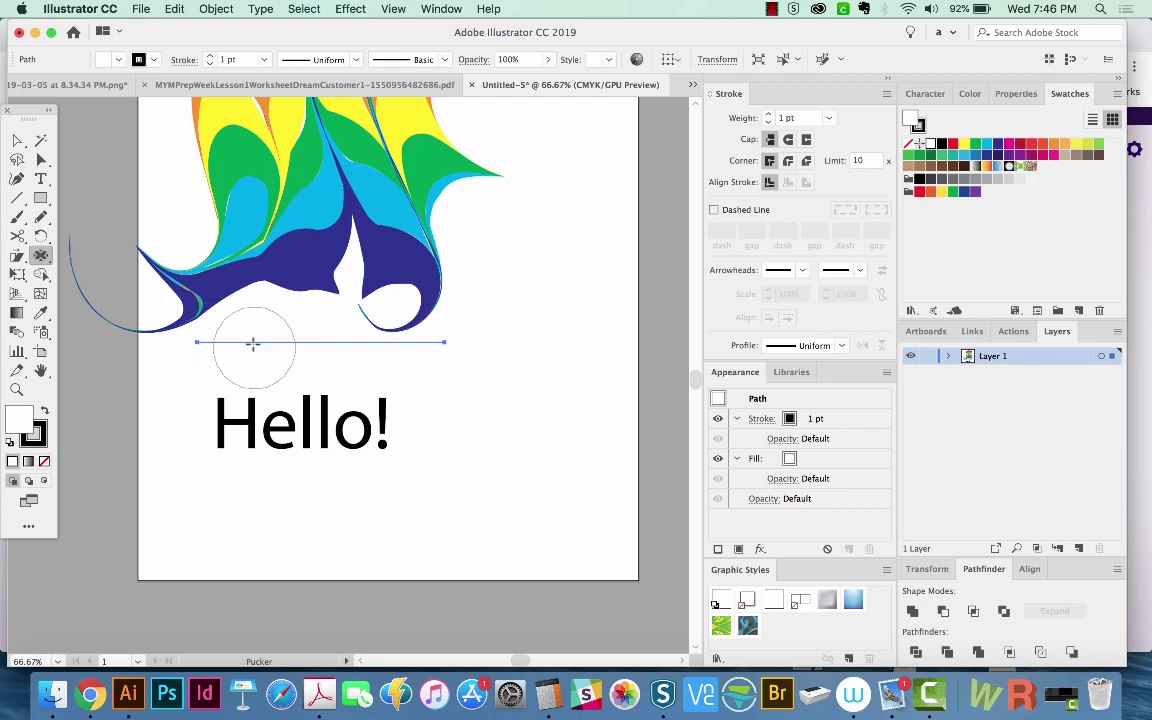
mouse_move(257, 334)
mouse_down()
mouse_move(258, 352)
mouse_move(290, 338)
mouse_move(418, 340)
mouse_move(450, 380)
mouse_up()
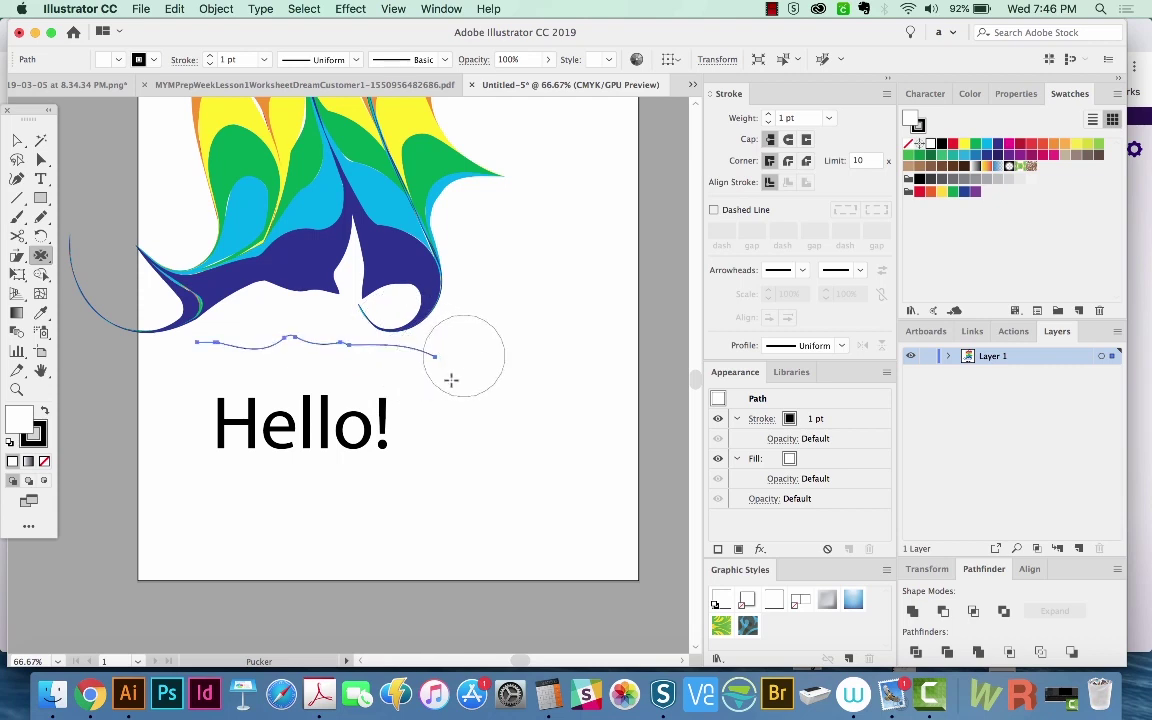
- Select the "Hello!" text and convert it to outlines
key(v)
click(305, 452)
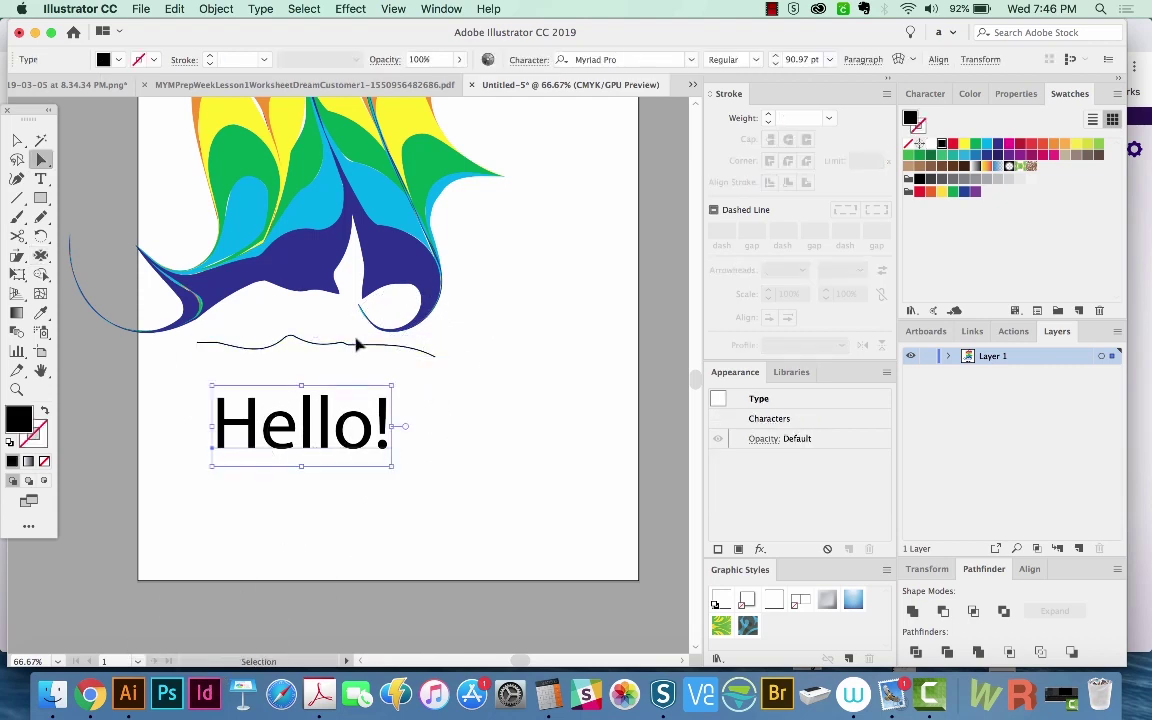
key(super)
key(shift+super+o)
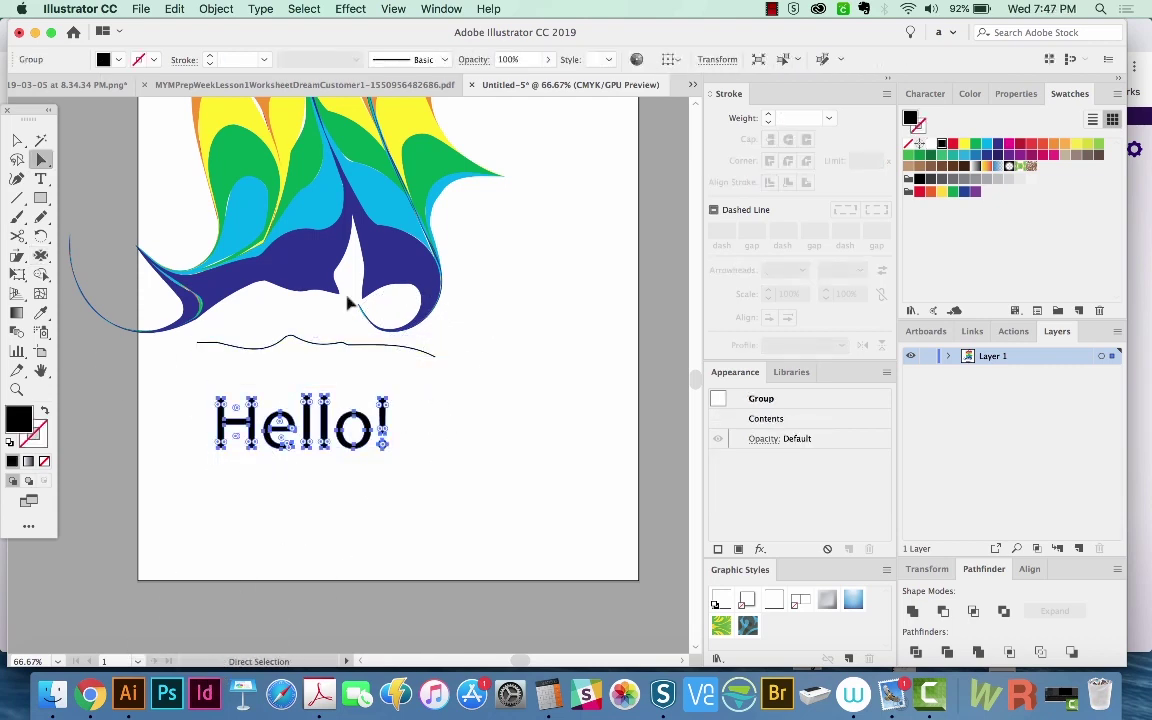
- Try pucker strokes starting from the middle letters of the outlined "Hello!" text, undoing each attempt
mouse_move(281, 424)
mouse_down()
mouse_move(339, 388)
mouse_move(466, 390)
mouse_up()
key(v)
key(super+z)
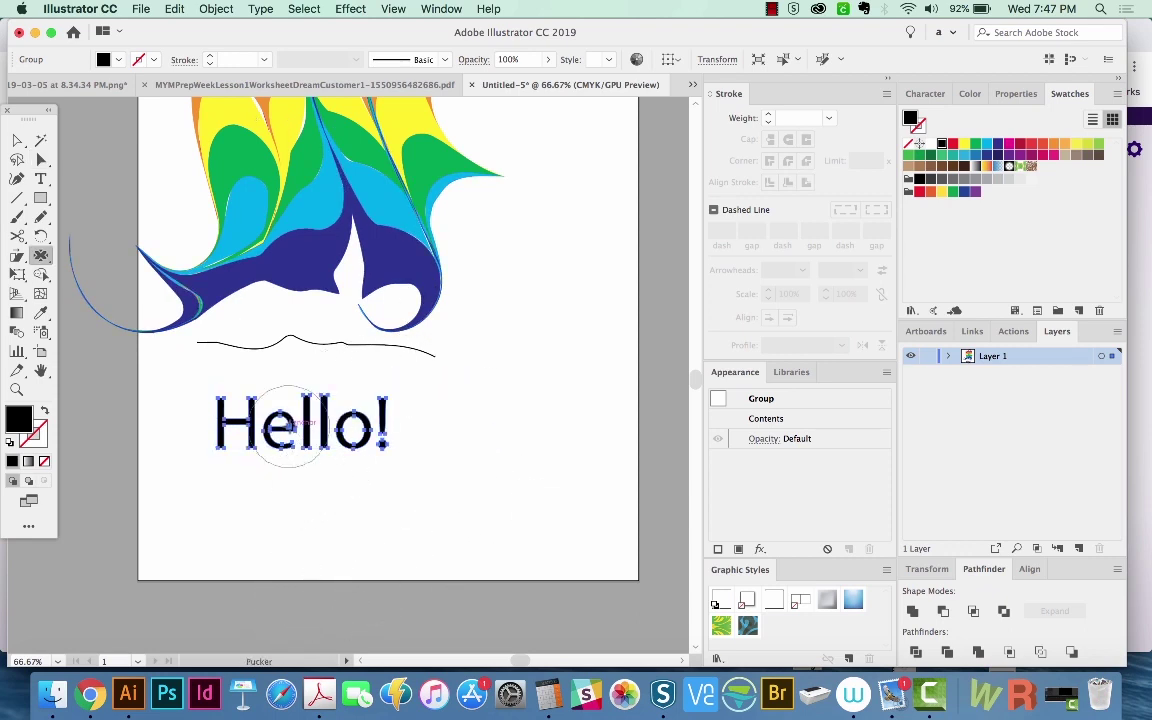
mouse_move(290, 424)
mouse_down()
mouse_move(338, 368)
mouse_move(380, 486)
mouse_up()
key(super+z)
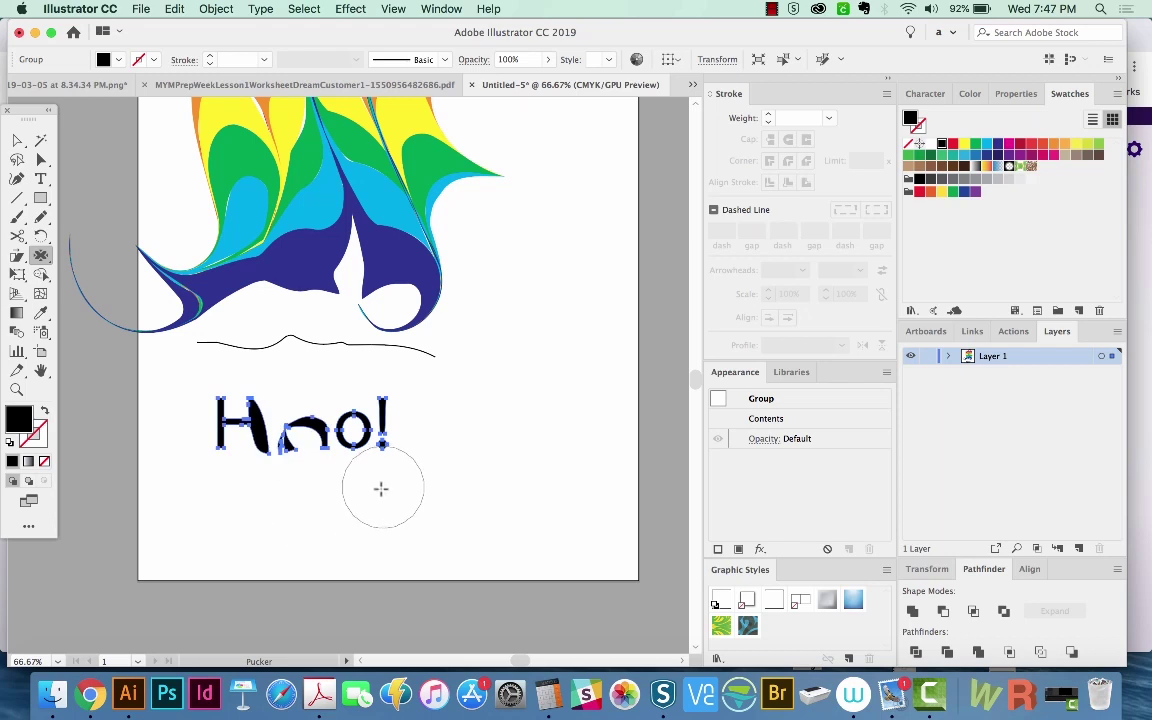
key(super+z)
- Pucker all the "Hello!" letters into thin, curved slivers, deselect them to check the effect, and undo the distortion
mouse_move(318, 385)
mouse_down()
mouse_move(341, 456)
mouse_move(267, 450)
mouse_move(285, 540)
mouse_up()
drag(244, 460, 265, 411)
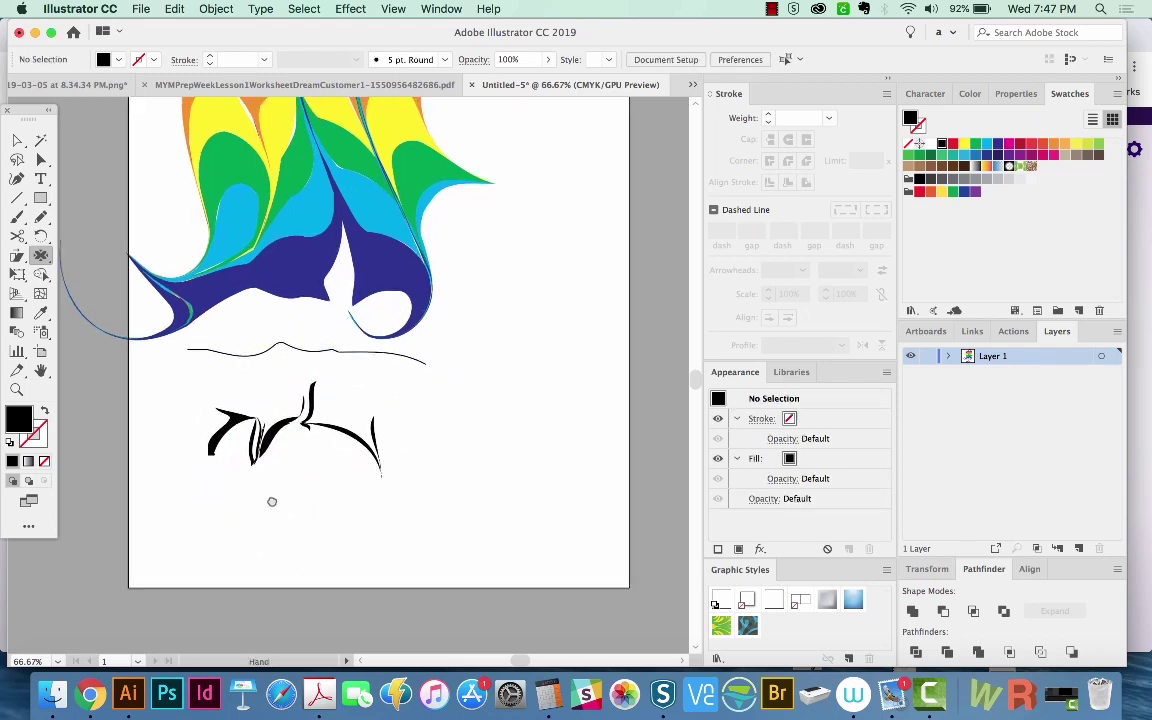
drag(271, 501, 246, 517)
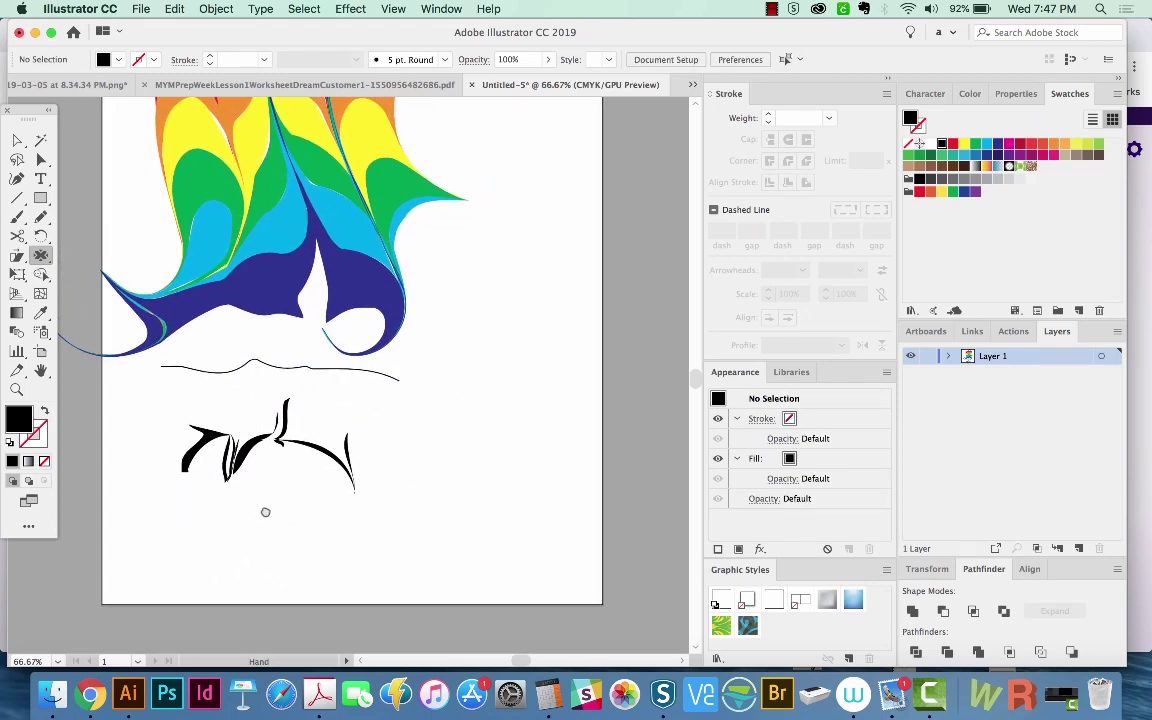
key(super+z)
- Configure the Pucker tool with a Detail of 4 and an Intensity of 20%
double_click(41, 255)
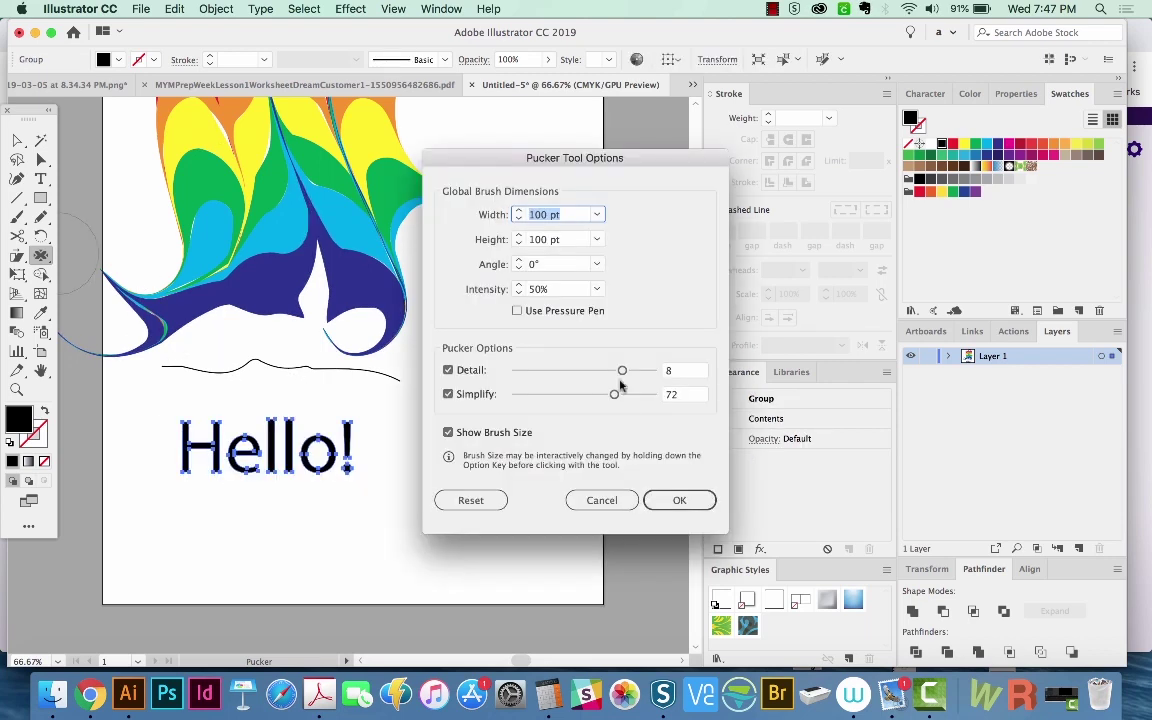
drag(622, 371, 564, 372)
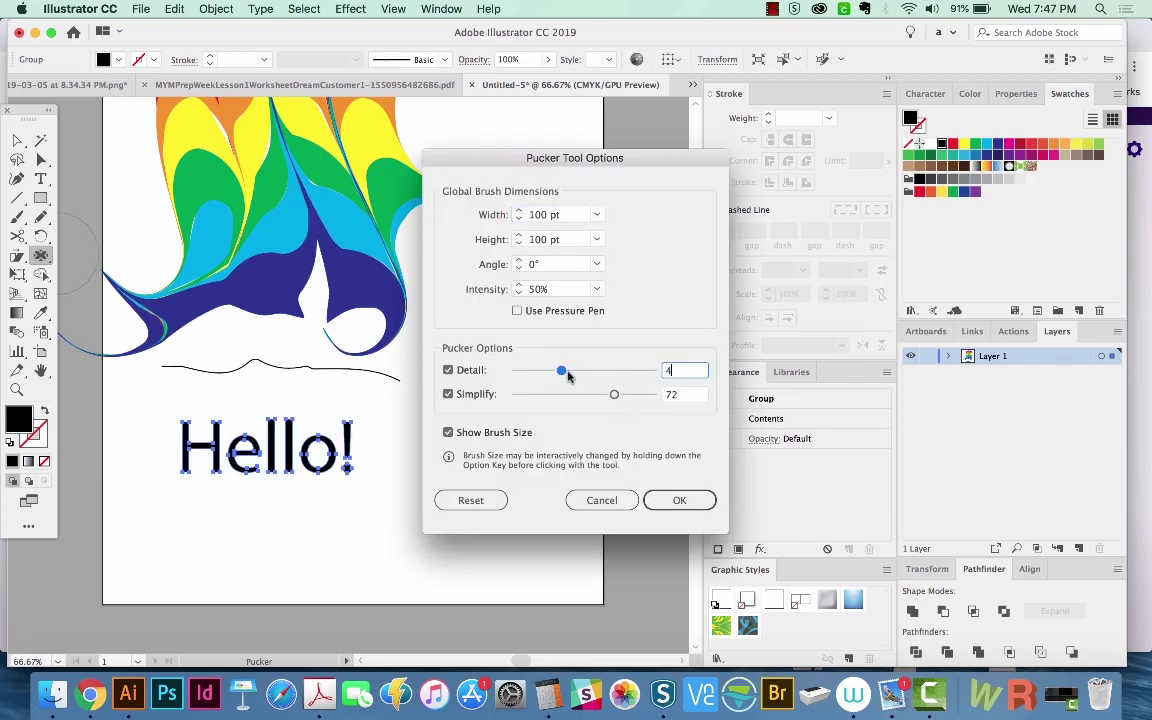
click(531, 290)
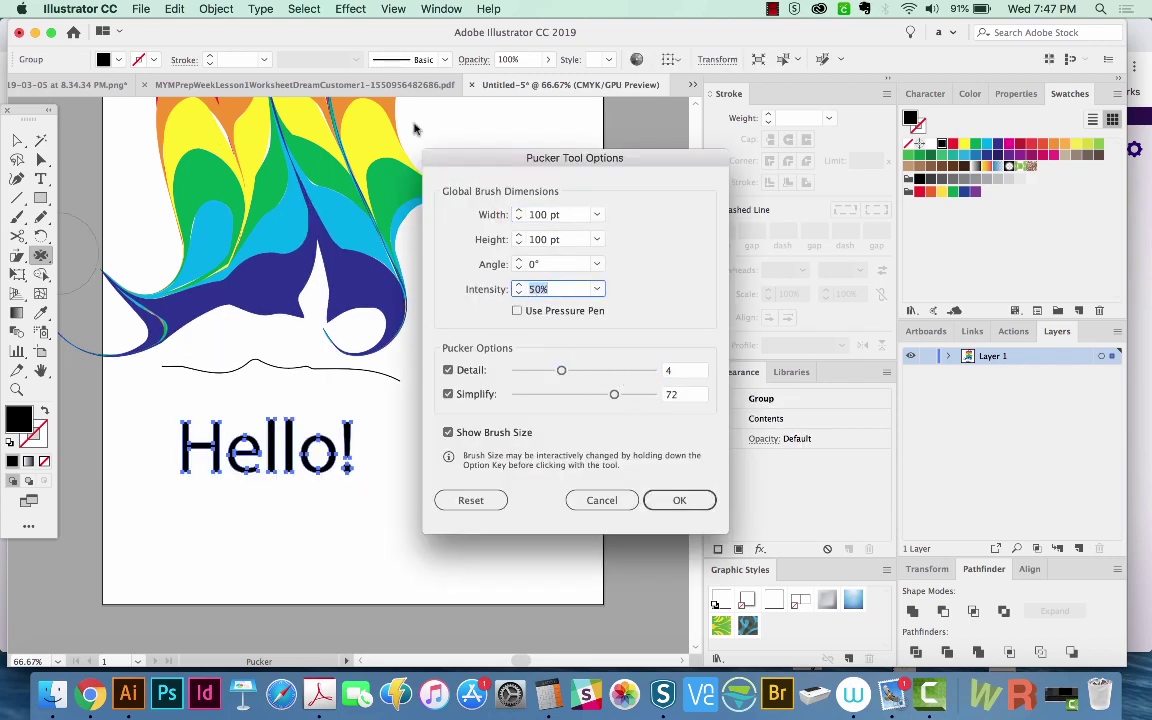
text(20)
click(677, 497)
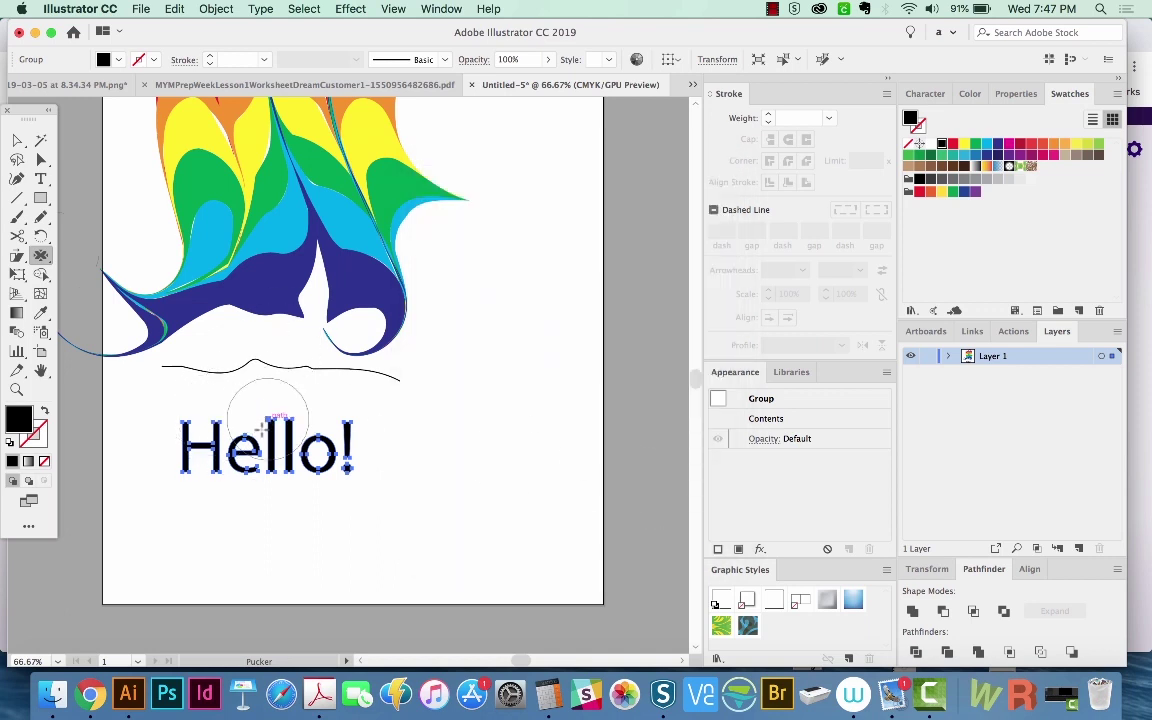
- Try the softer pucker on the outlined "Hello!" letters, and restore the stripes, line and live text to their undistorted state
drag(238, 440, 257, 548)
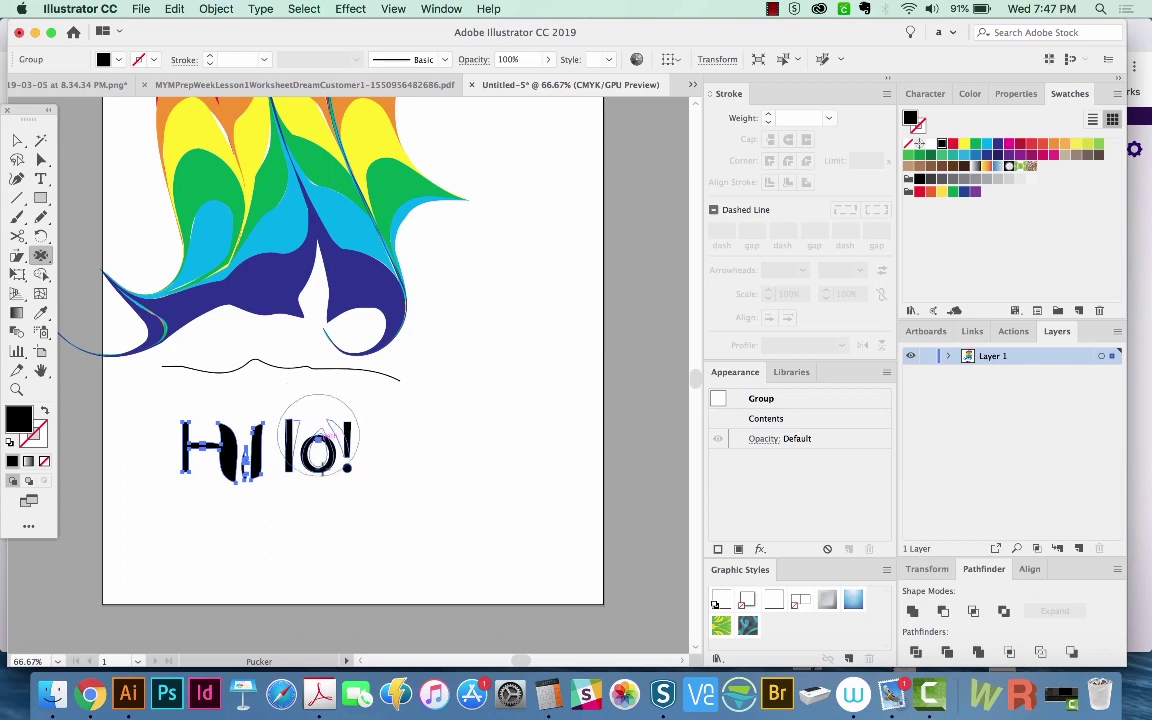
drag(321, 420, 273, 637)
mouse_move(204, 430)
mouse_down()
mouse_move(167, 406)
mouse_move(147, 437)
mouse_move(160, 410)
mouse_up()
key(v)
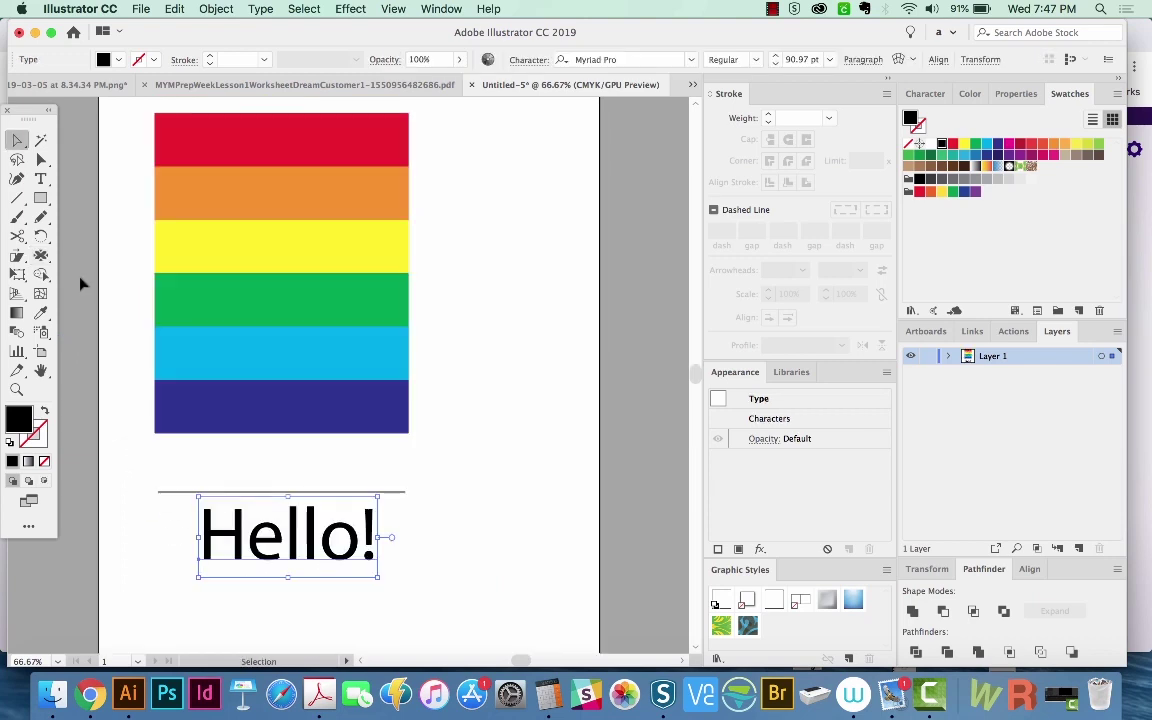
- Select the rainbow stripes and bloat them with several short strokes, swelling the colours into rounded bulges across neighbouring bands
key(super+shift+a)
click(40, 256)
drag(40, 256, 130, 333)
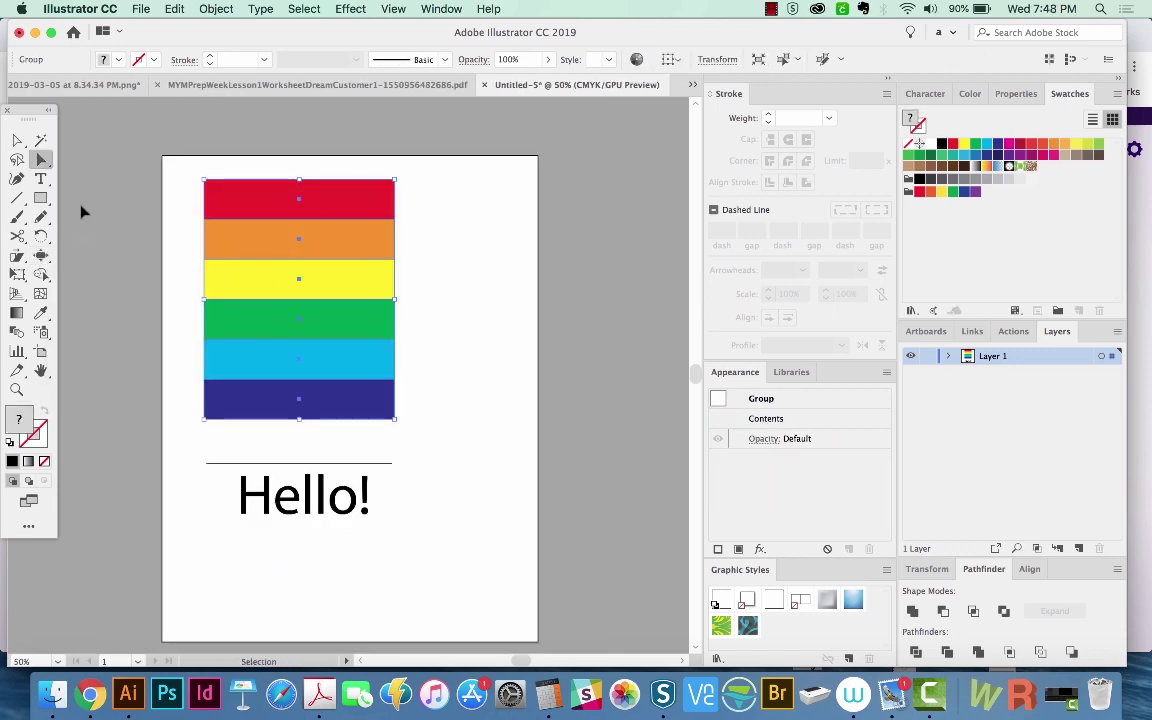
click(41, 256)
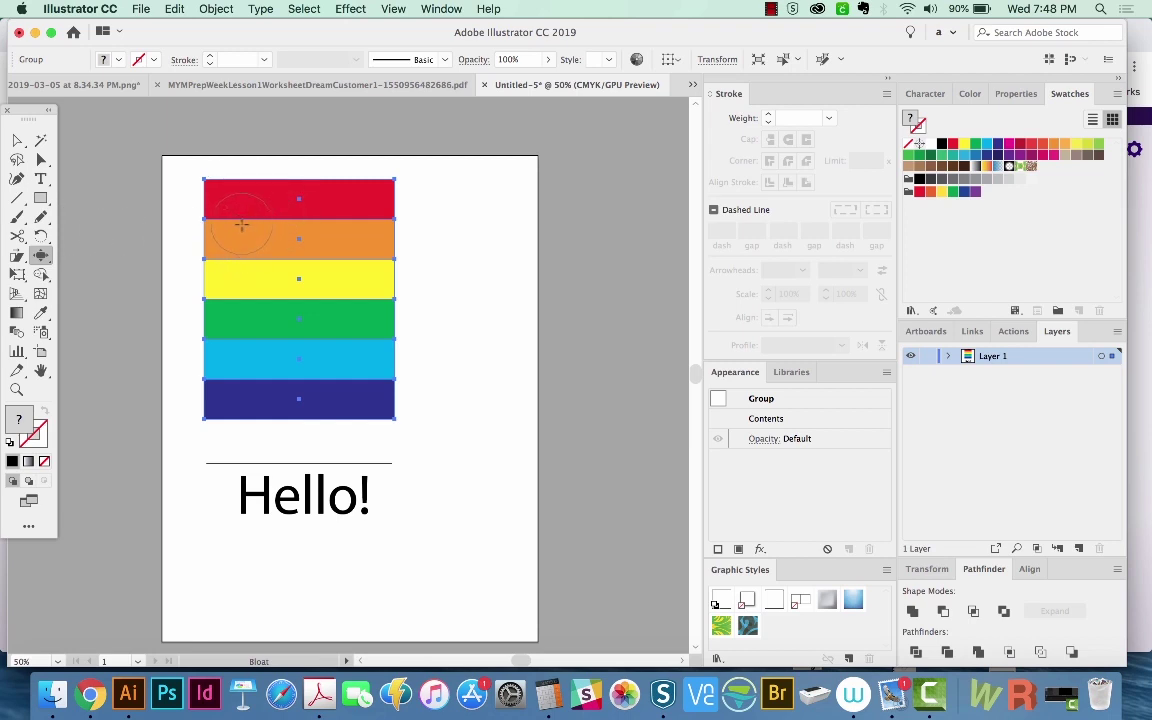
mouse_move(270, 201)
mouse_down()
mouse_move(349, 204)
mouse_move(336, 258)
mouse_up()
drag(270, 326, 270, 270)
drag(345, 337, 345, 338)
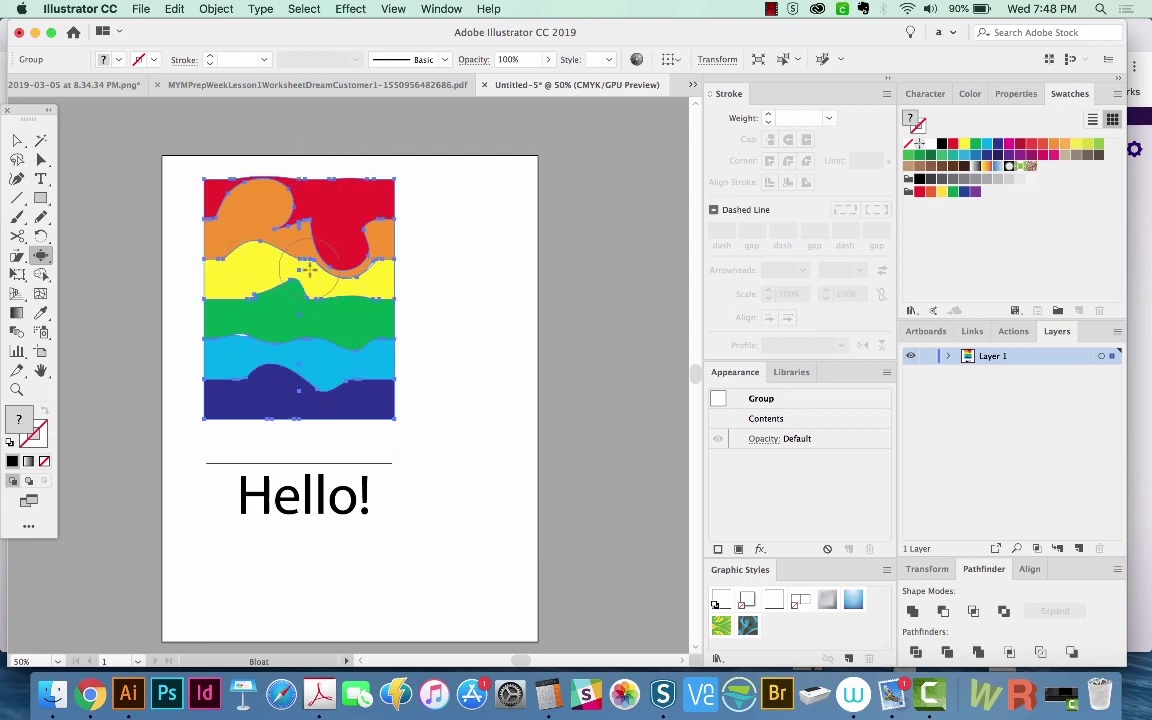
drag(274, 285, 276, 258)
- Configure the Bloat tool with a 250 pt width, a 250 pt height and a Detail of 7
double_click(40, 257)
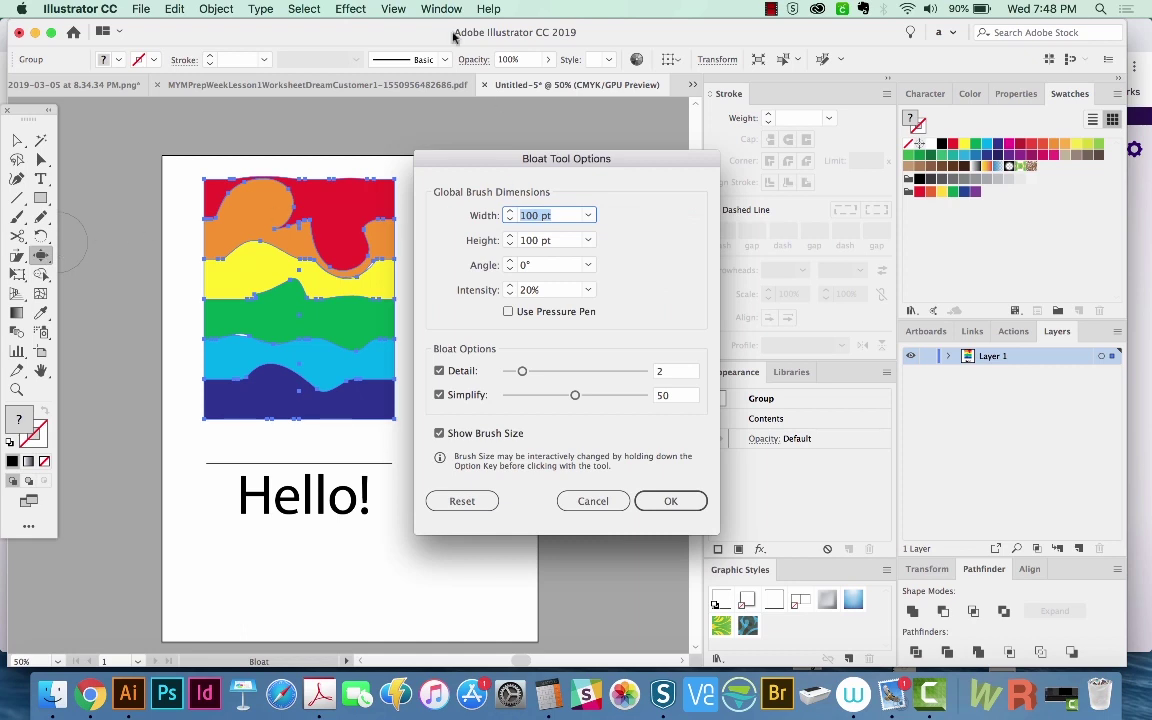
key(Tab)
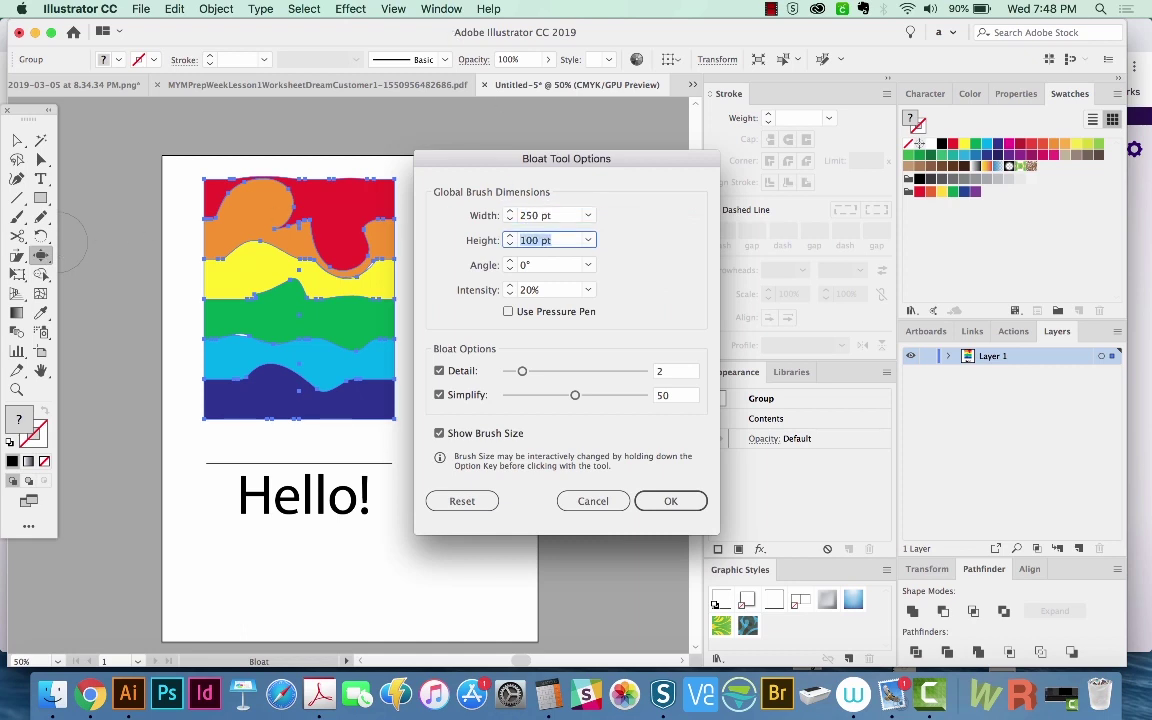
drag(523, 371, 597, 371)
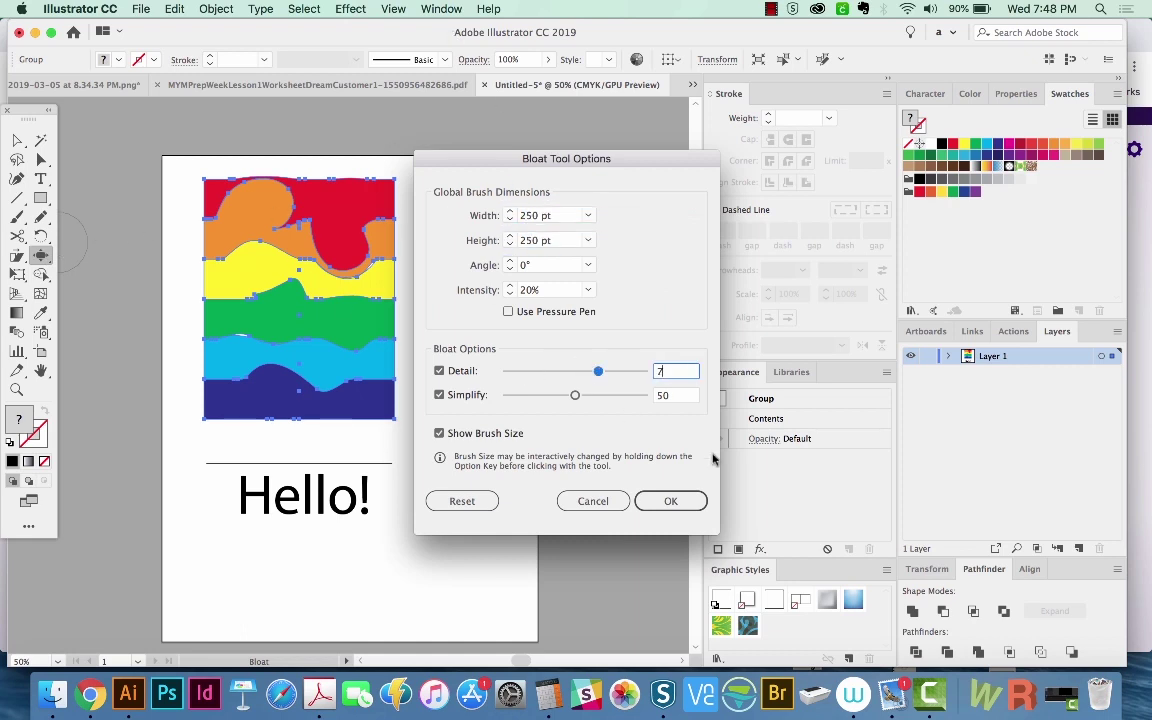
click(668, 500)
- Undo the bloat strokes on the rainbow stripes
key(super+z)
key(super+z)
key(super+z)
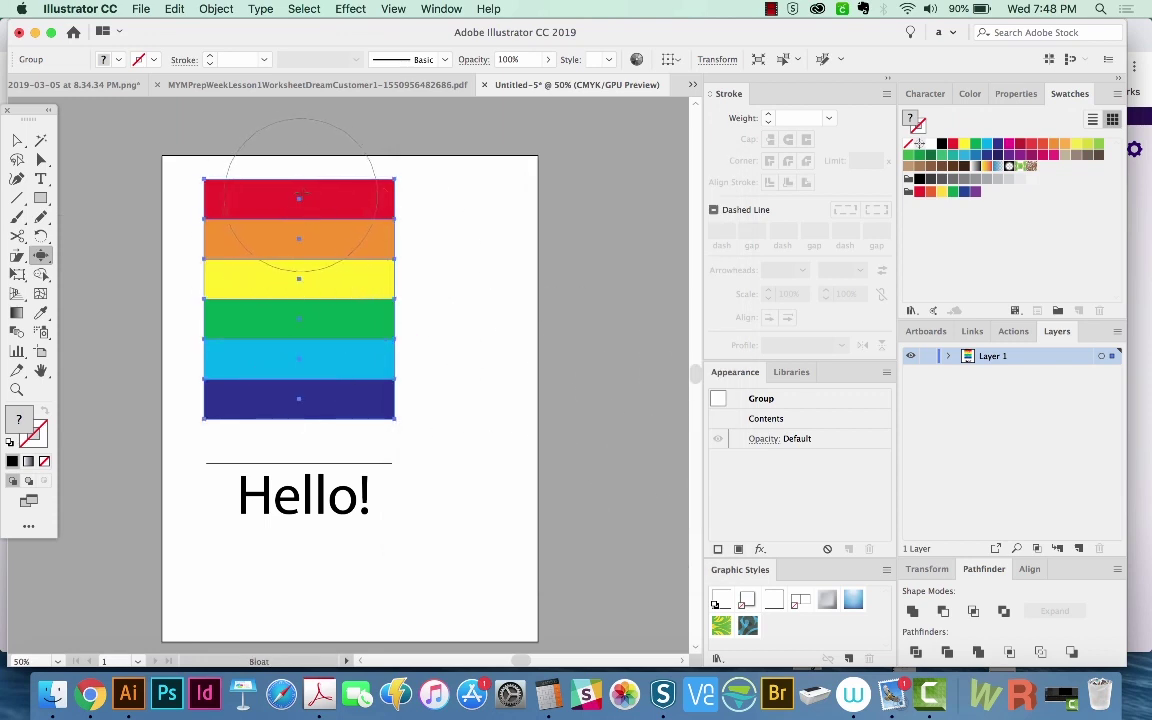
- Bloat the rainbow stripes with the large brush, swelling the yellow and green bands into big rounded shapes
mouse_move(300, 282)
mouse_down()
mouse_move(329, 232)
mouse_move(296, 340)
mouse_move(228, 432)
mouse_up()
mouse_move(271, 365)
mouse_down()
mouse_move(409, 363)
mouse_move(311, 460)
mouse_up()
drag(339, 379, 342, 355)
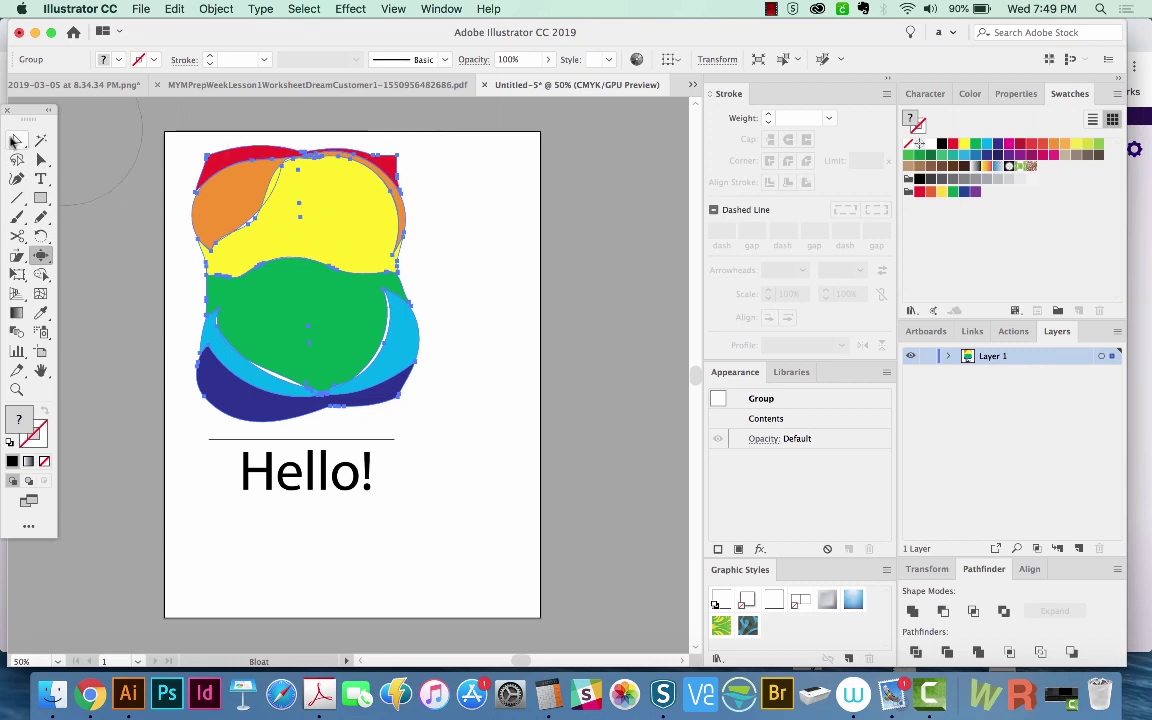
- Select the line below the stripes, bloat its left part into a deep arc over the "Hello!" text, and undo it
click(15, 140)
drag(445, 293, 437, 269)
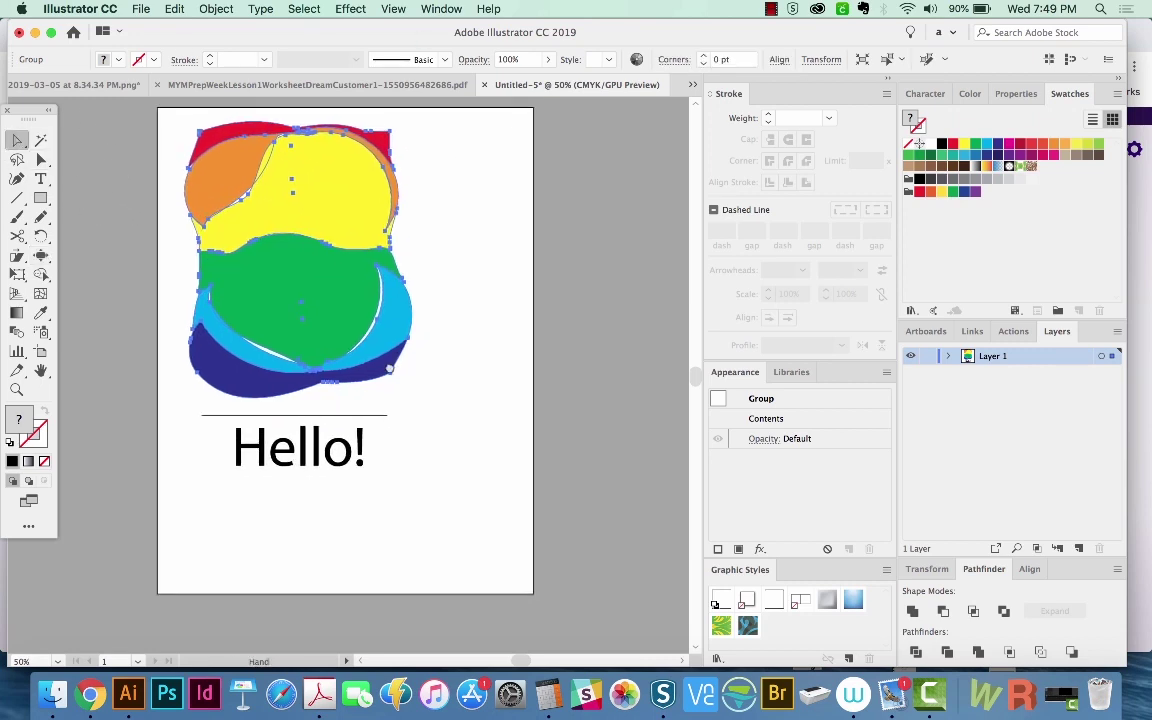
drag(389, 369, 379, 367)
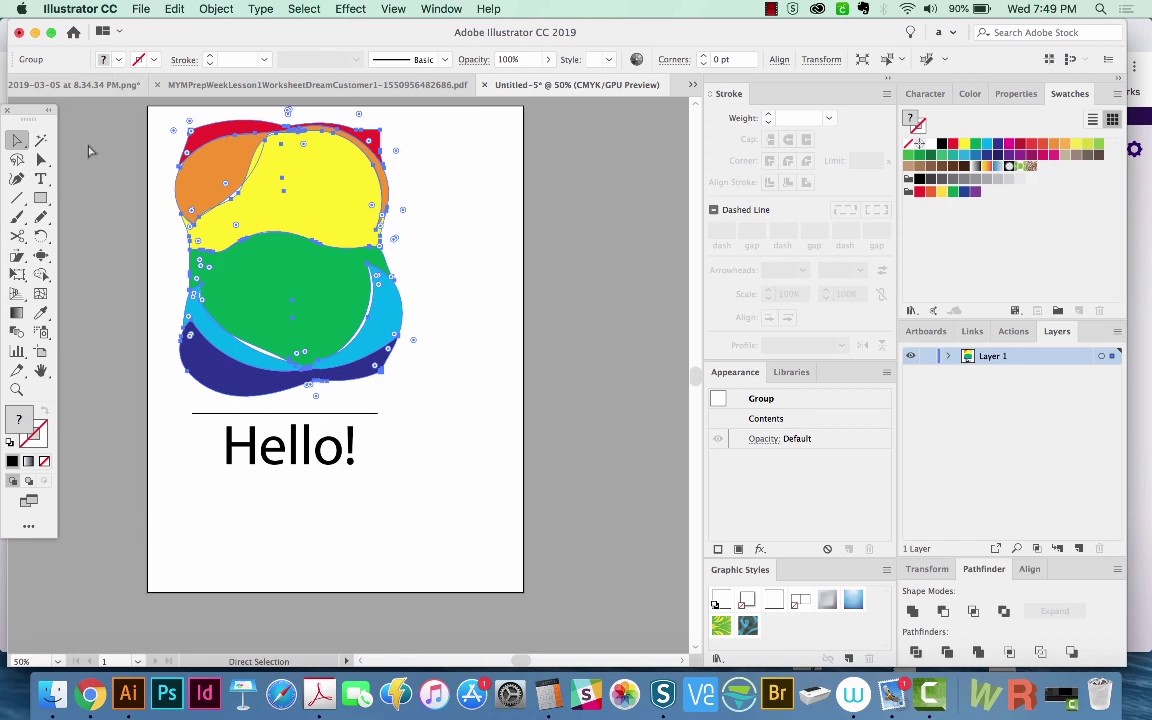
drag(400, 474, 406, 468)
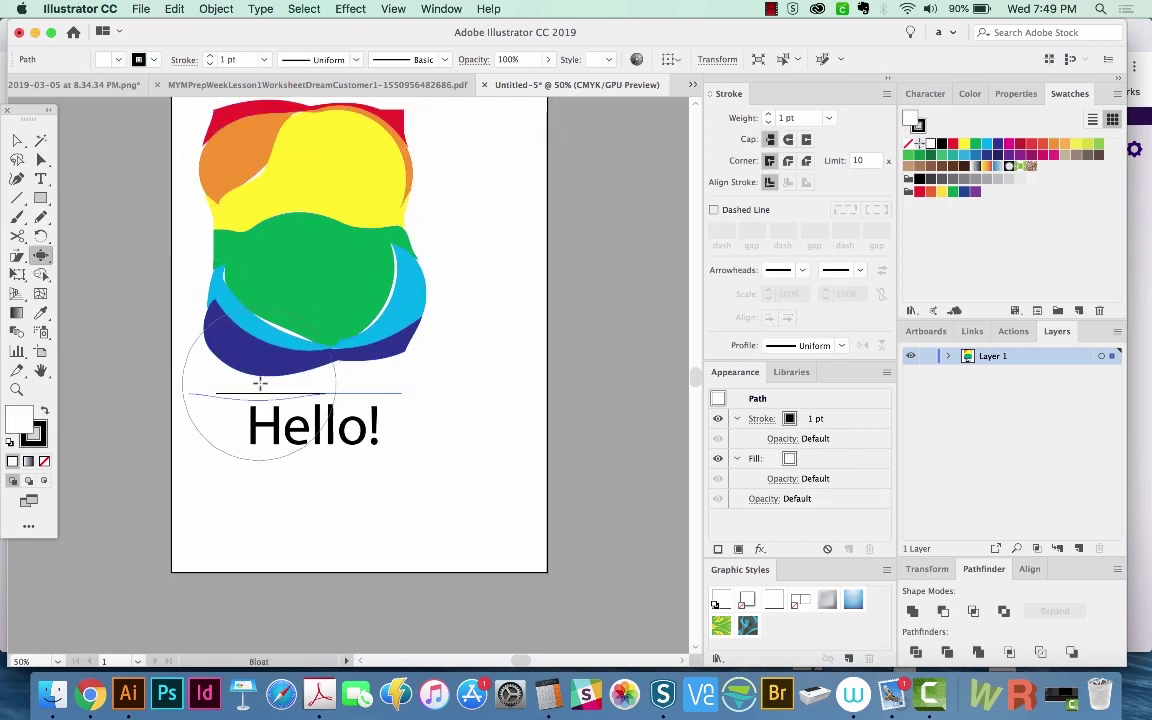
click(259, 384)
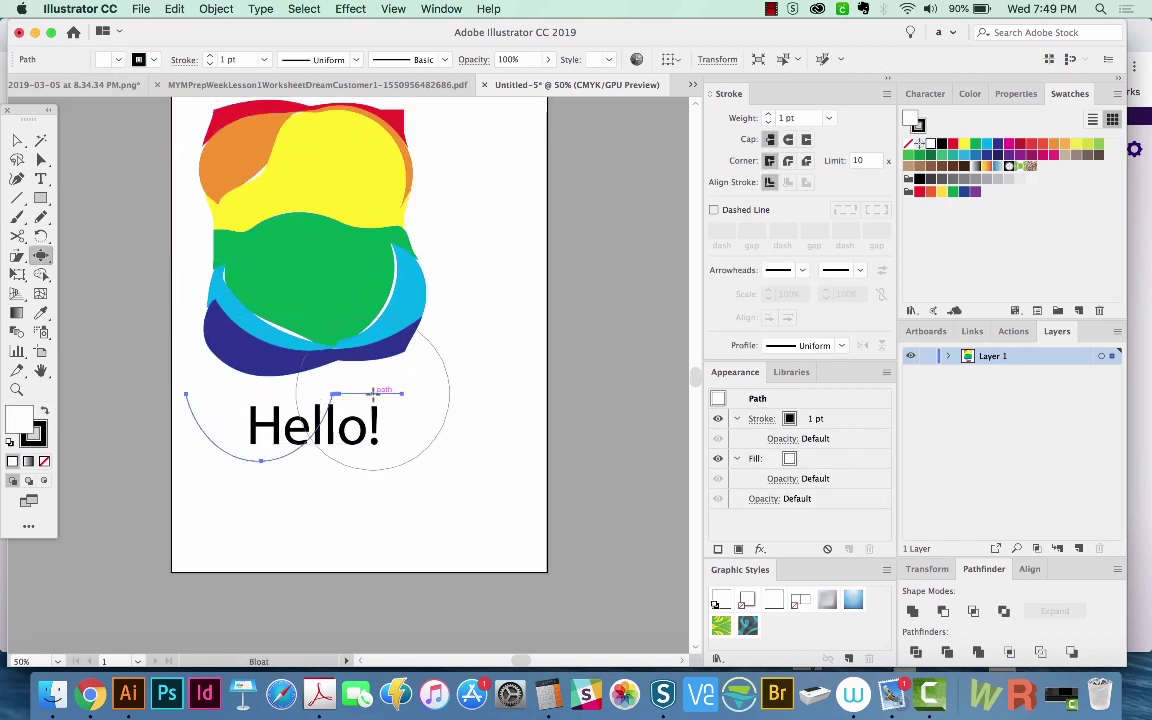
drag(380, 391, 378, 379)
key(cmd+z)
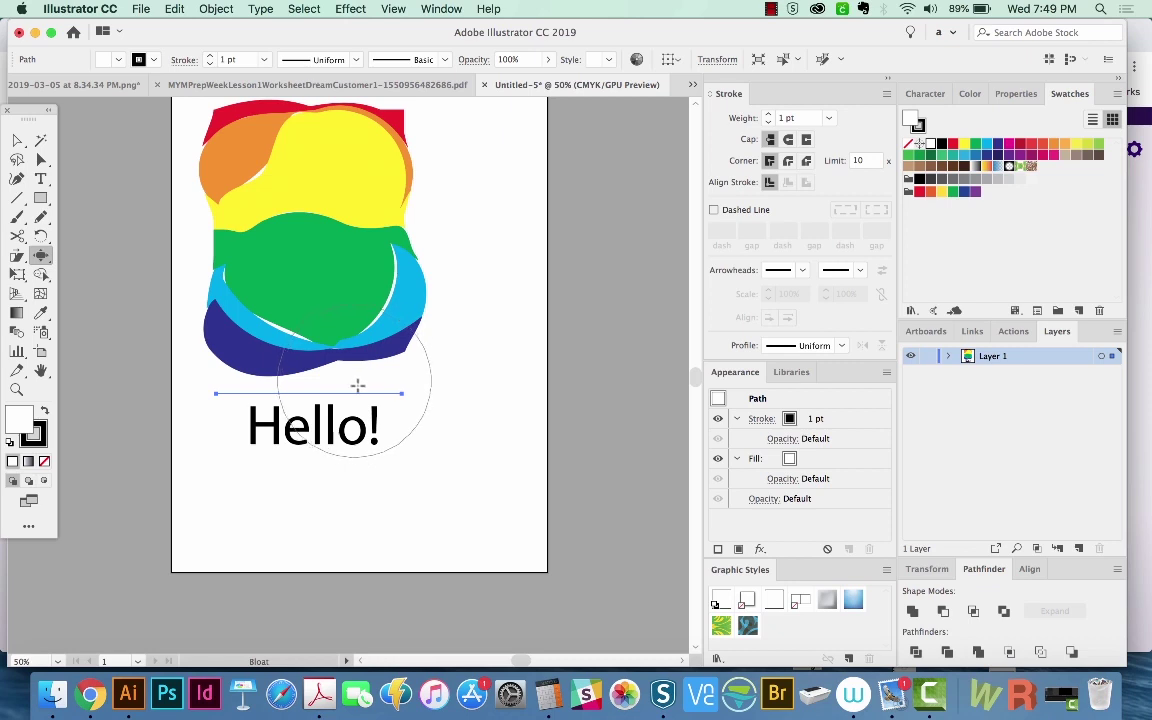
- Bloat the line's right half downward and its left half upward into an S-curve, undo both distortions and deselect it
drag(365, 378, 357, 370)
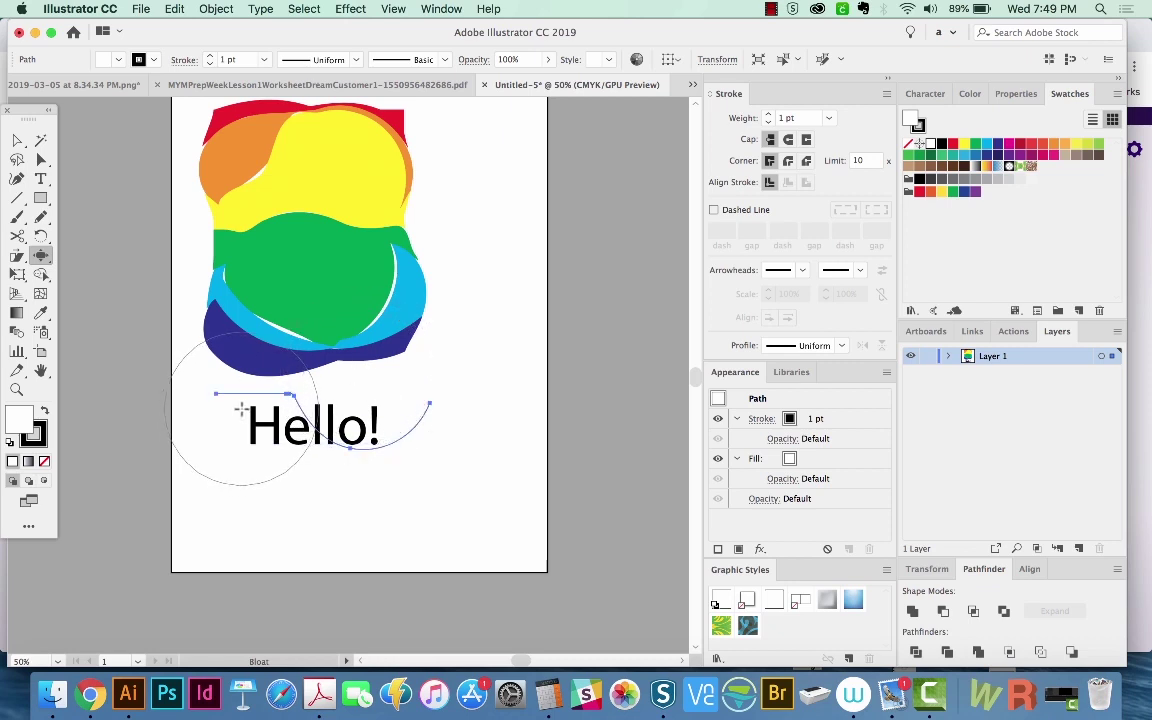
drag(239, 411, 237, 398)
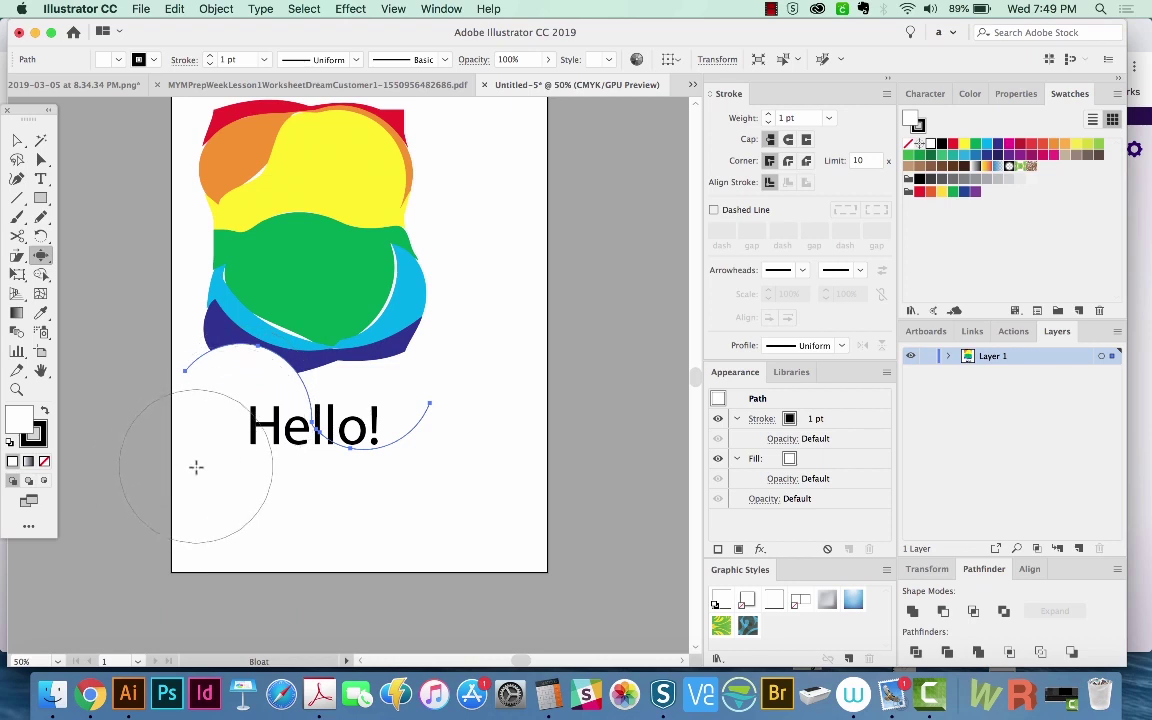
key(super+z)
key(super+z)
key(a)
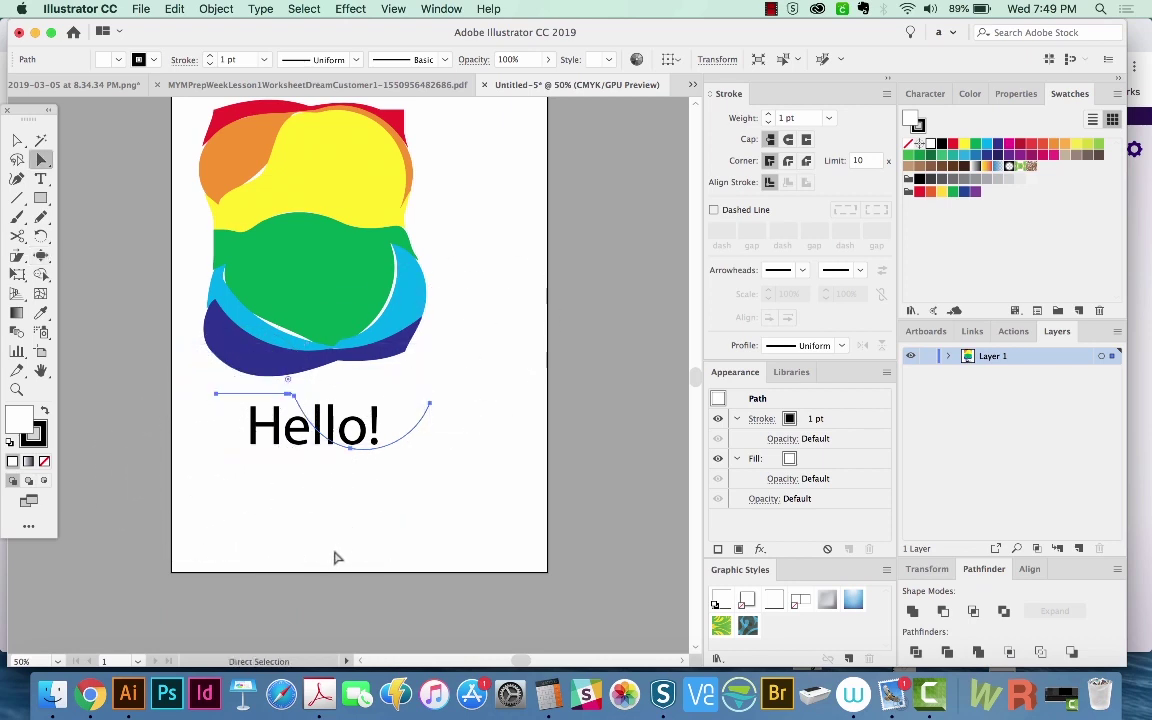
key(super+a)
- Move the "Hello!" text down away from the line and convert it to outlines
click(324, 483)
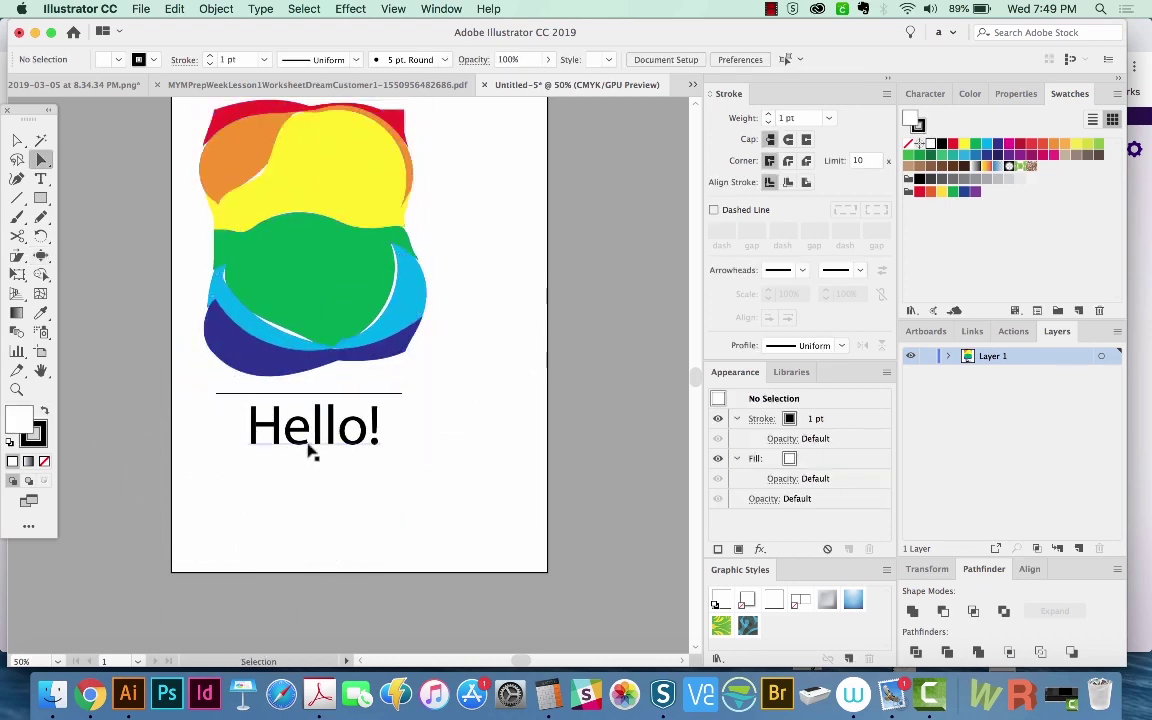
drag(308, 446, 317, 508)
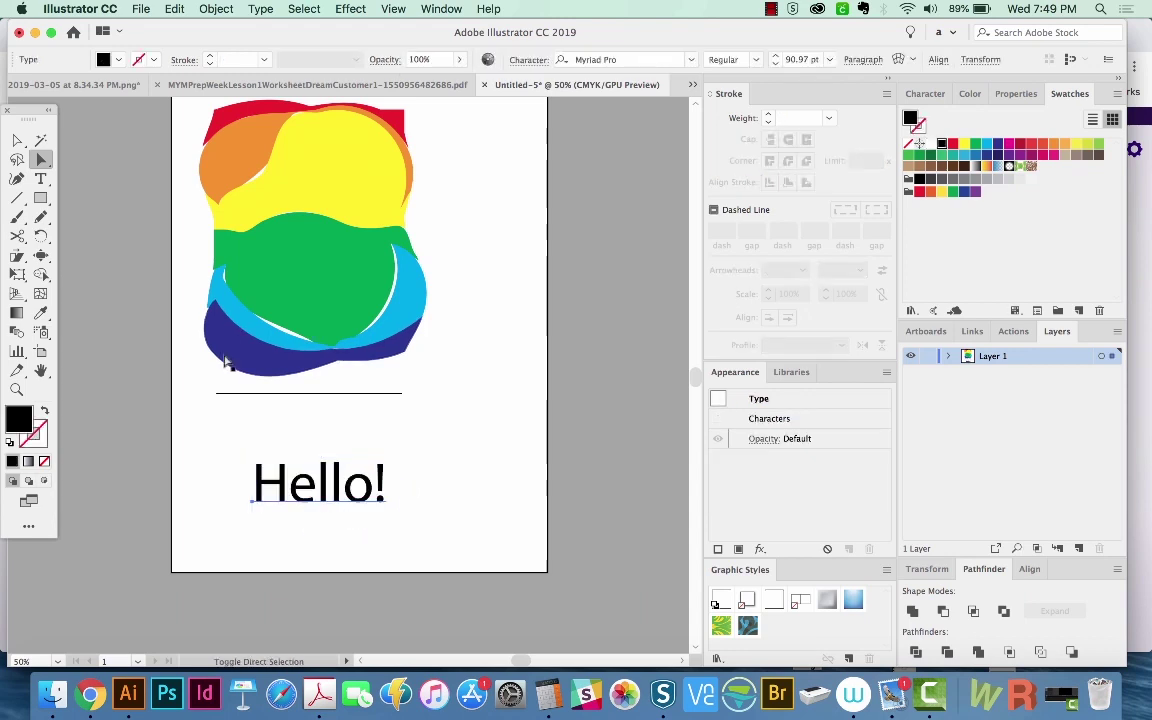
key(shift+super+o)
key(shift+b)
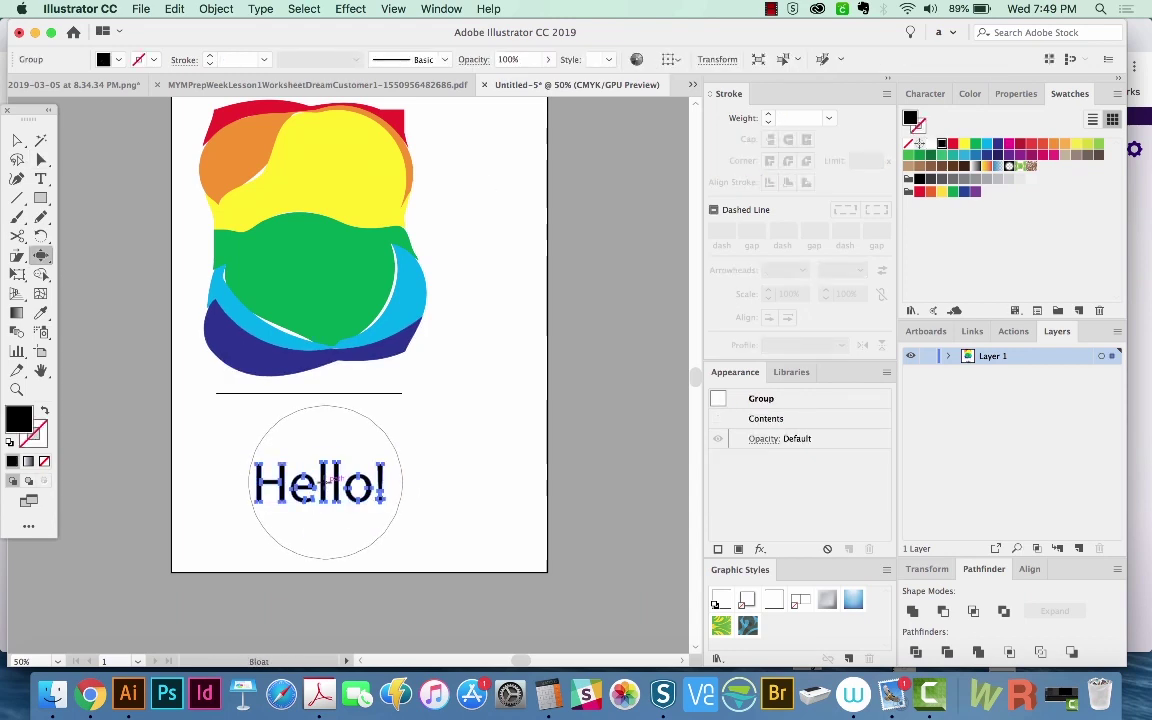
- Bloat the outlined "Hello!" text from its centre, deselect it to check the effect, and undo the distortion
click(322, 481)
key(shift+super+a)
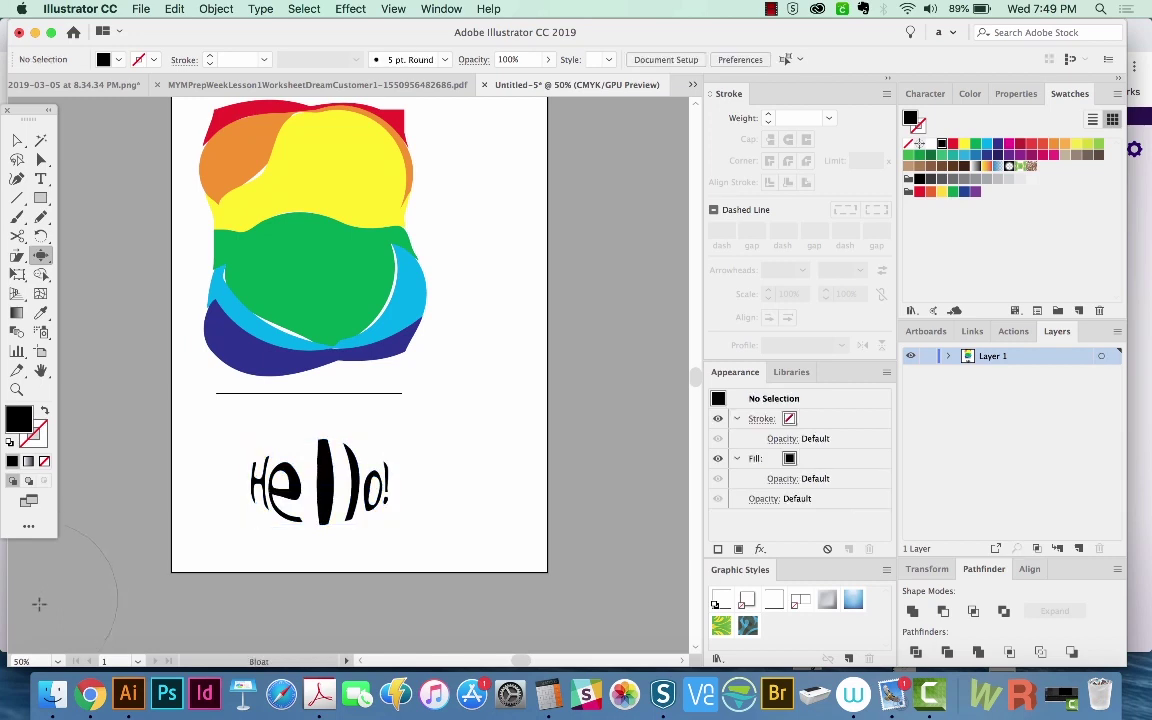
key(super+z)
key(super+z)
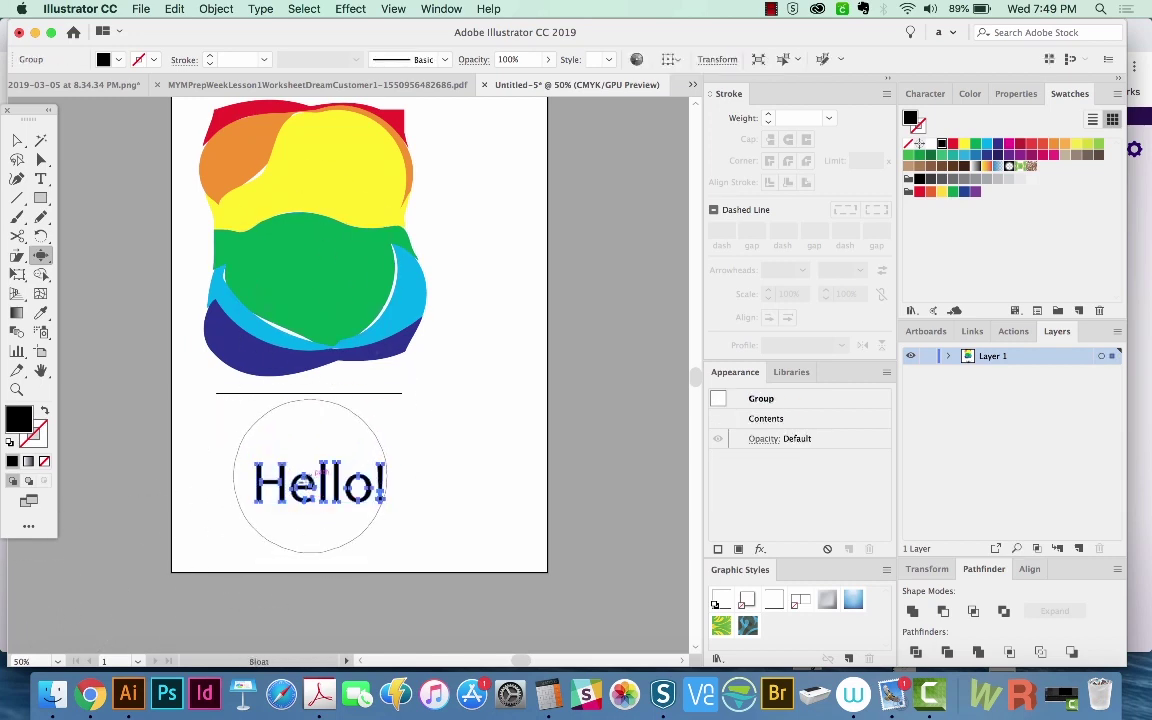
- Bloat the end of the outlined "Hello!" text so the "o" and exclamation mark swell, and deselect it
click(345, 492)
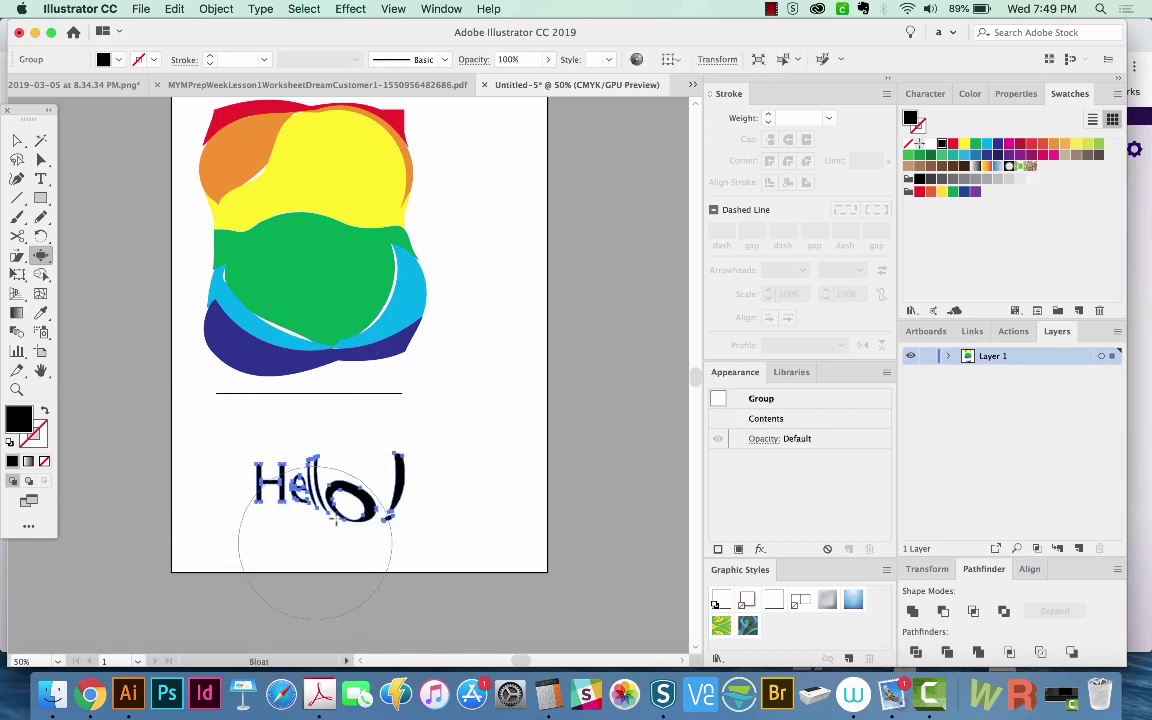
key(shift+super+a)
drag(197, 551, 188, 533)
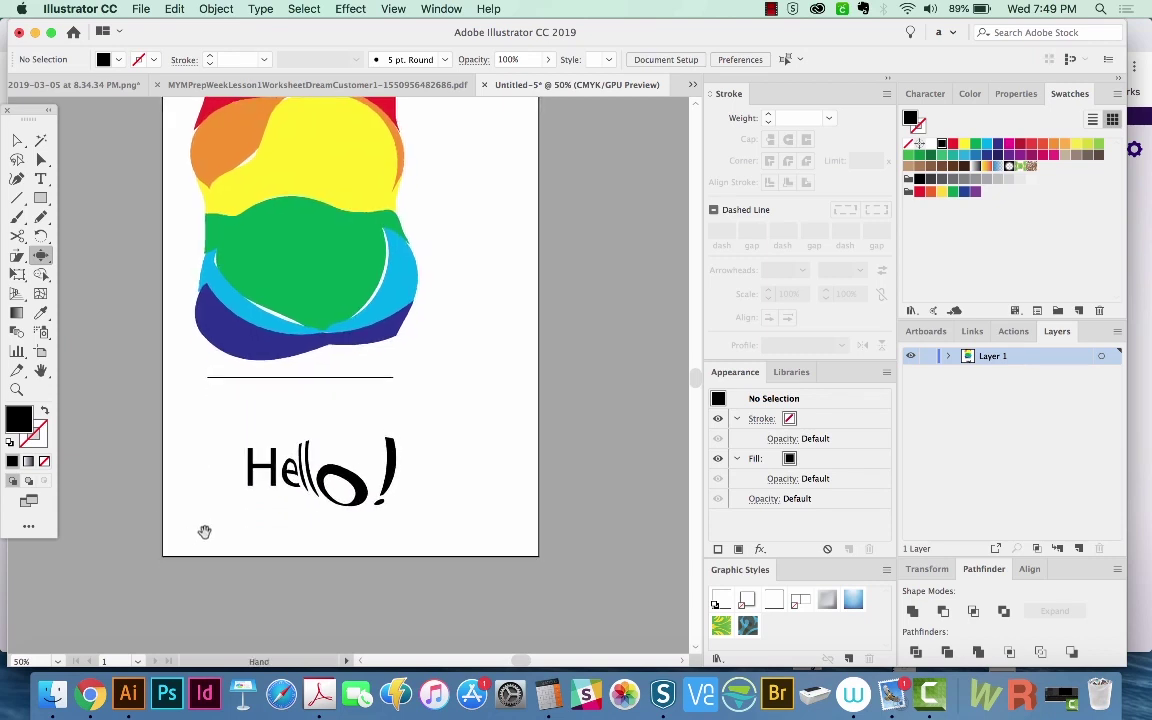
mouse_move(257, 540)
mouse_down()
mouse_move(237, 563)
mouse_move(221, 547)
mouse_up()
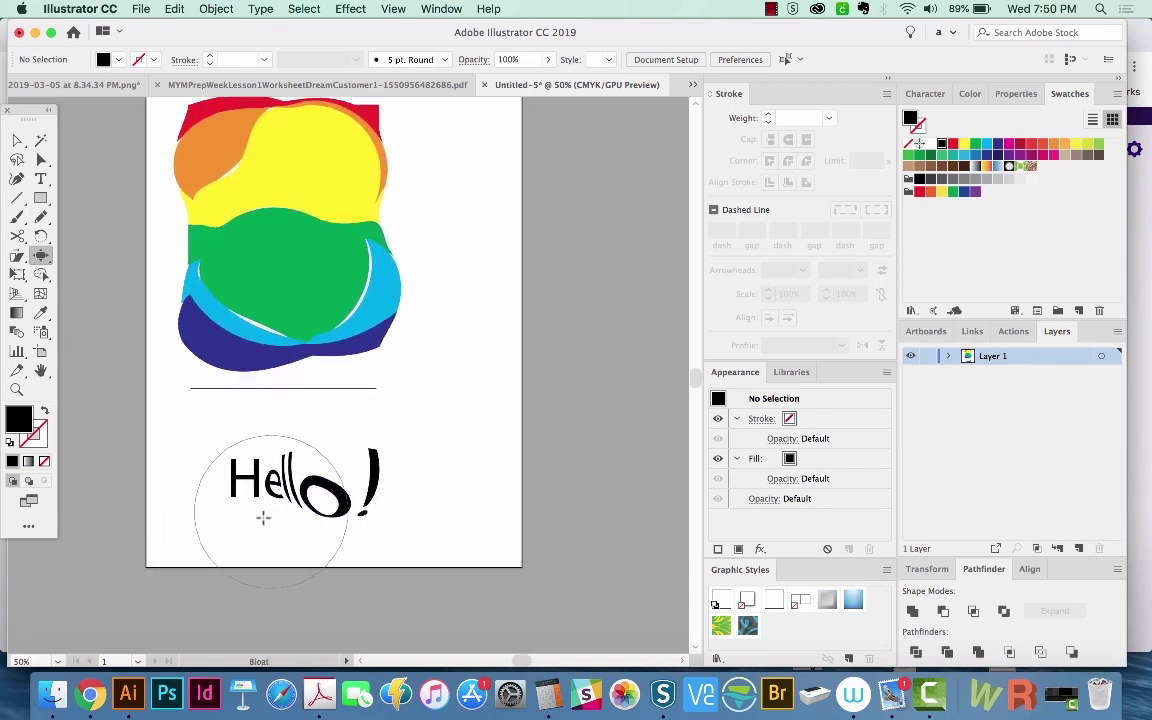